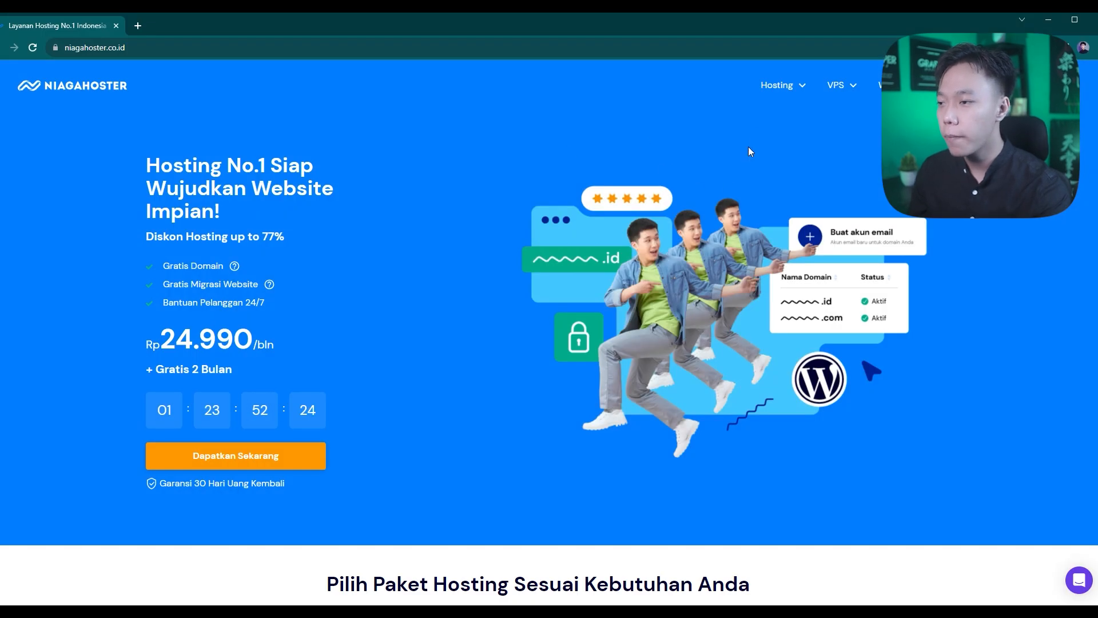
# Step: Open the WordPress Hosting page and go to its package comparison
pyautogui.moveTo(789, 87)
pyautogui.click(753, 218)
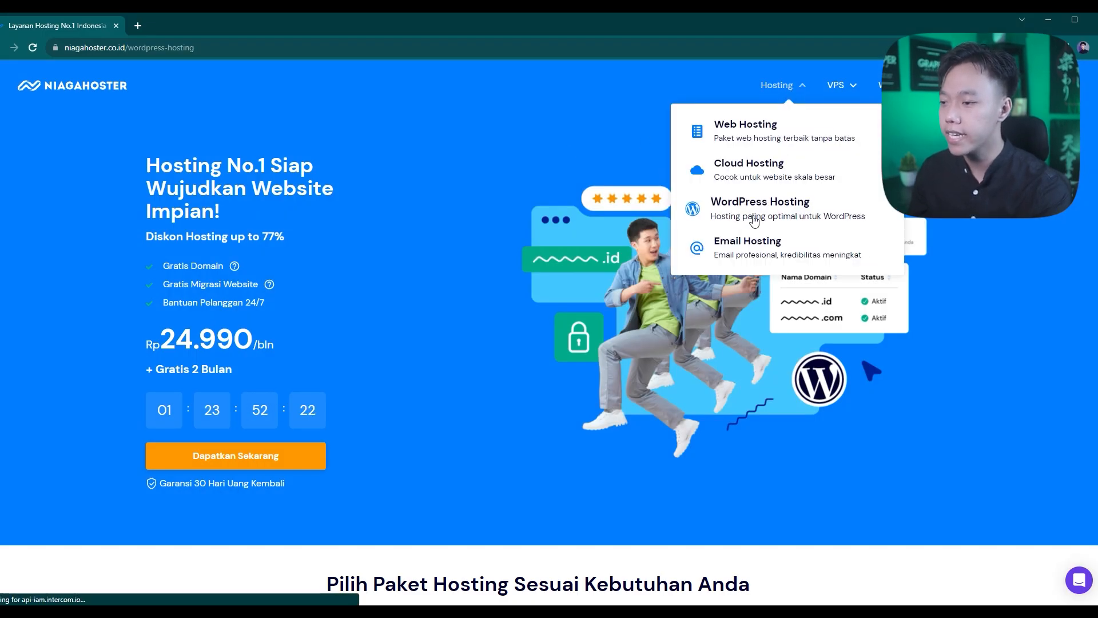
pyautogui.scroll(-8, 303, 163)
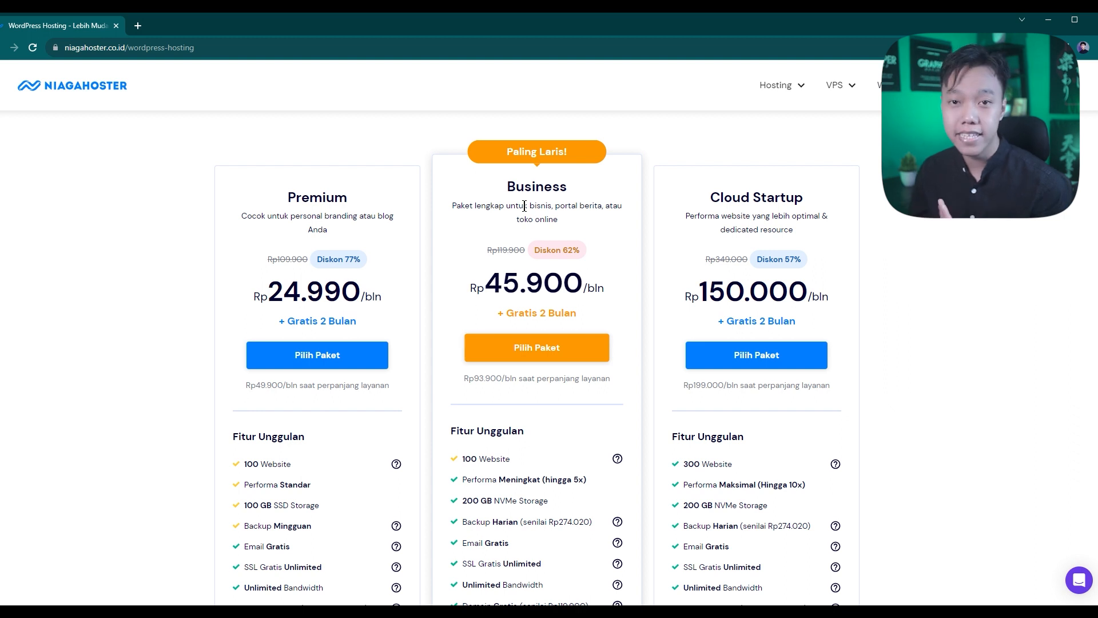
# Step: Compare the prices and feature lists of the Premium, Business and Cloud Startup packages
pyautogui.scroll(-7, 521, 216)
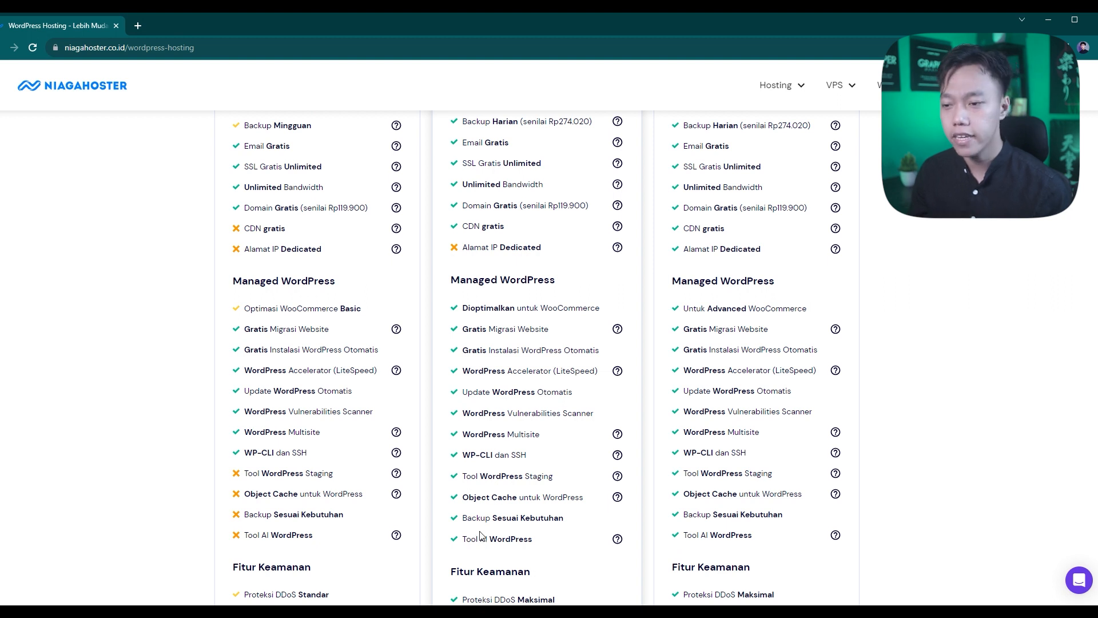
pyautogui.scroll(7, 505, 458)
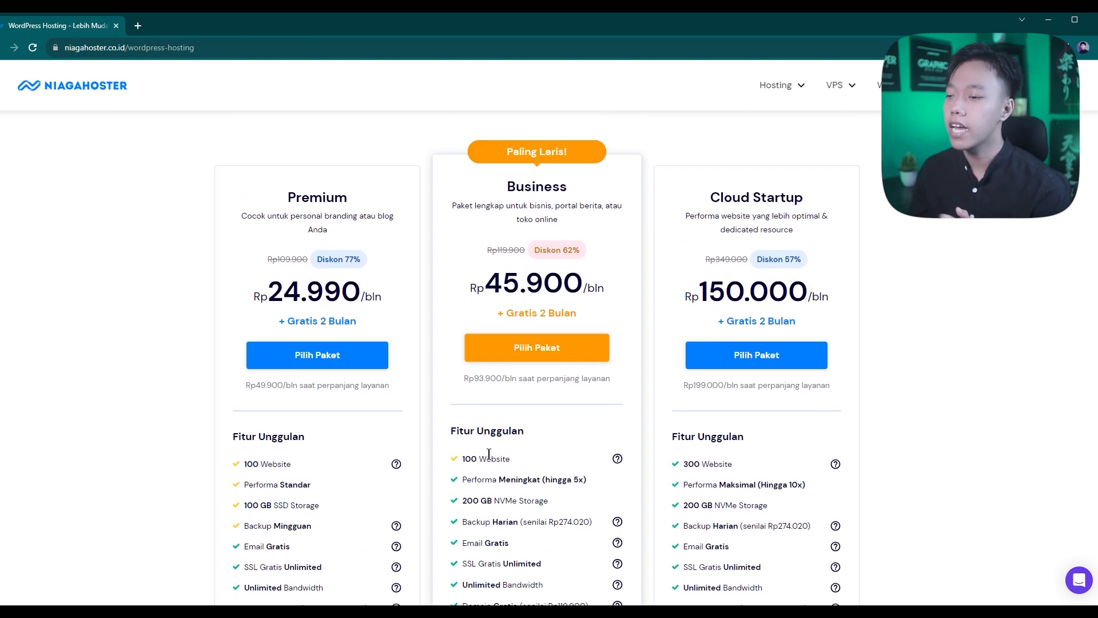
pyautogui.scroll(-7, 690, 422)
pyautogui.scroll(7, 498, 388)
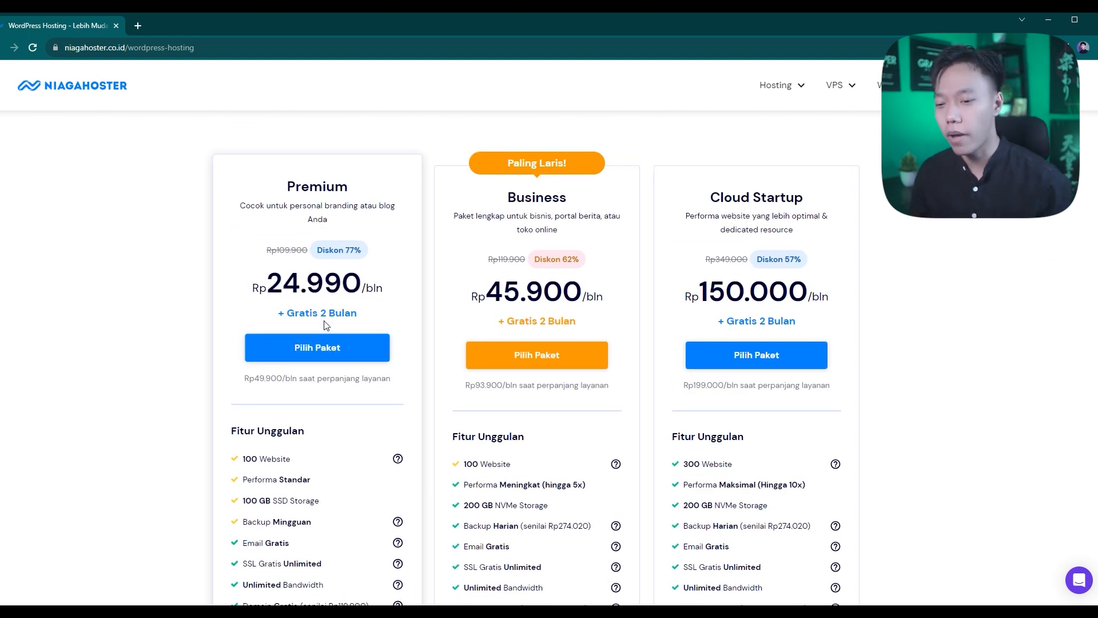
pyautogui.scroll(-6, 321, 332)
pyautogui.scroll(-3, 298, 350)
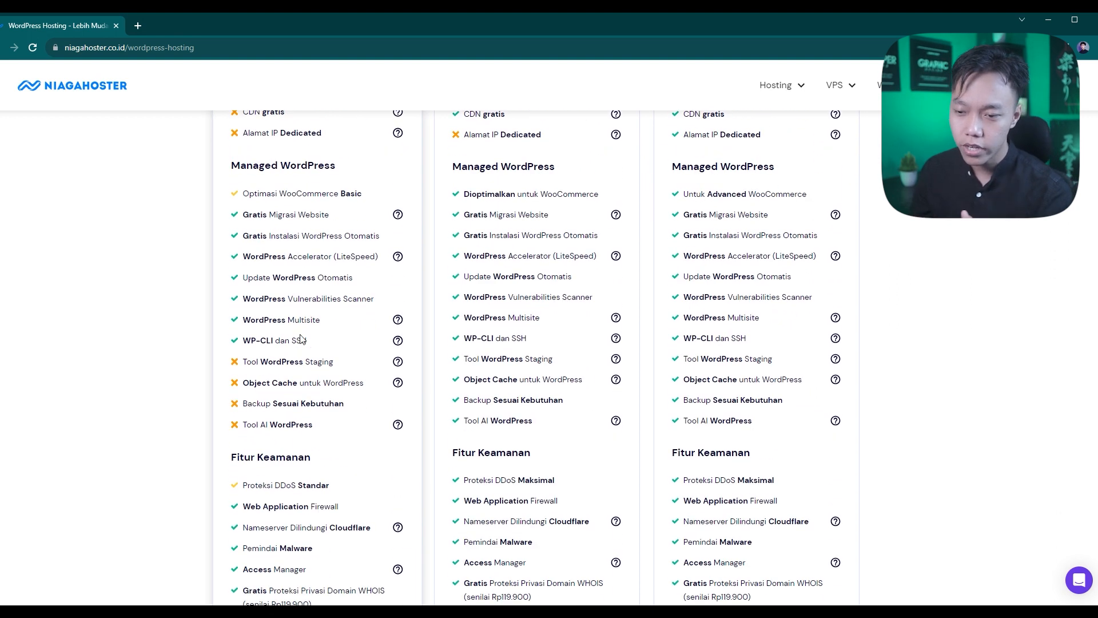
pyautogui.scroll(7, 507, 297)
pyautogui.scroll(5, 507, 297)
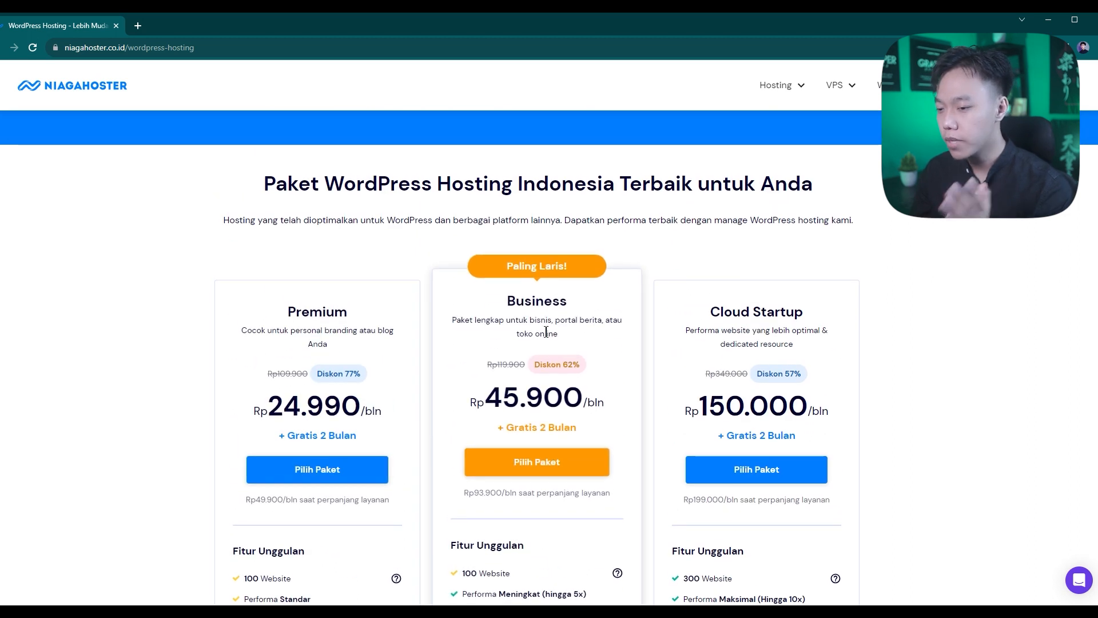
# Step: Order the Business package and set its duration to 12 months
pyautogui.click(522, 466)
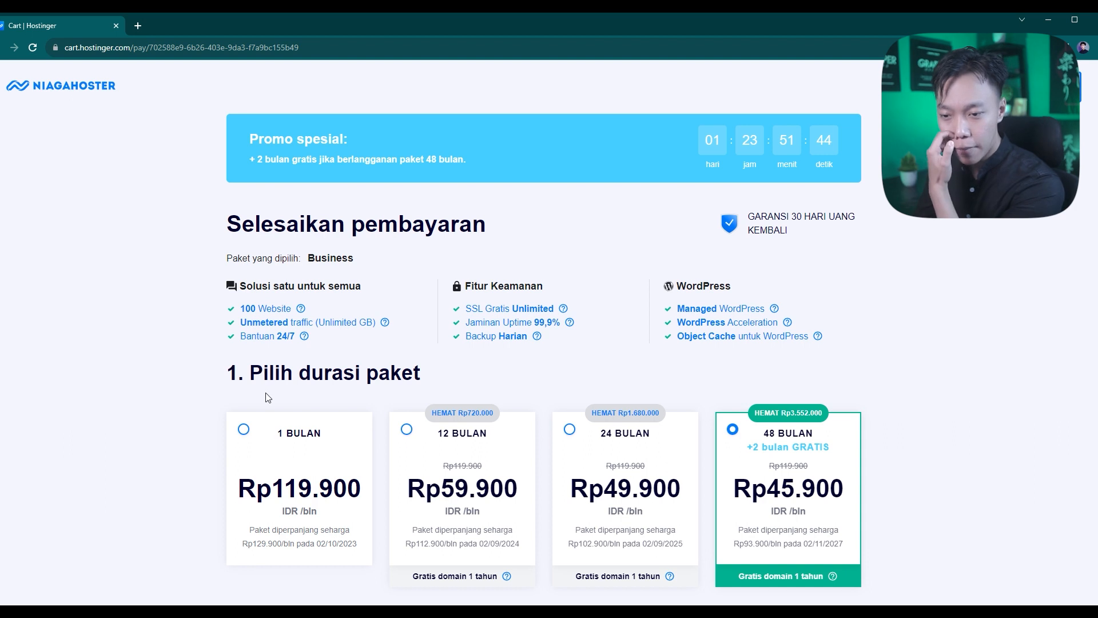
pyautogui.scroll(-3, 273, 395)
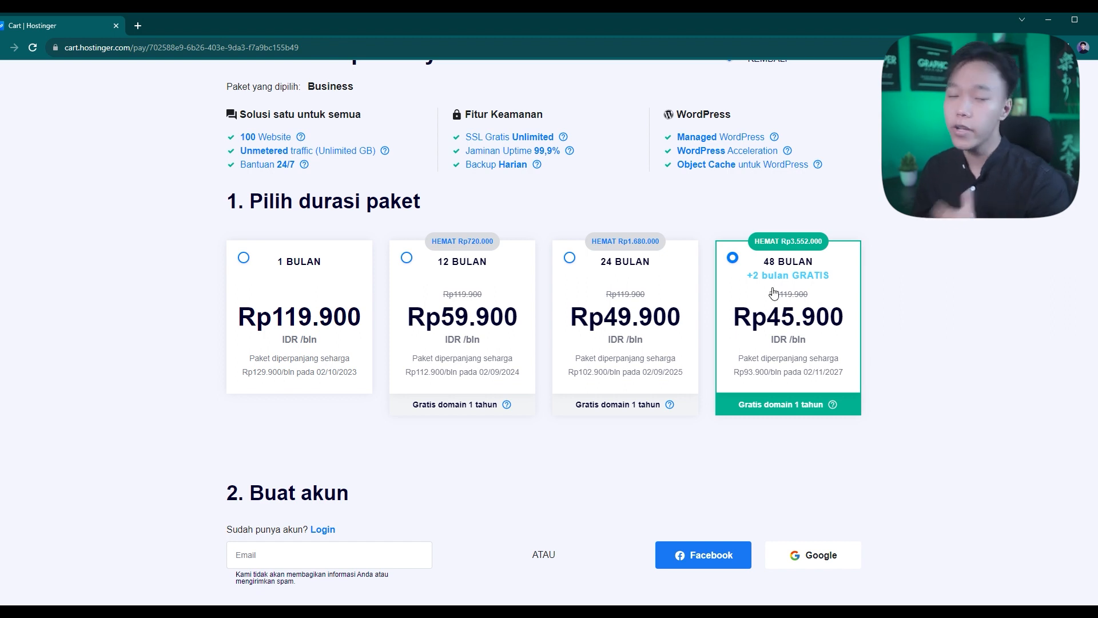
pyautogui.click(486, 301)
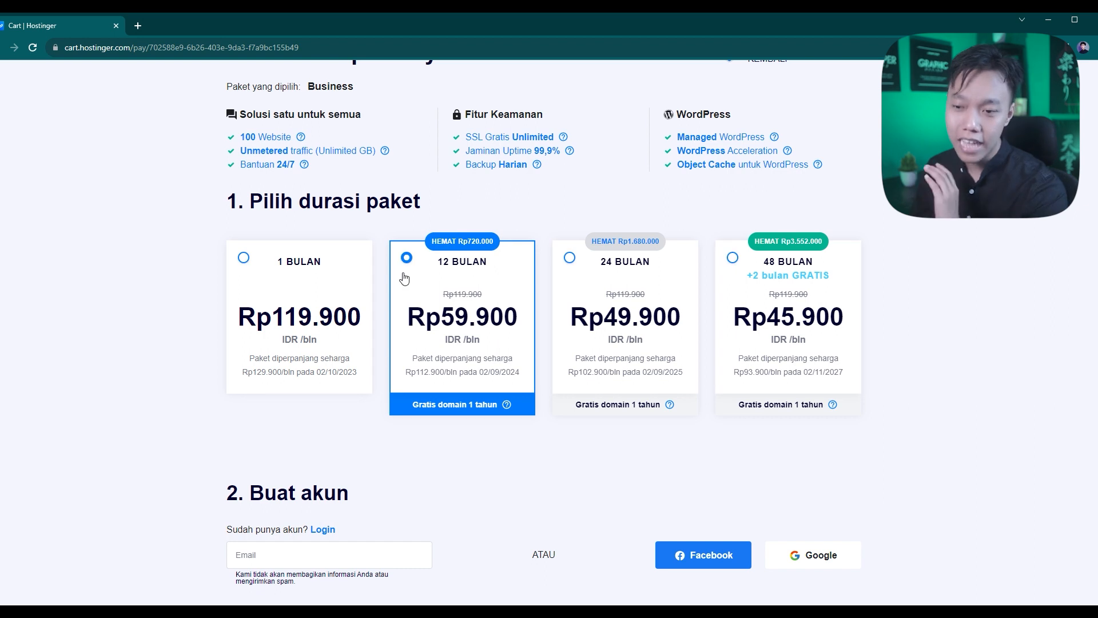
# Step: Review the account creation section, the available payment methods and the order summary of the checkout
pyautogui.scroll(-4, 394, 294)
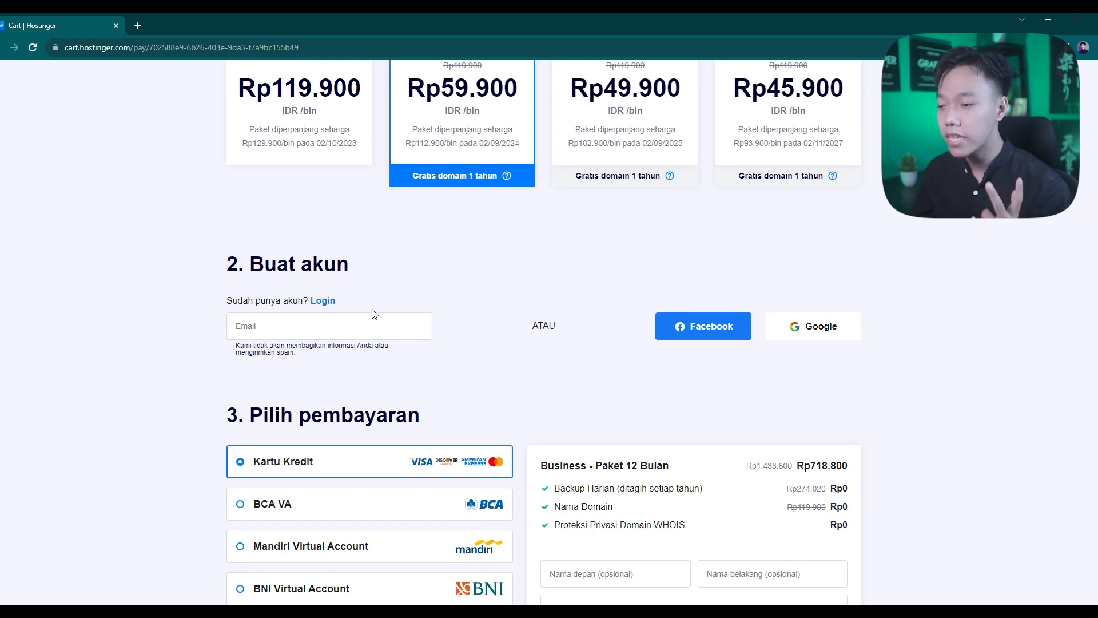
pyautogui.click(277, 327)
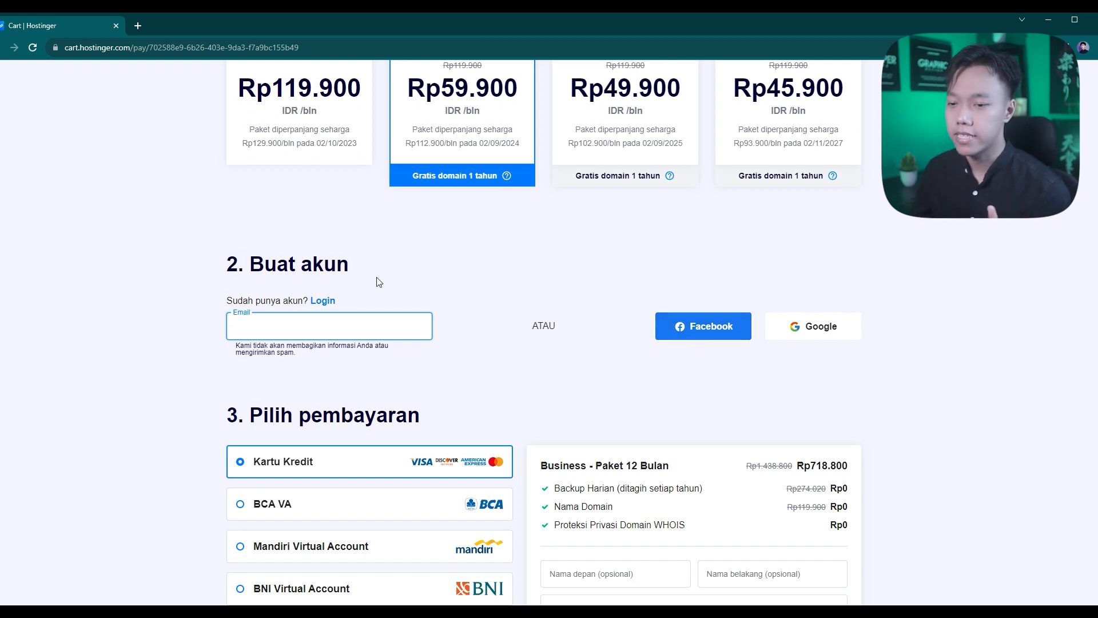
pyautogui.scroll(-1, 401, 275)
pyautogui.scroll(-1, 775, 311)
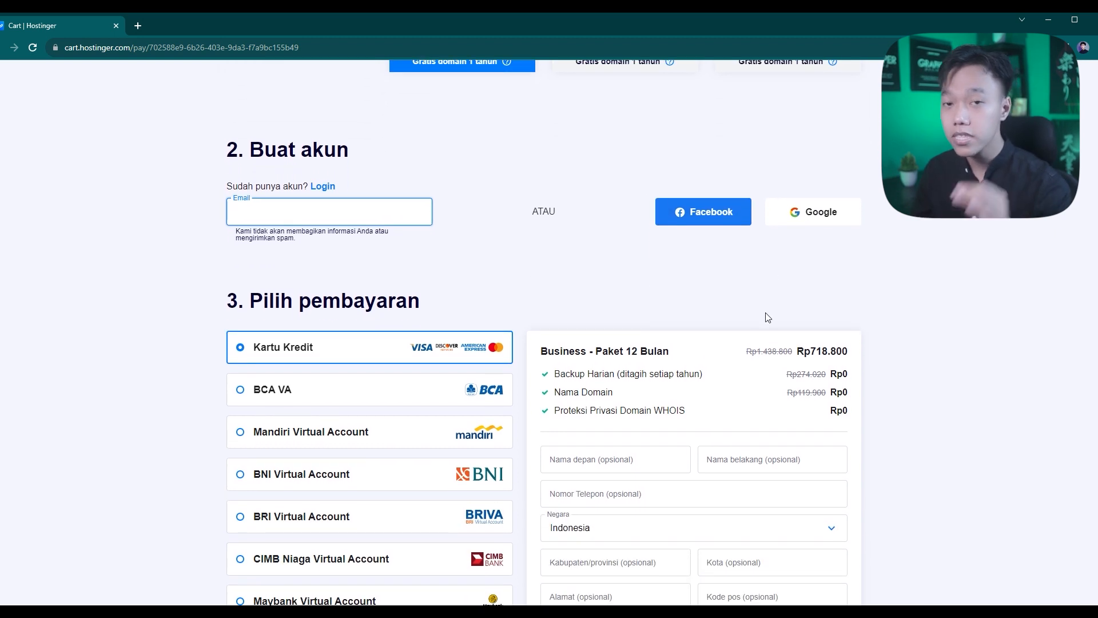
pyautogui.scroll(-2, 338, 287)
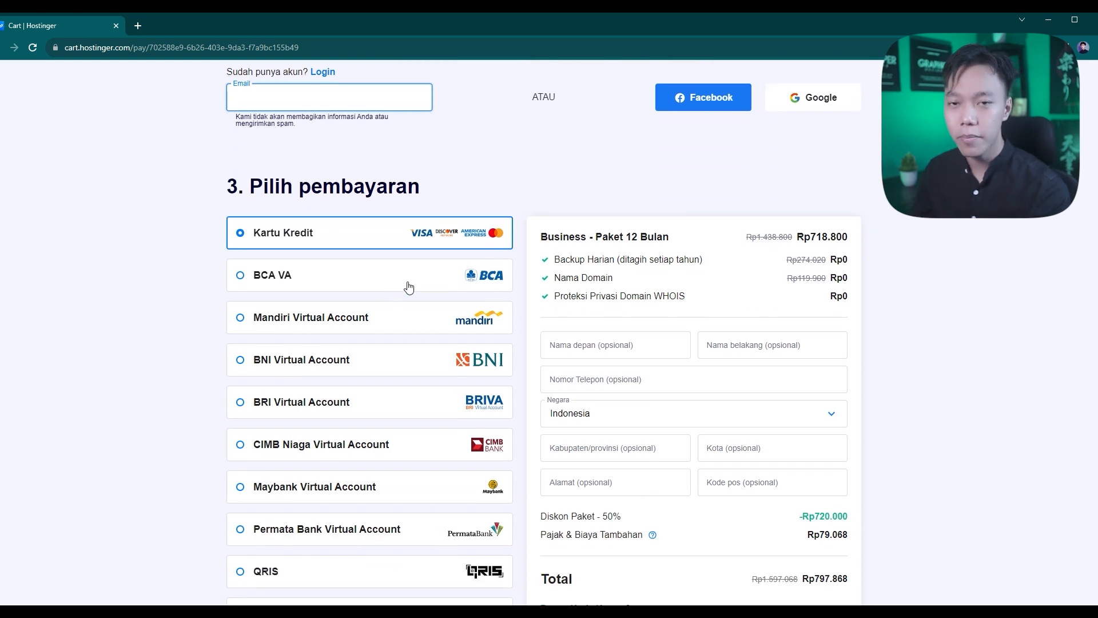
pyautogui.scroll(-1, 326, 269)
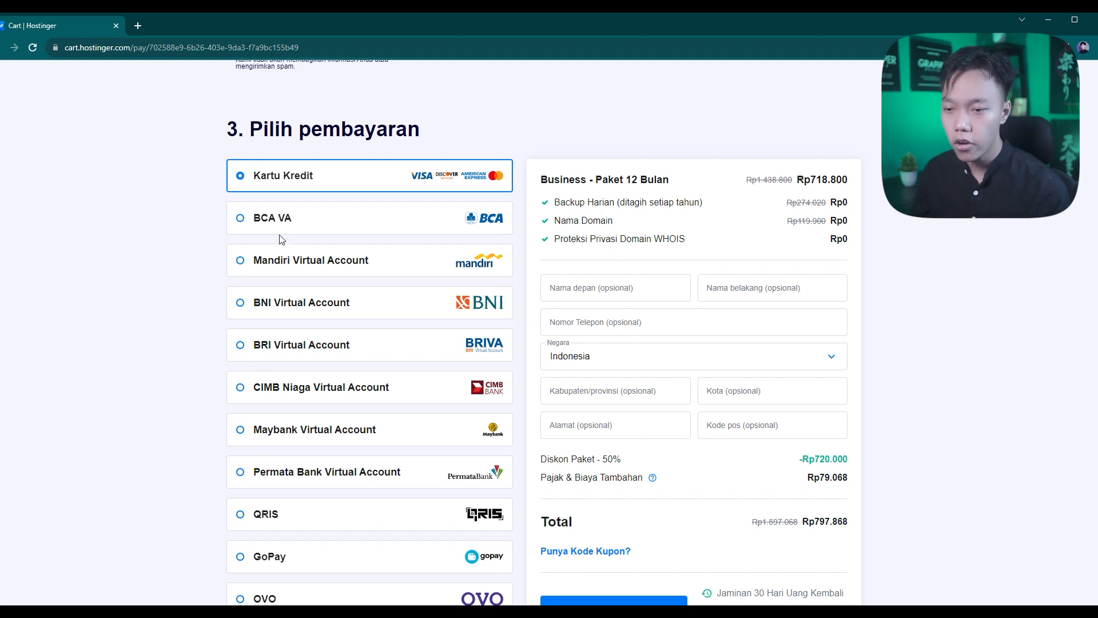
pyautogui.scroll(-1, 567, 222)
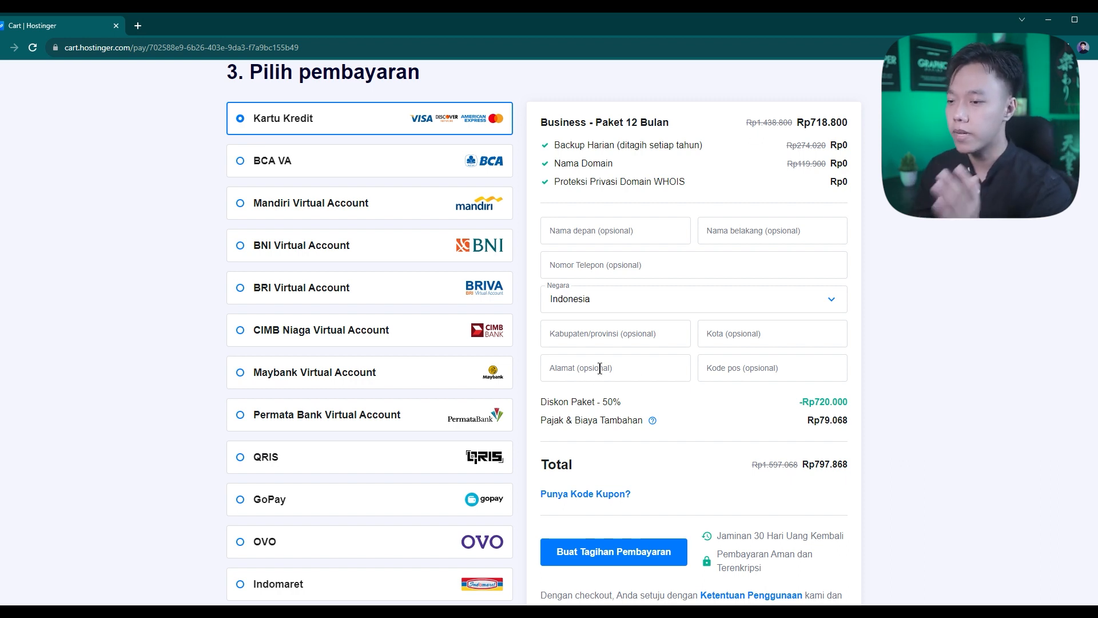
# Step: Apply the coupon code CREATIVEACADEMY to the order and create the payment bill
pyautogui.scroll(-3, 604, 361)
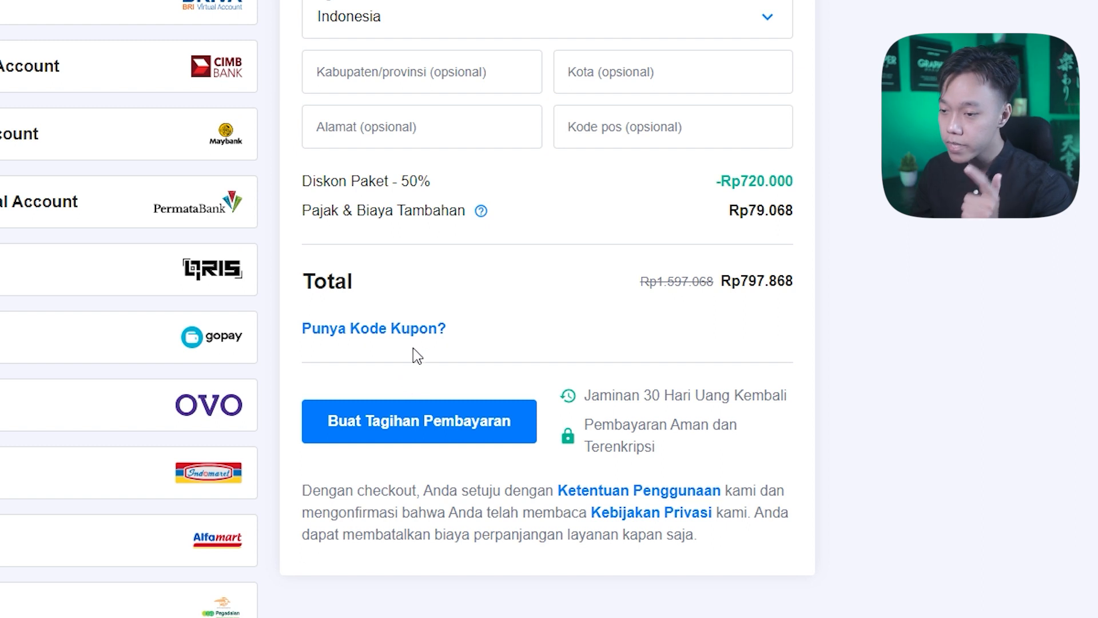
pyautogui.click(419, 338)
pyautogui.click(410, 383)
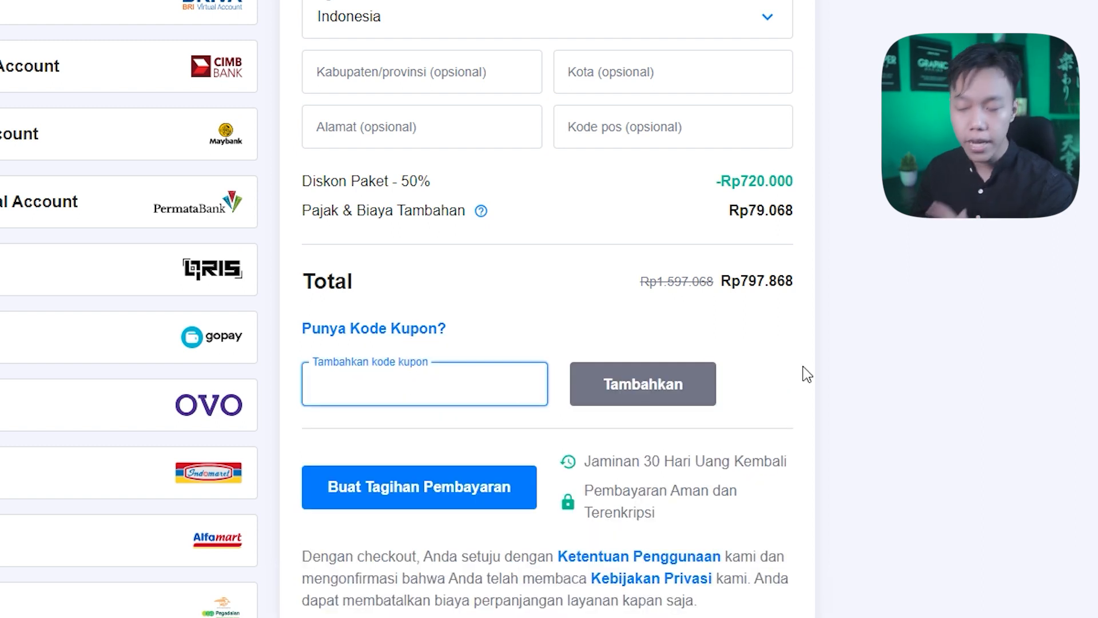
pyautogui.write('CREATI')
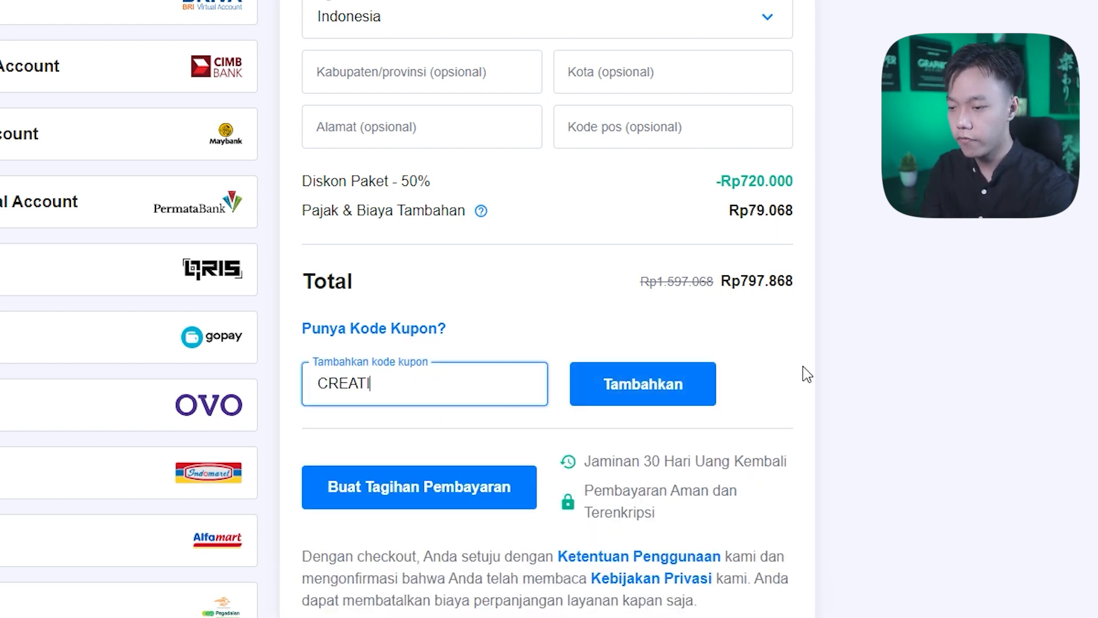
pyautogui.write('VEAVADEMY')
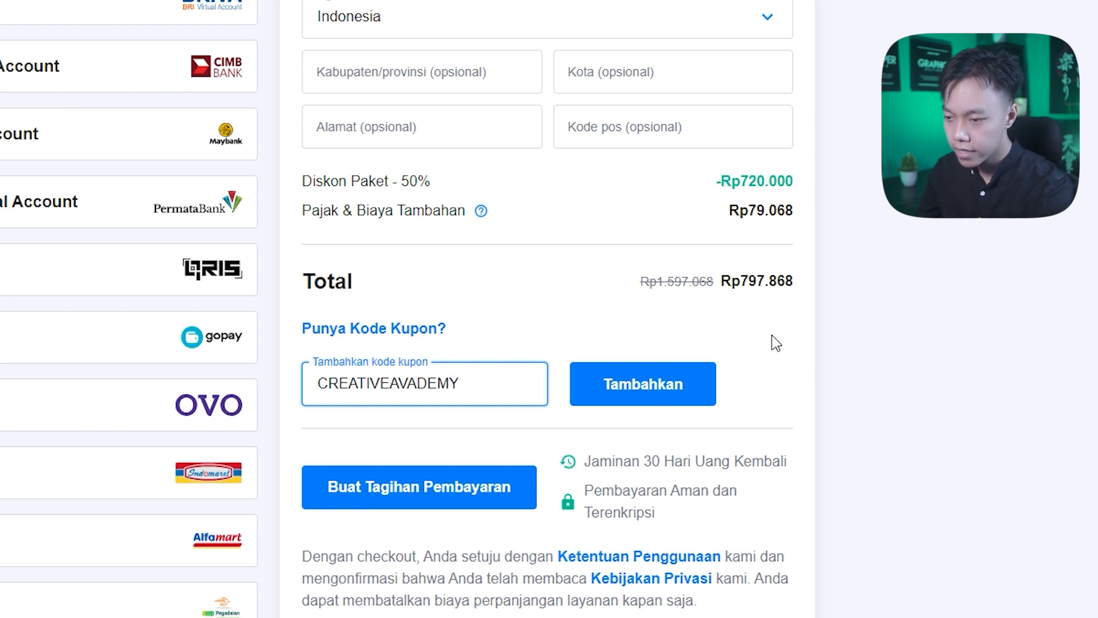
pyautogui.click(411, 384)
pyautogui.press('BackSpace')
pyautogui.write('C')
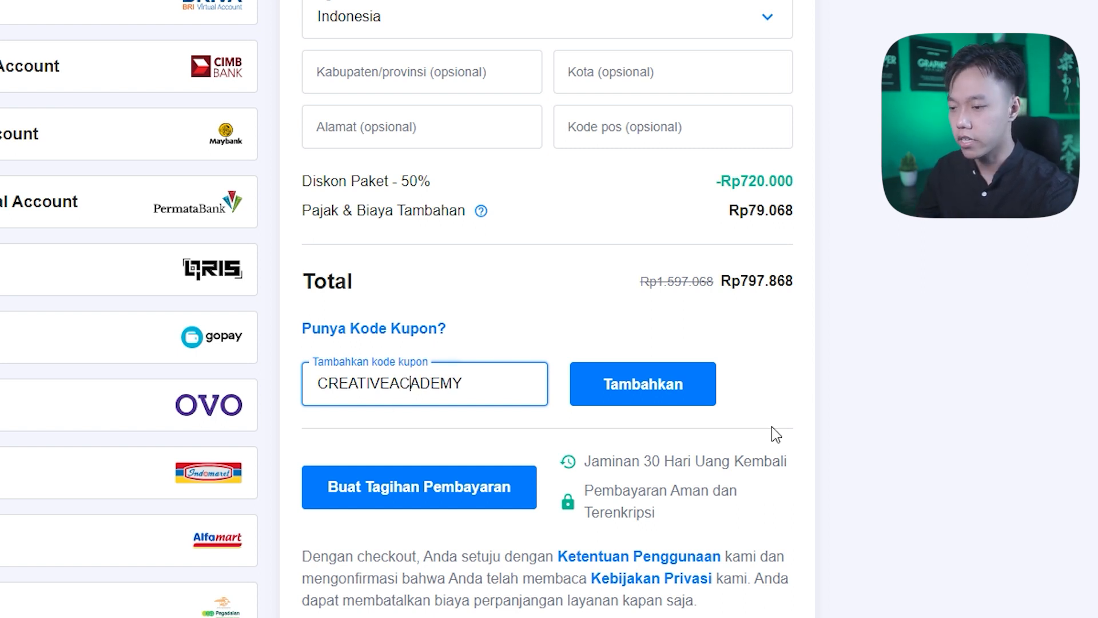
pyautogui.click(680, 394)
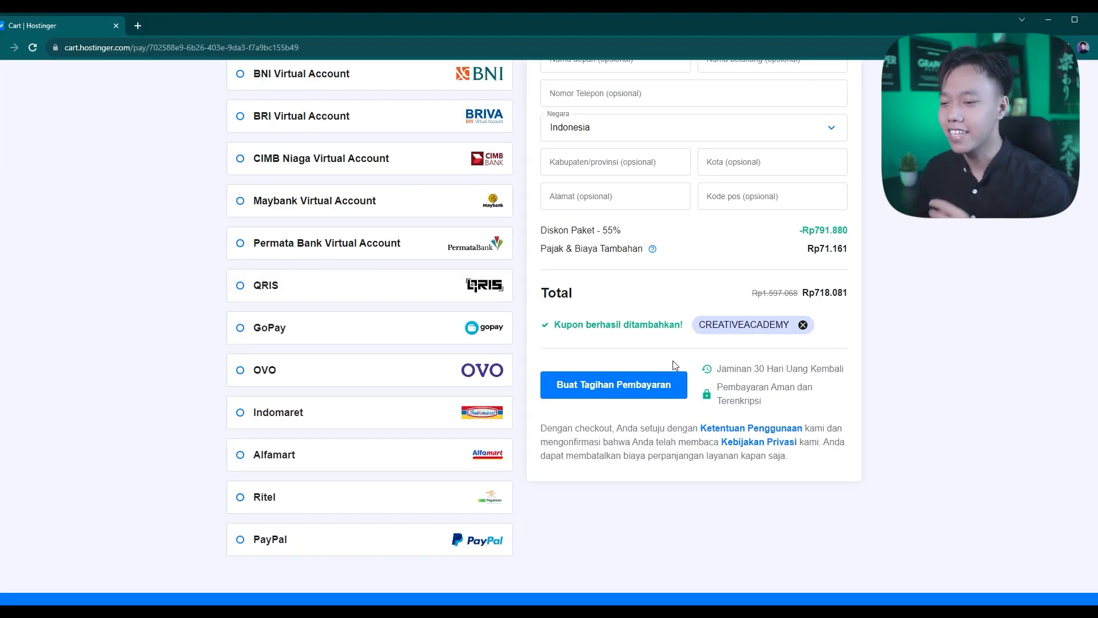
pyautogui.click(650, 386)
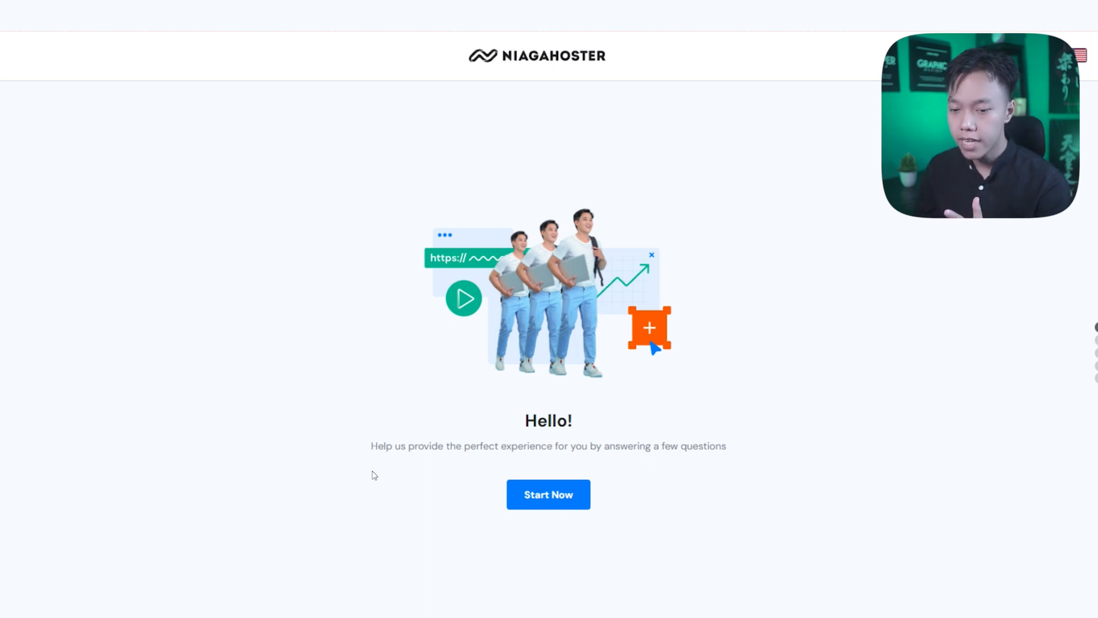
# Step: Start the onboarding questionnaire and answer that the site is for someone else, made by a freelancer who wants help building it
pyautogui.click(558, 496)
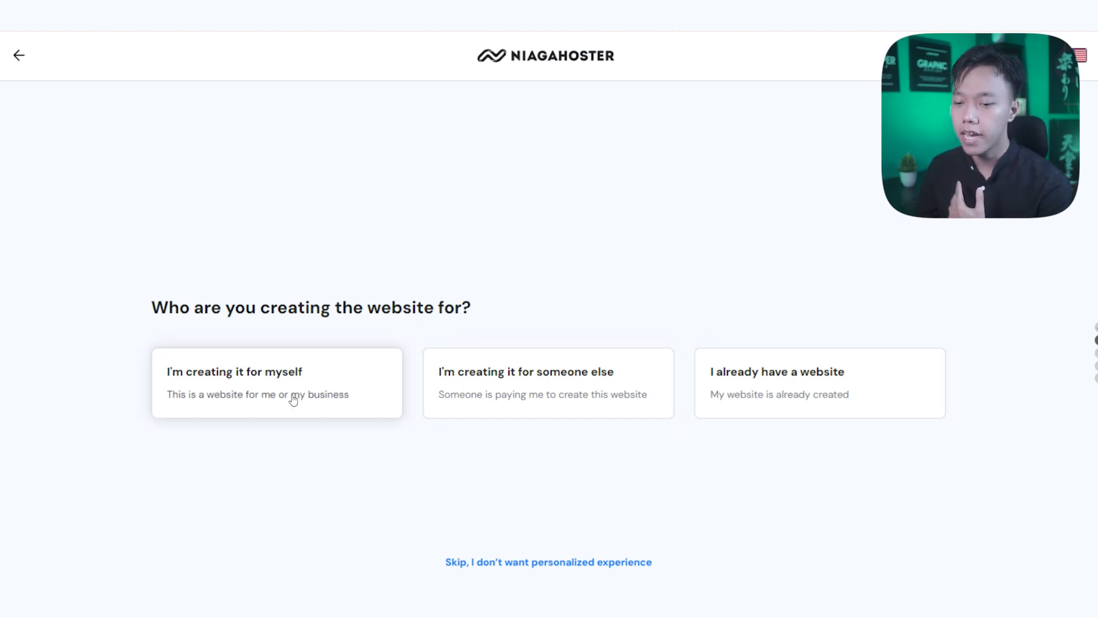
pyautogui.click(543, 389)
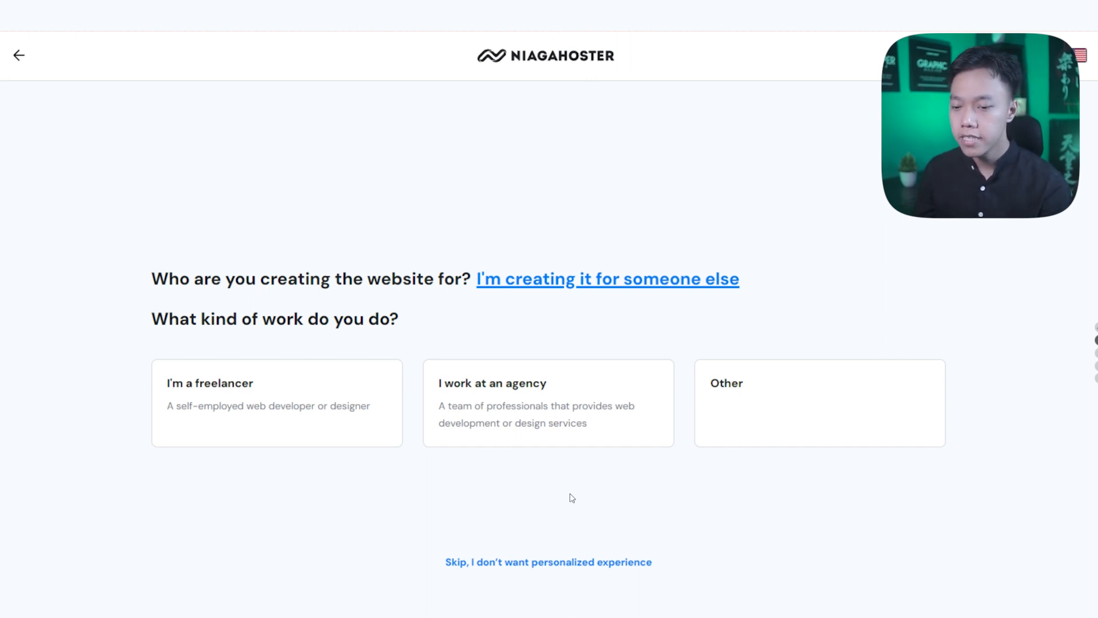
pyautogui.click(277, 412)
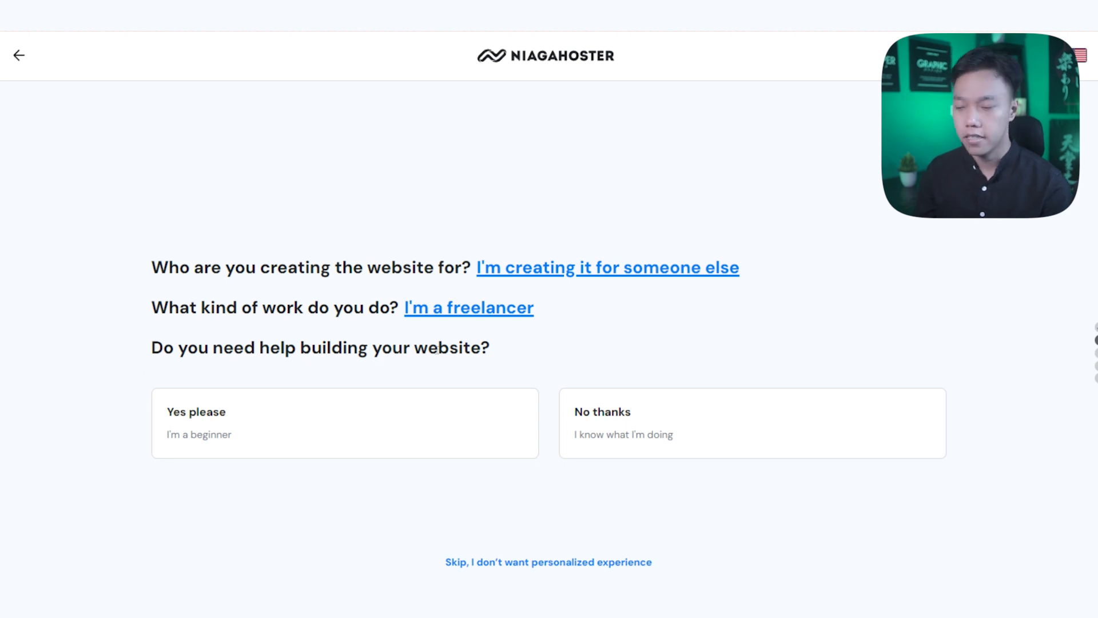
pyautogui.click(508, 437)
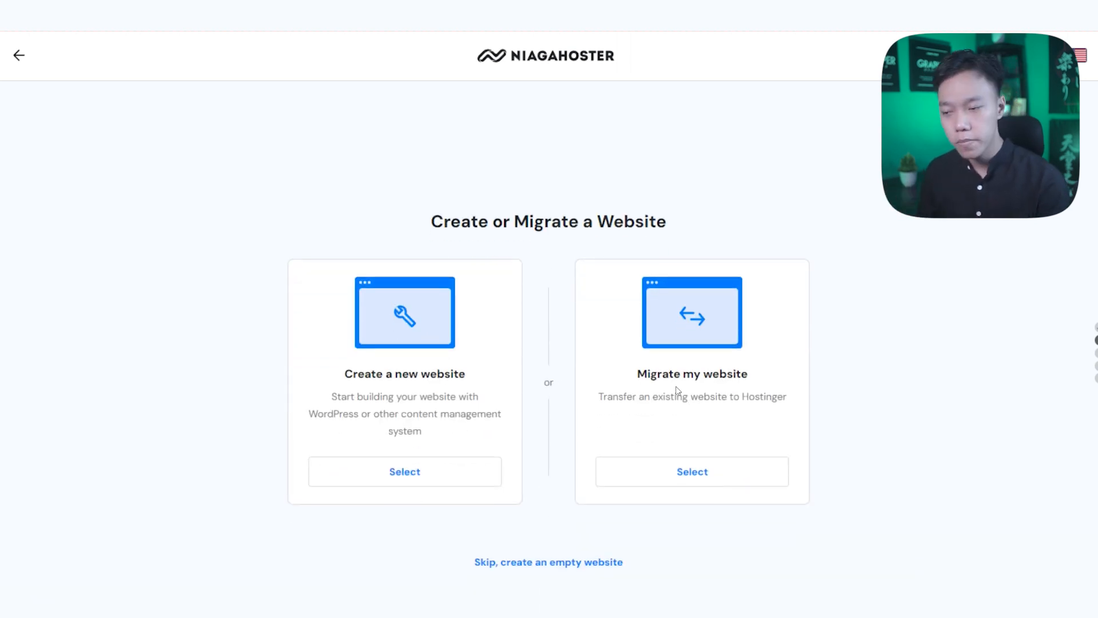
# Step: Choose to create a new website and select Hostinger Builder with AI as its platform
pyautogui.click(417, 478)
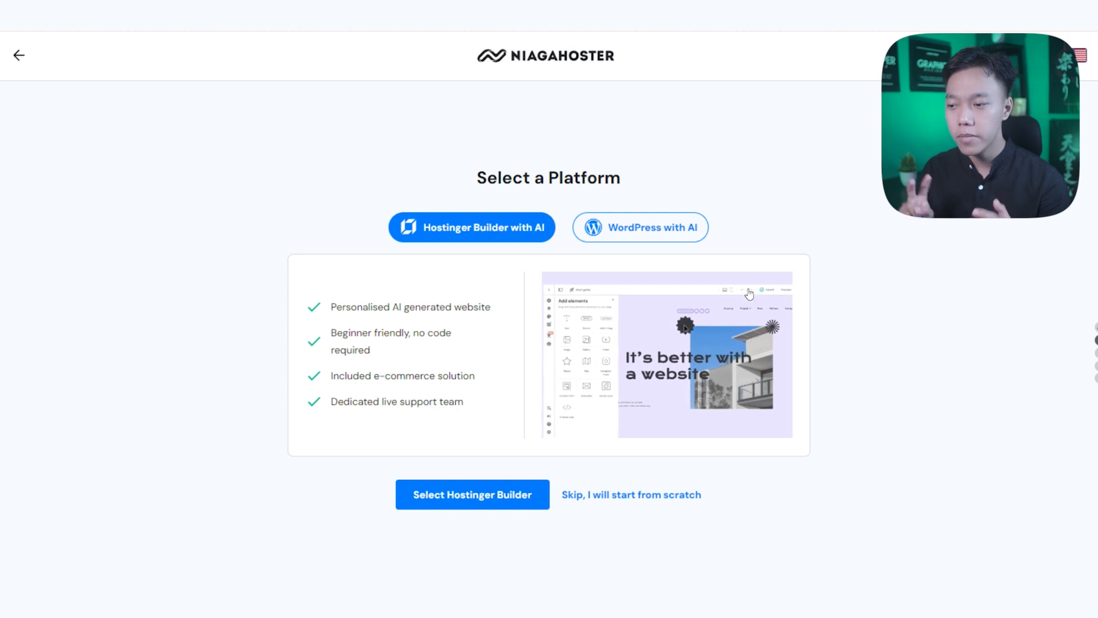
pyautogui.click(678, 236)
pyautogui.click(506, 233)
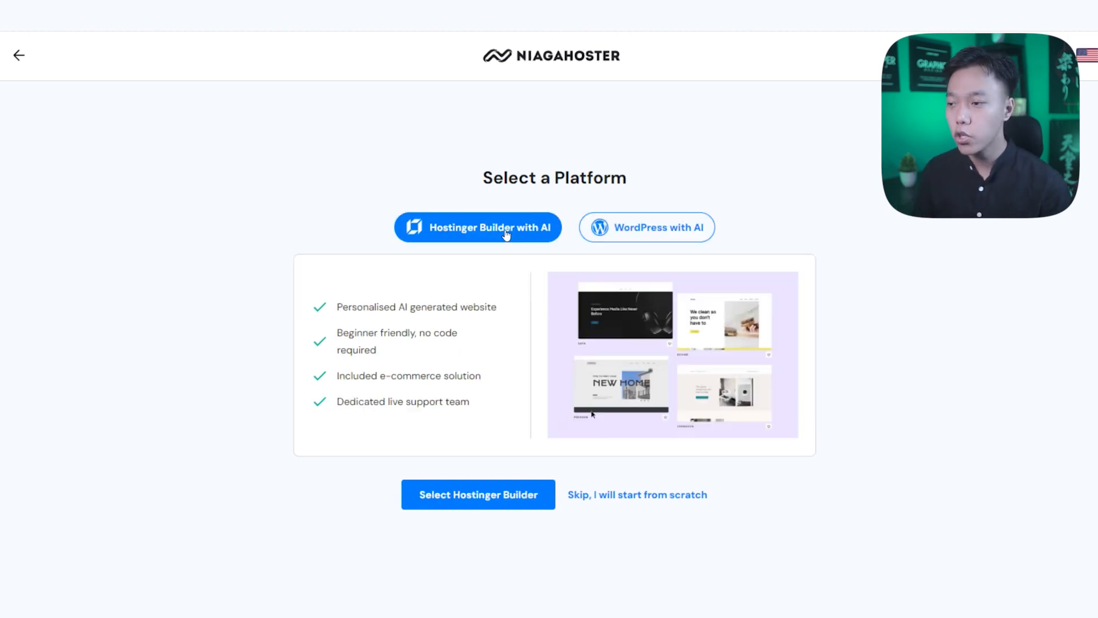
pyautogui.click(495, 499)
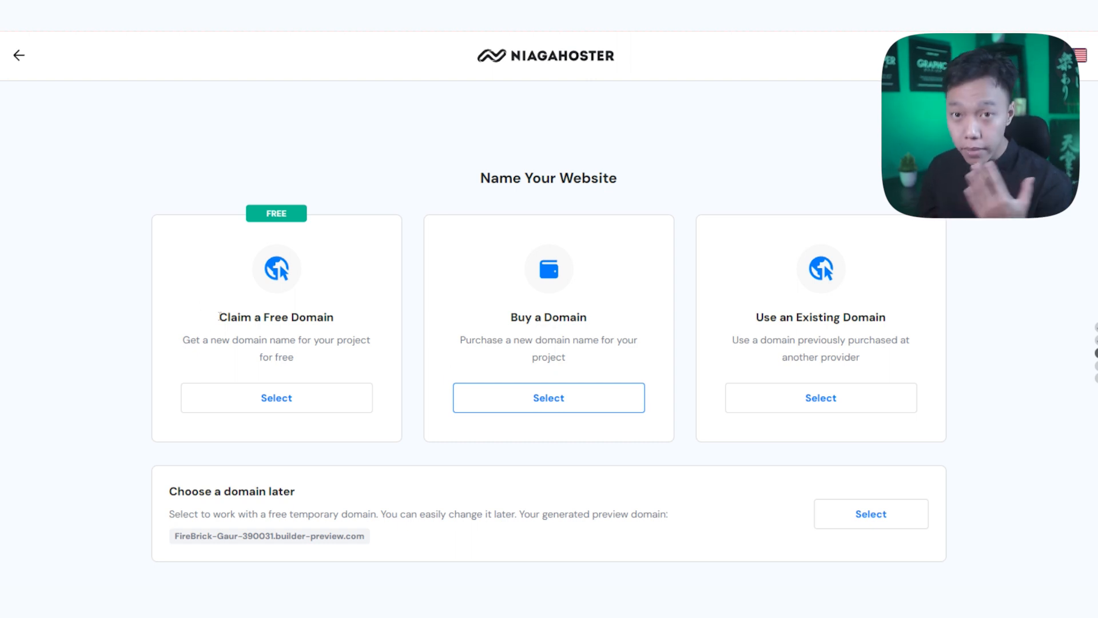
# Step: Examine the options for claiming a free domain, buying a domain and using an existing domain
pyautogui.moveTo(212, 319); pyautogui.dragTo(343, 315)
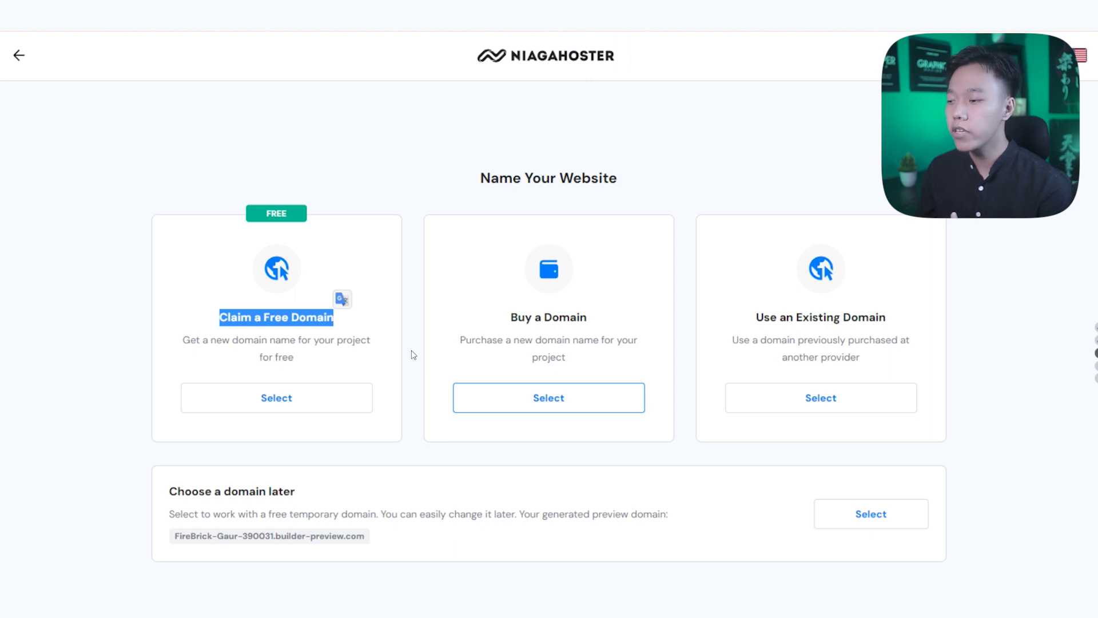
pyautogui.click(501, 328)
pyautogui.moveTo(501, 327); pyautogui.dragTo(621, 321)
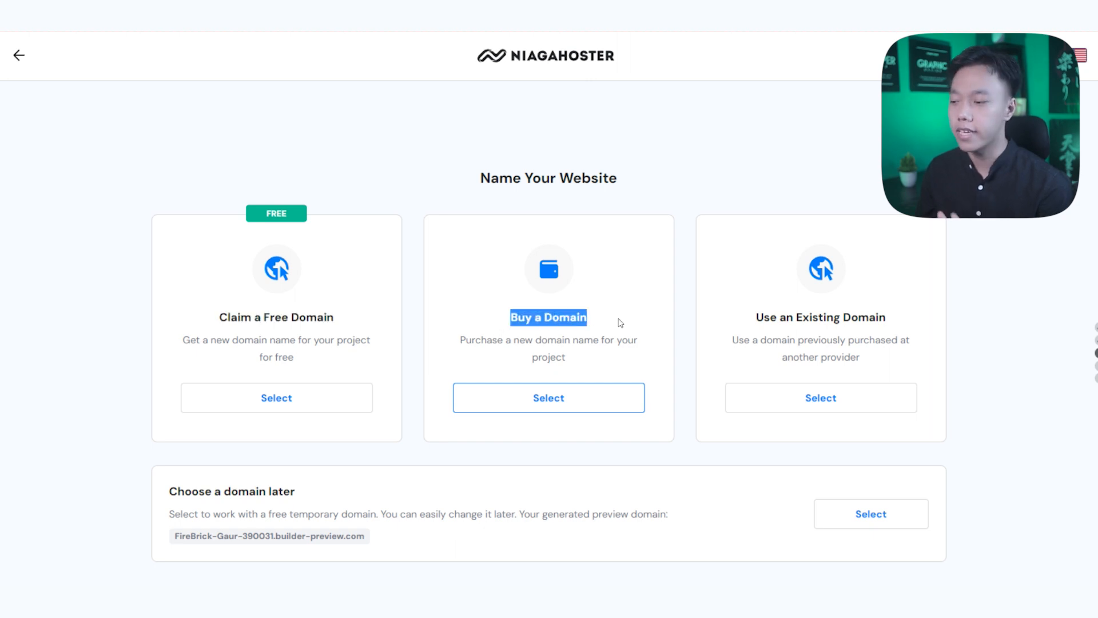
pyautogui.click(652, 343)
pyautogui.moveTo(743, 317); pyautogui.dragTo(952, 350)
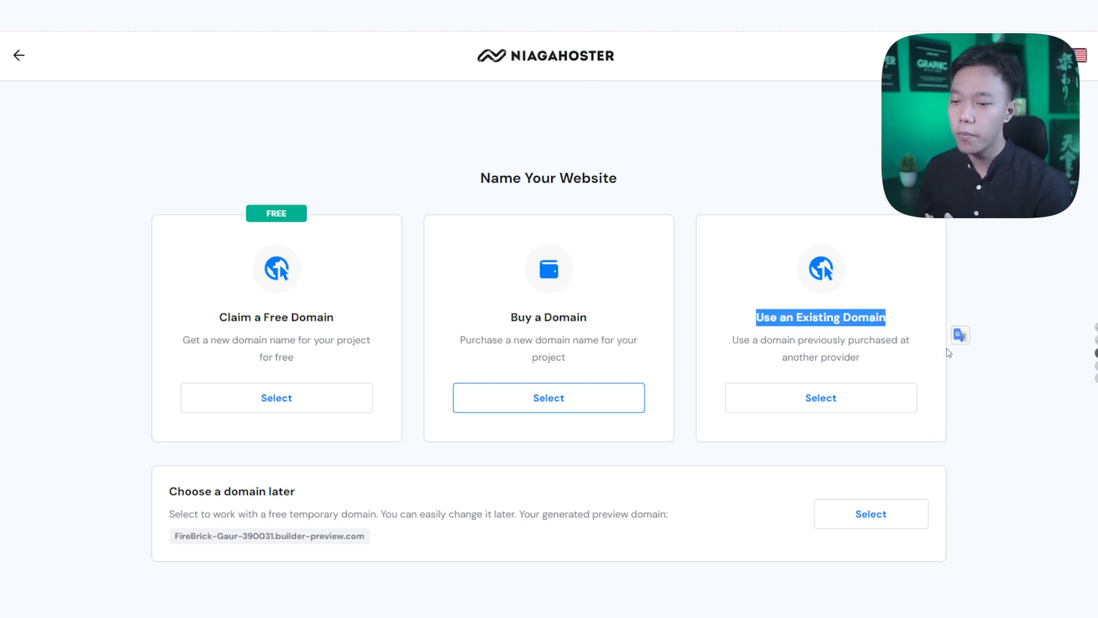
pyautogui.click(916, 363)
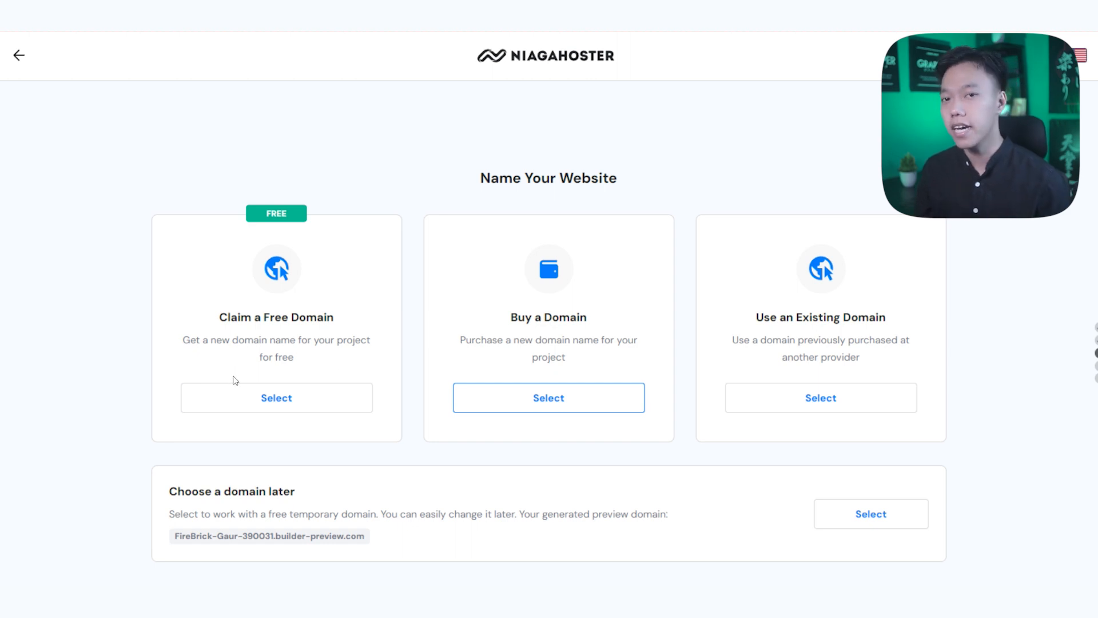
# Step: Choose to claim a free domain for the website
pyautogui.click(233, 397)
pyautogui.scroll(-3, 254, 373)
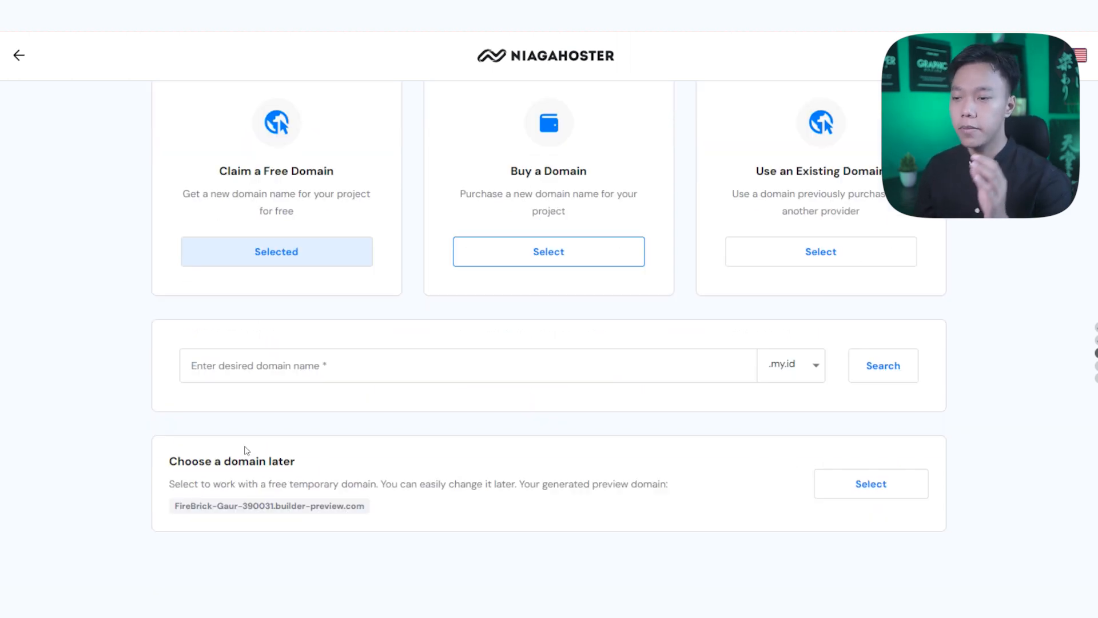
# Step: Check the availability of creativeacademy with the .my.id extension as the free domain
pyautogui.click(290, 347)
pyautogui.write('creativeacademy')
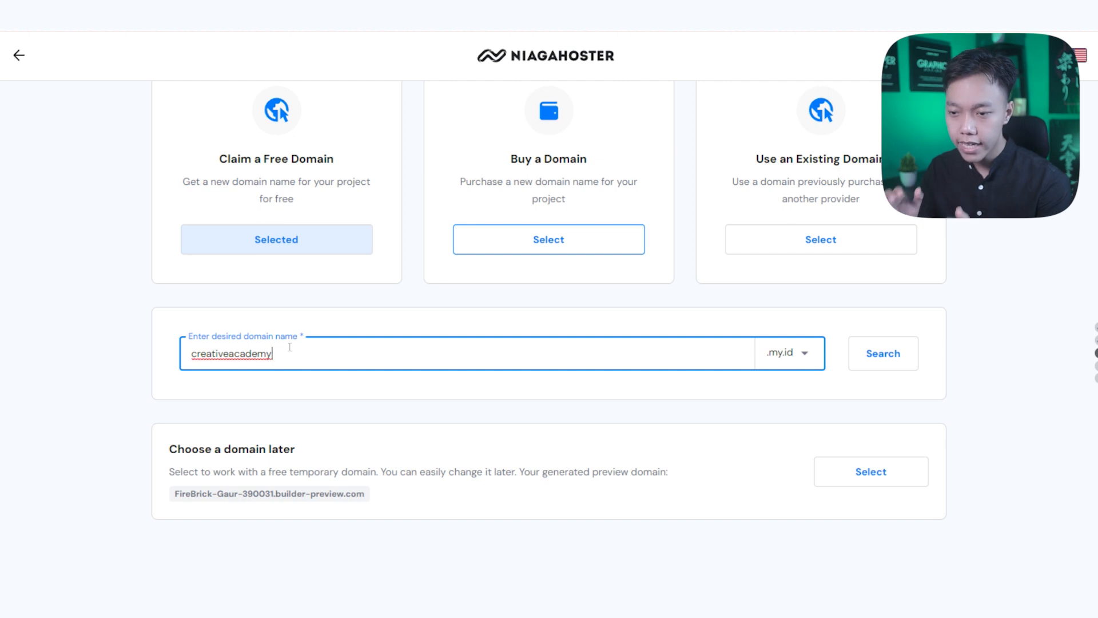
pyautogui.click(331, 319)
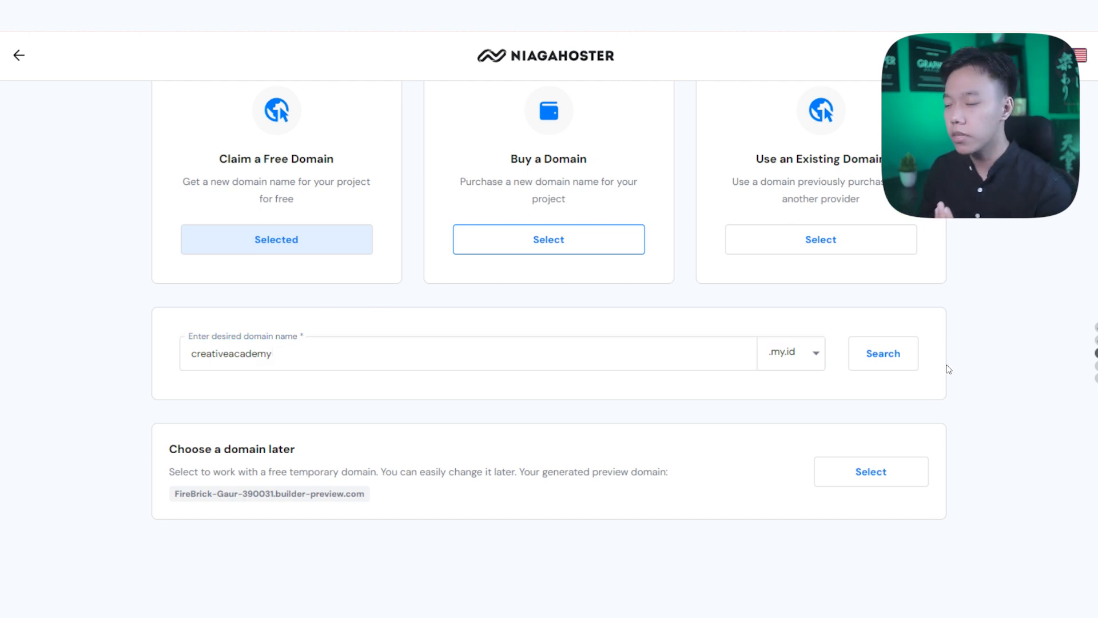
pyautogui.click(799, 359)
pyautogui.click(803, 369)
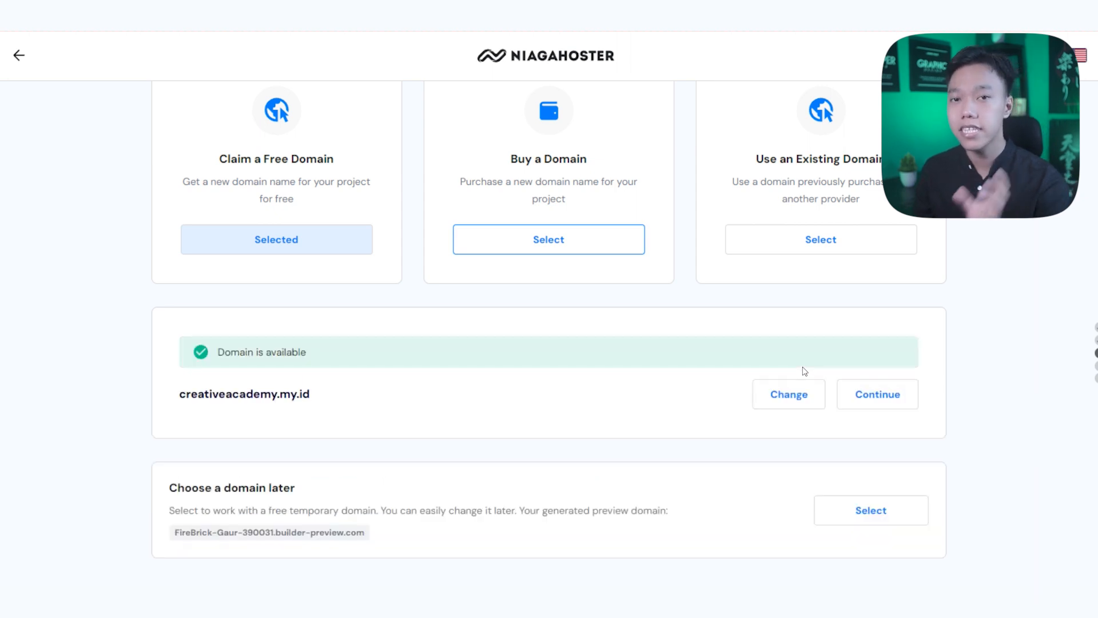
# Step: Examine the other domain extensions offered for the free domain
pyautogui.click(779, 394)
pyautogui.click(787, 366)
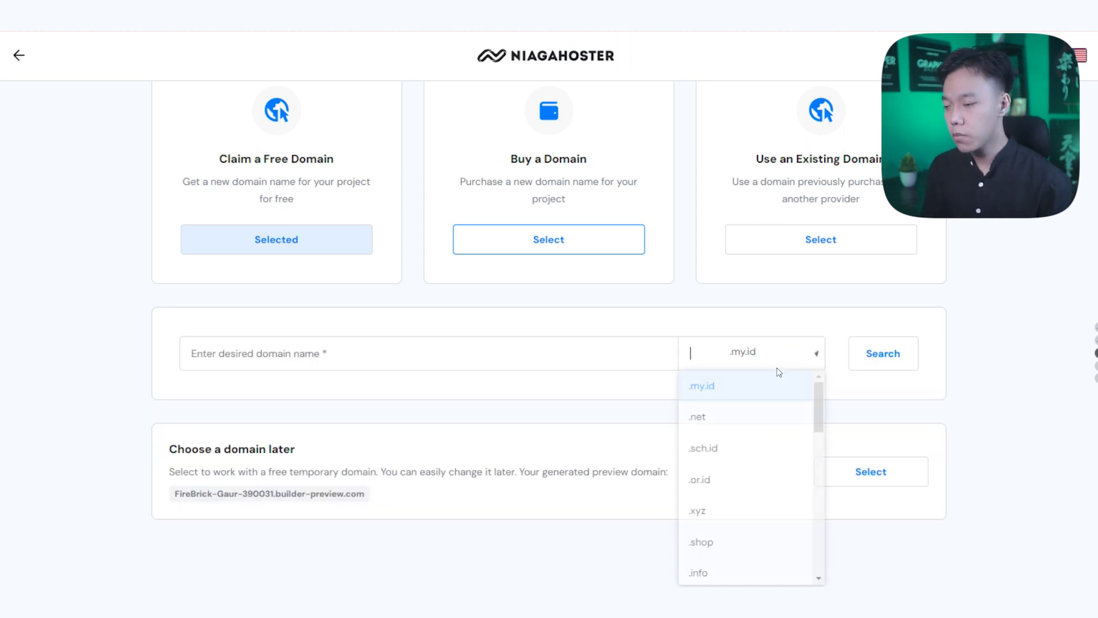
pyautogui.scroll(-4, 758, 534)
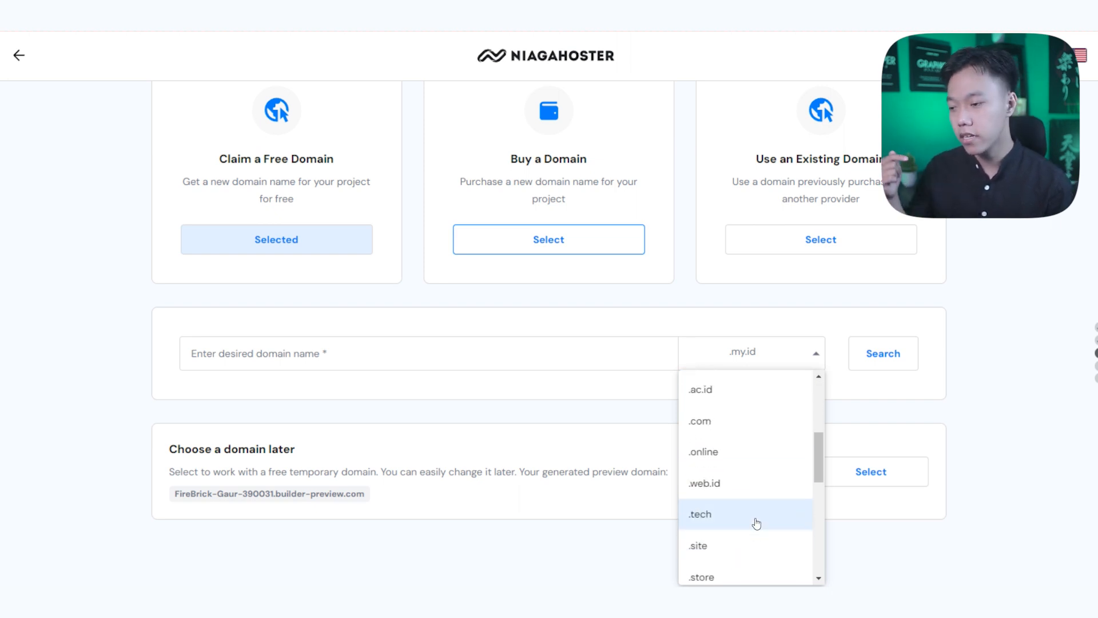
pyautogui.scroll(-8, 756, 516)
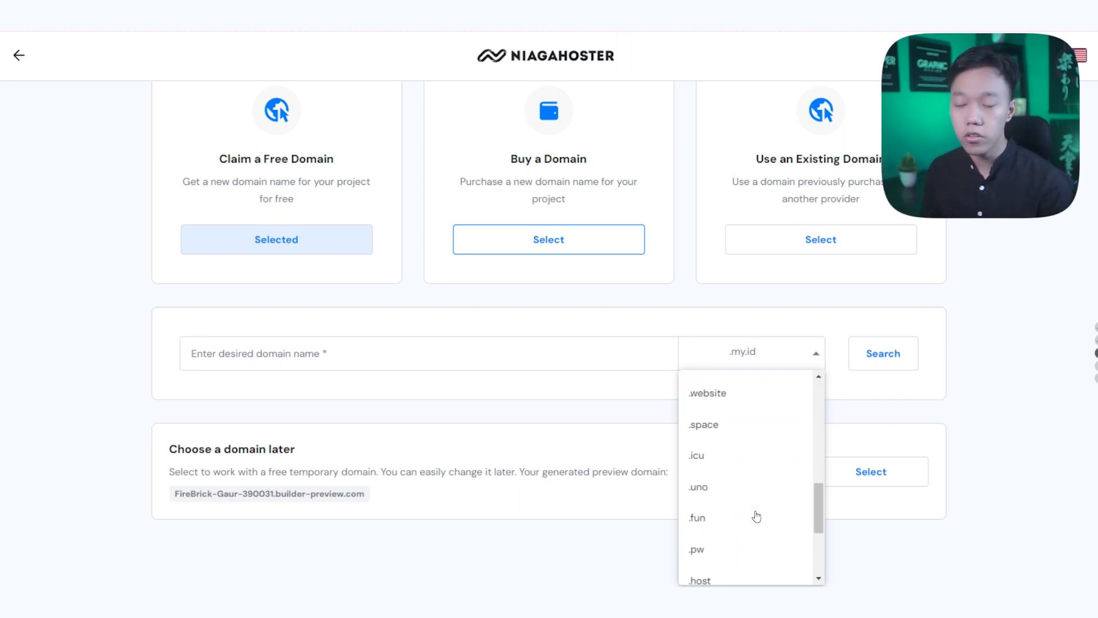
pyautogui.scroll(6, 755, 517)
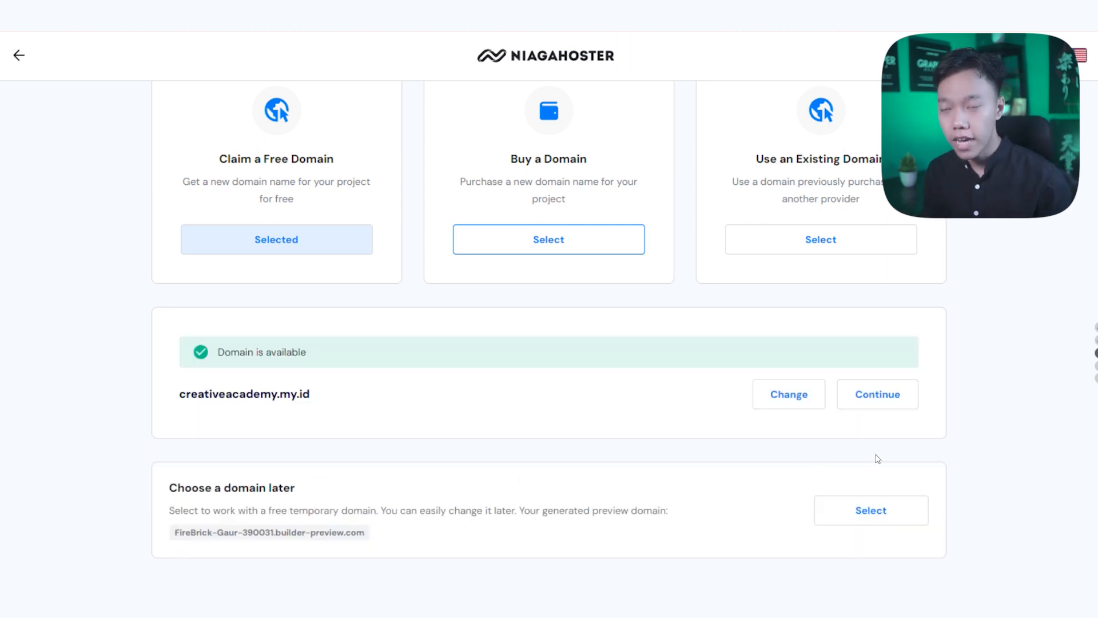
# Step: Continue with creativeacademy.my.id and submit the owner's primary details with Indonesia as the country and Personal as the registration type
pyautogui.click(870, 392)
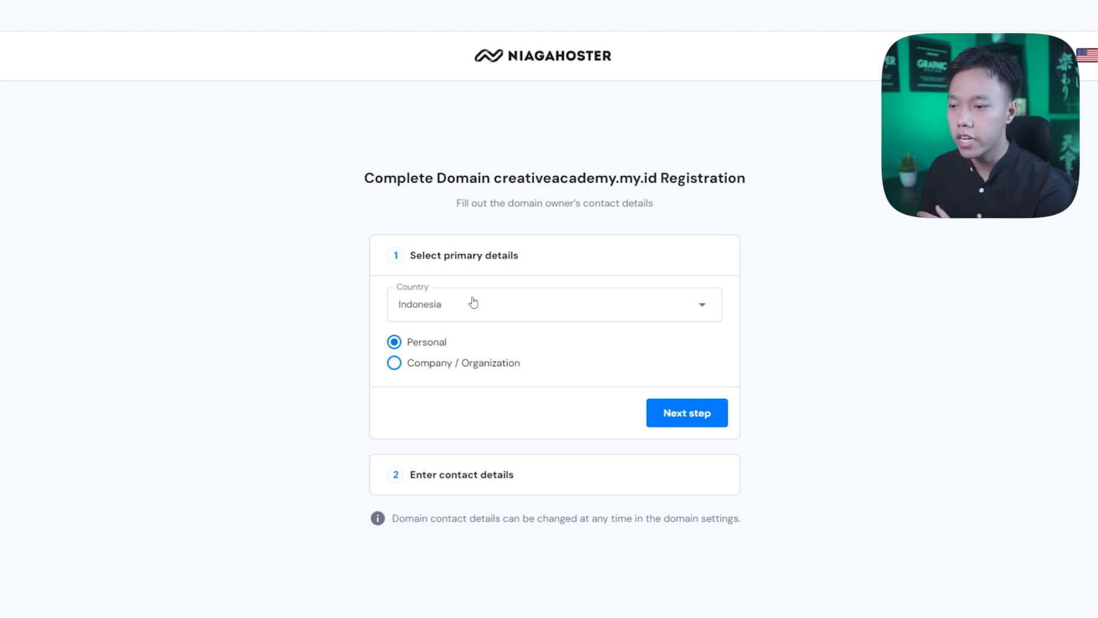
pyautogui.click(474, 303)
pyautogui.click(473, 304)
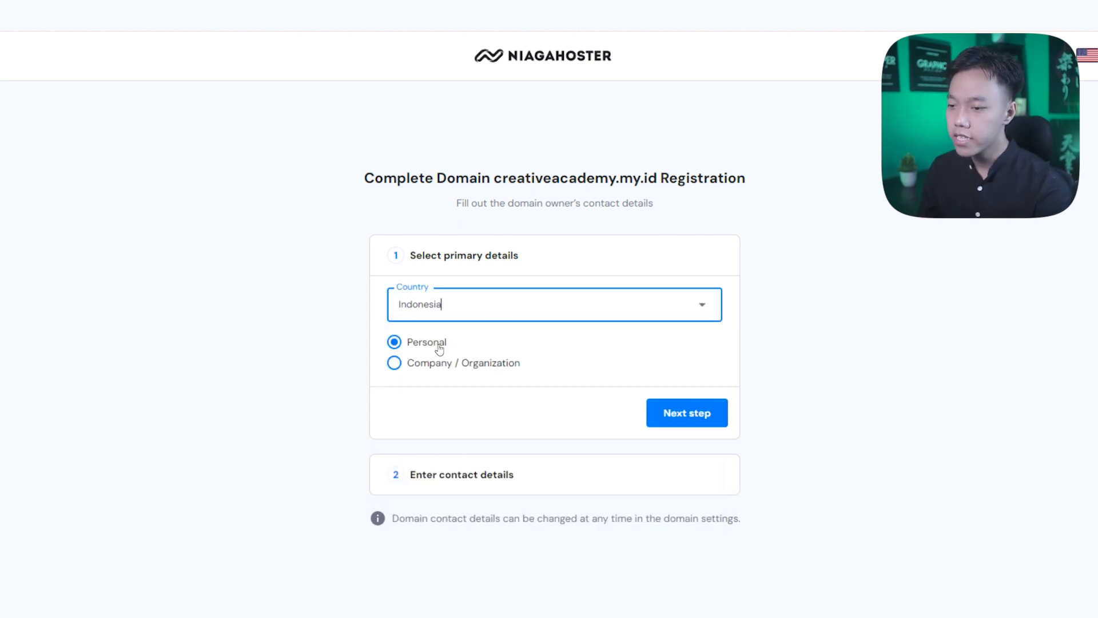
pyautogui.click(420, 369)
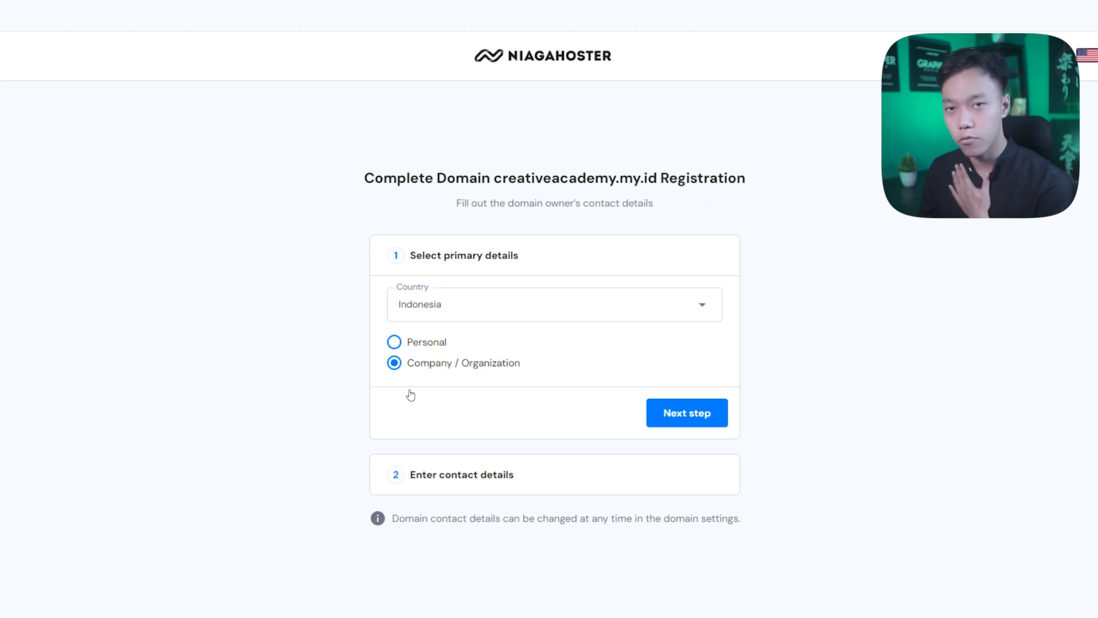
pyautogui.click(421, 345)
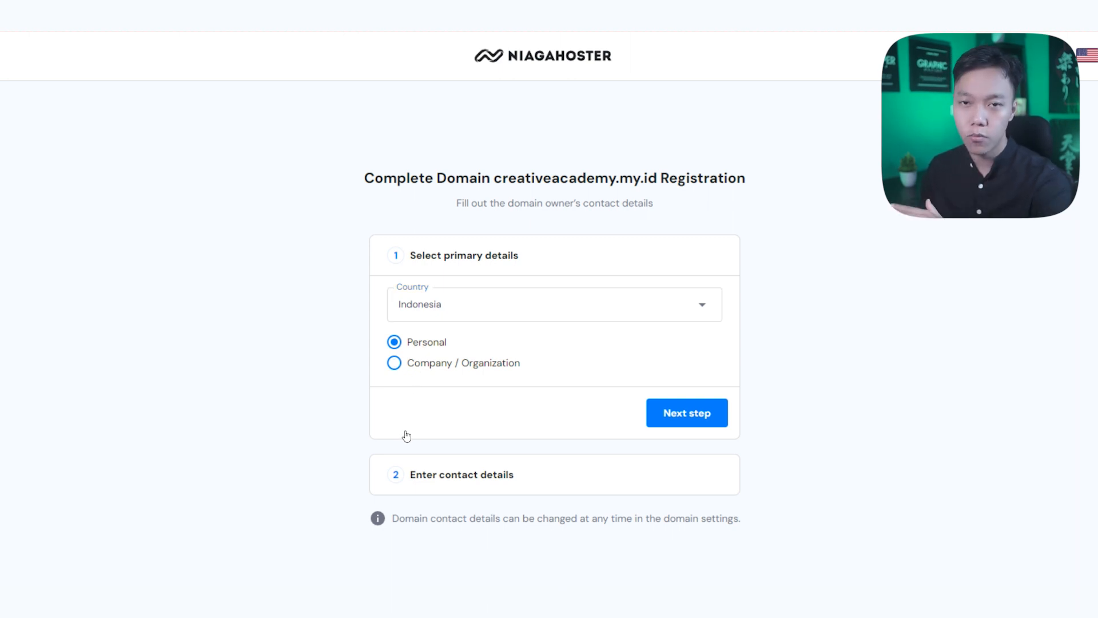
pyautogui.click(678, 412)
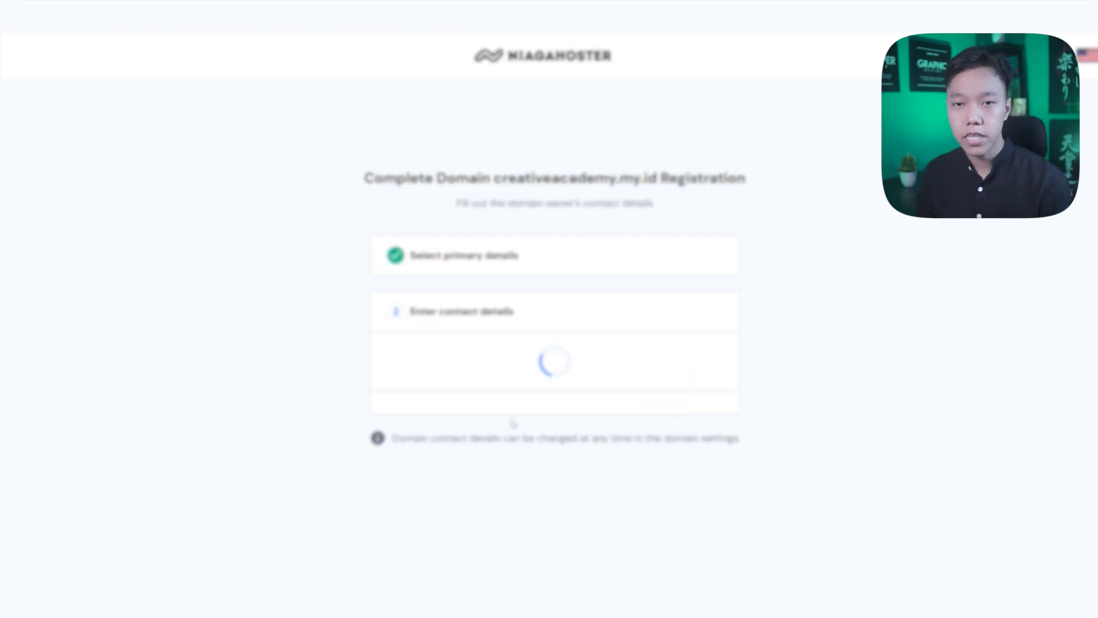
# Step: Review the domain owner's prefilled contact details and finish the domain registration
pyautogui.click(435, 369)
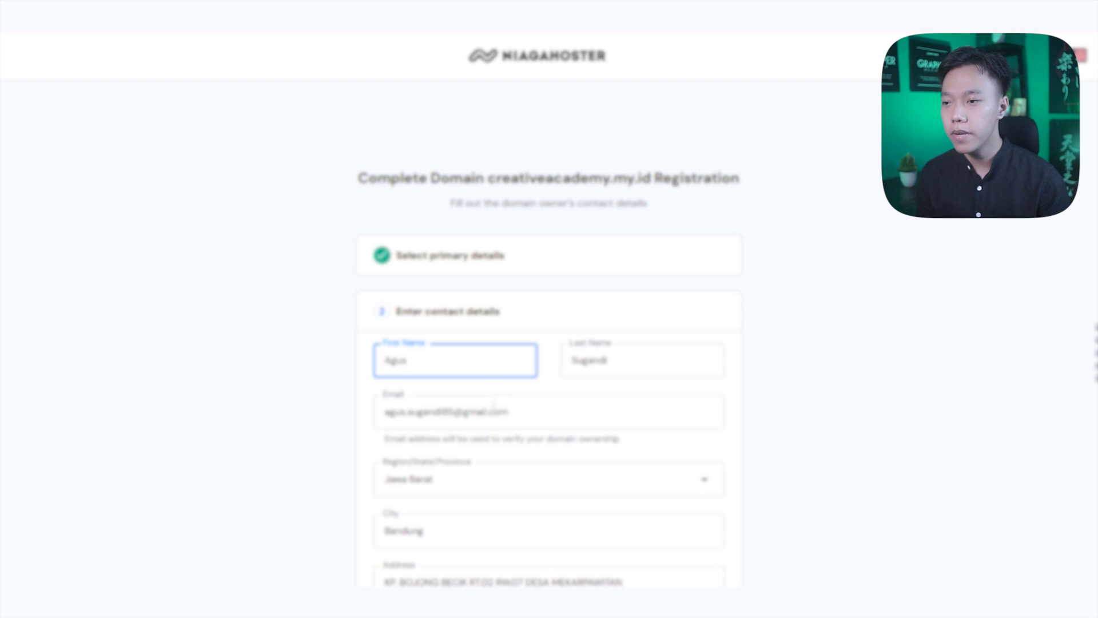
pyautogui.scroll(-4, 495, 399)
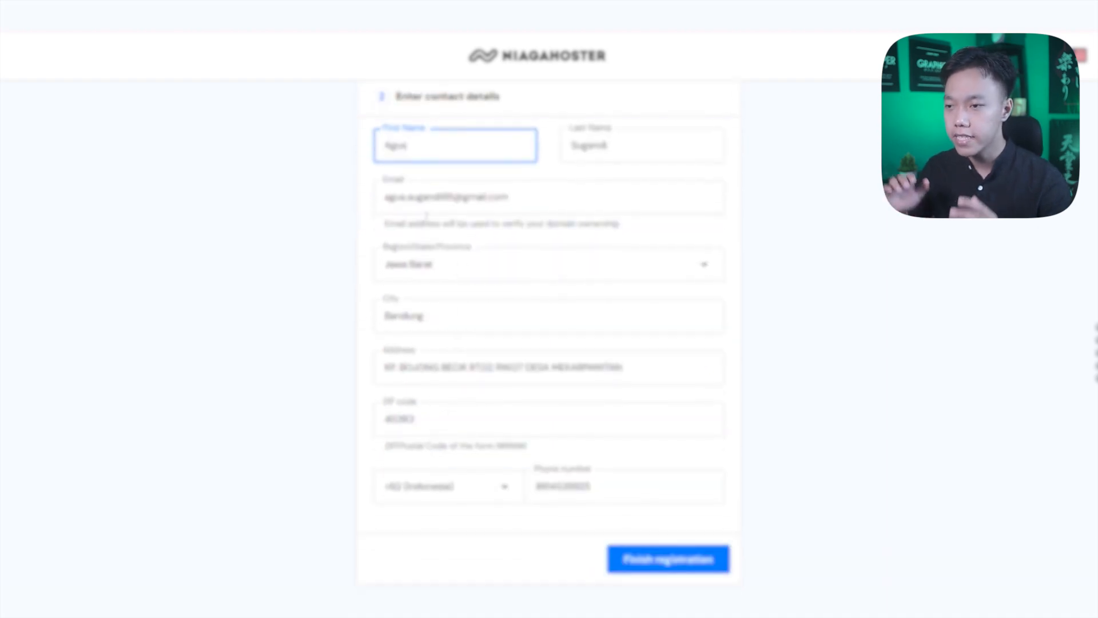
pyautogui.scroll(-2, 429, 380)
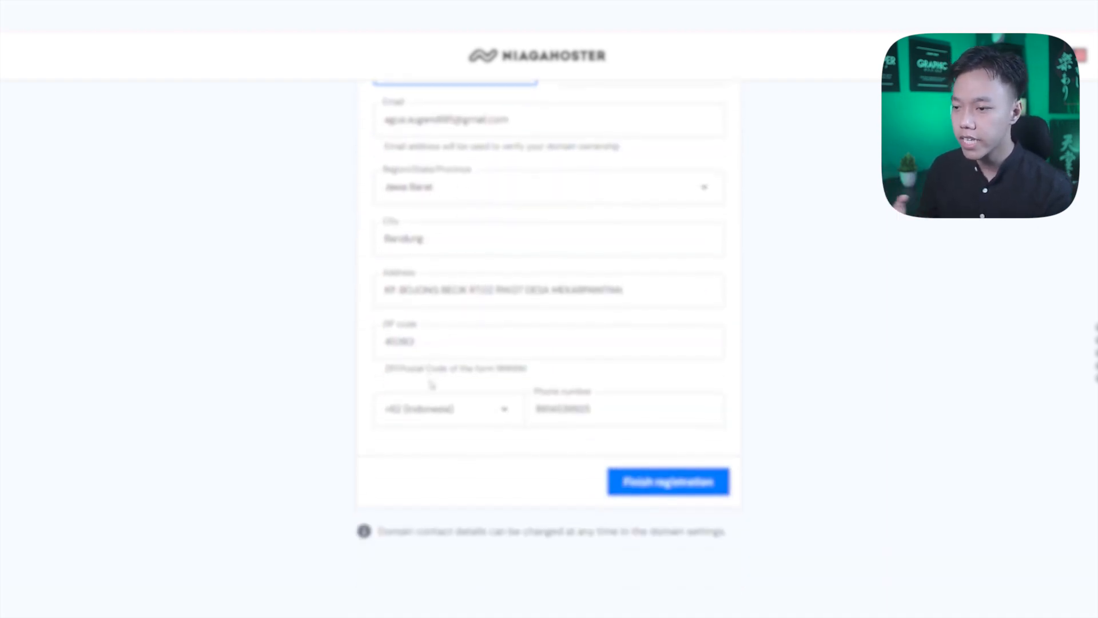
pyautogui.click(661, 485)
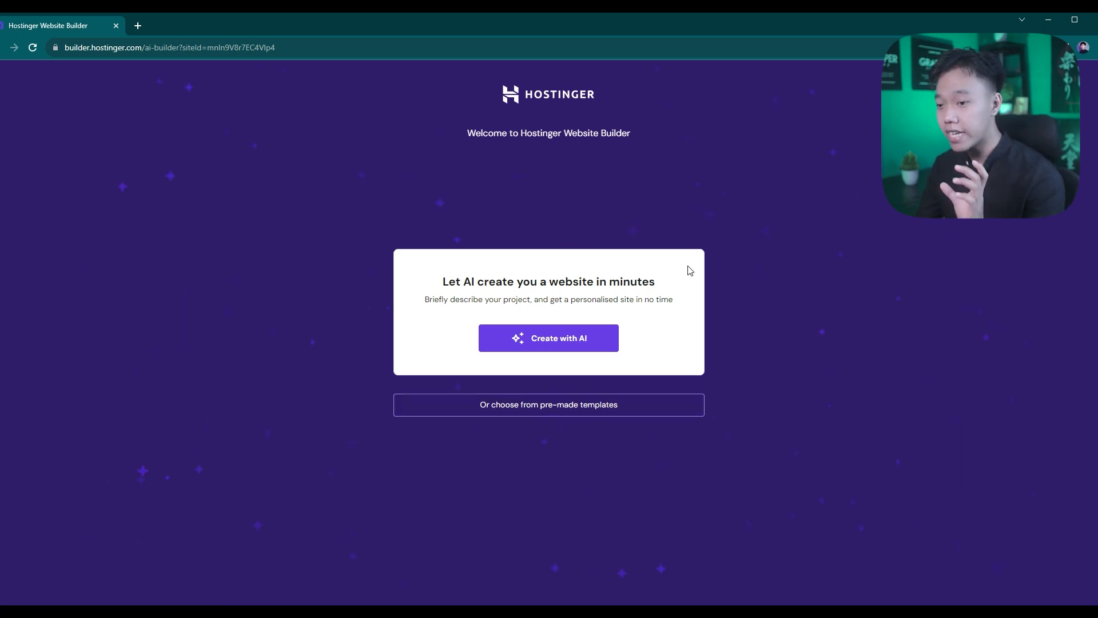
# Step: Create an AI website for the brand Ngopidak as an online store, describing a coffee shop company with 250 outlets across Indonesia
pyautogui.click(574, 338)
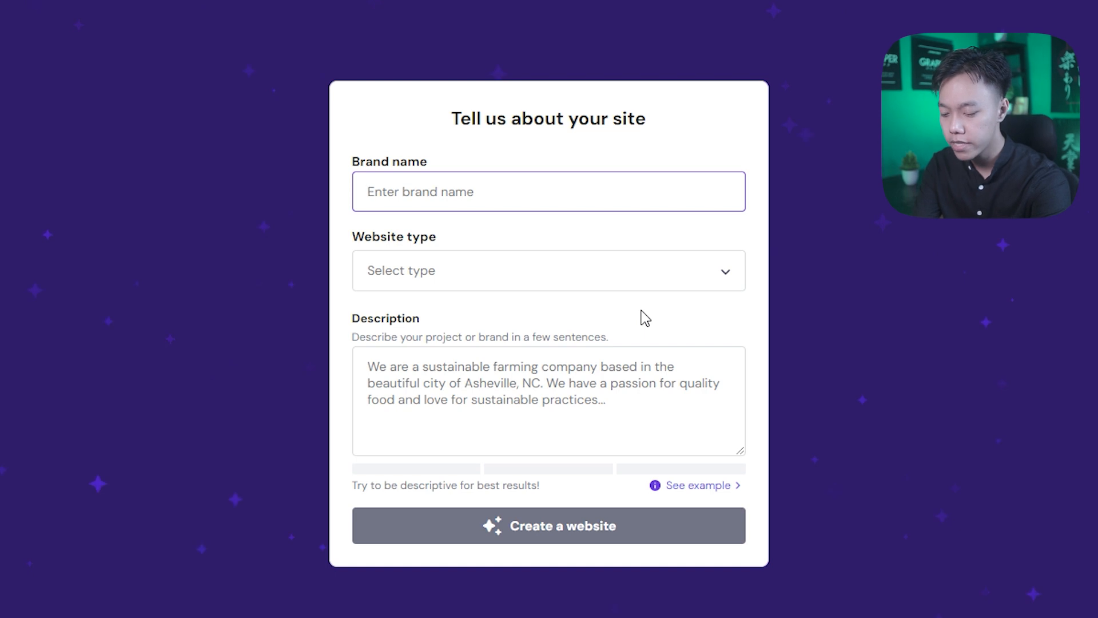
pyautogui.write('Ngopidak')
pyautogui.press('Tab')
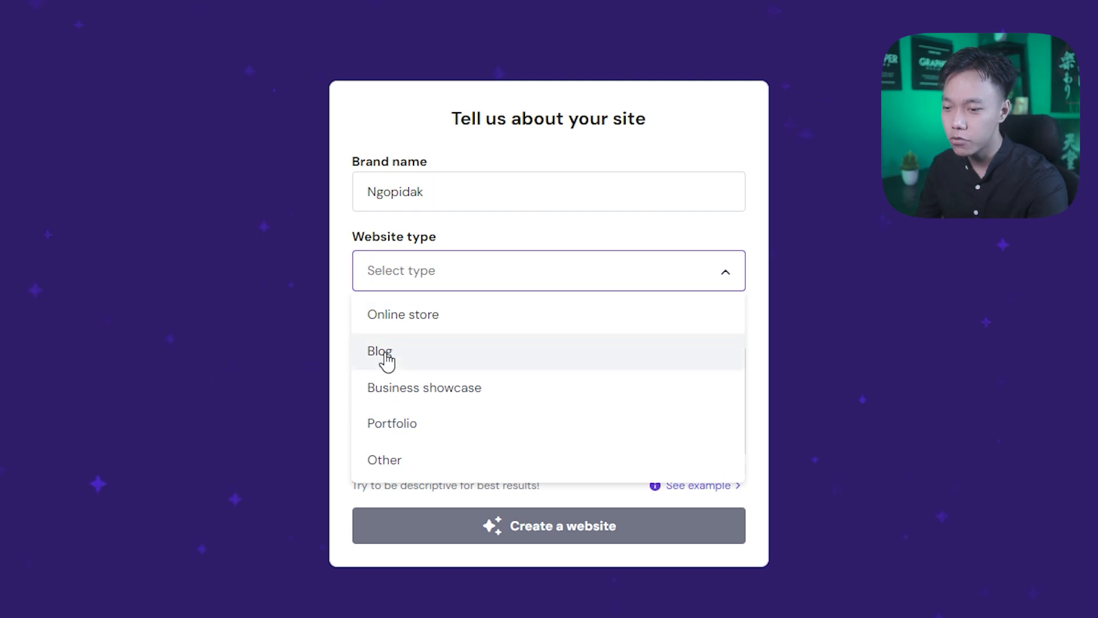
pyautogui.click(446, 322)
pyautogui.click(402, 392)
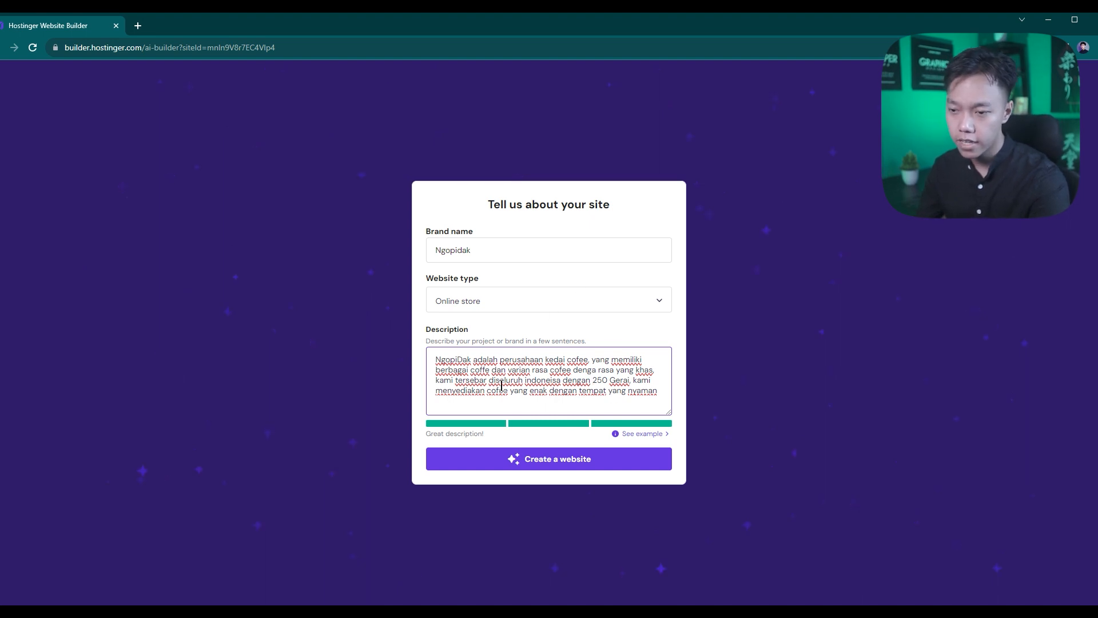
pyautogui.click(578, 466)
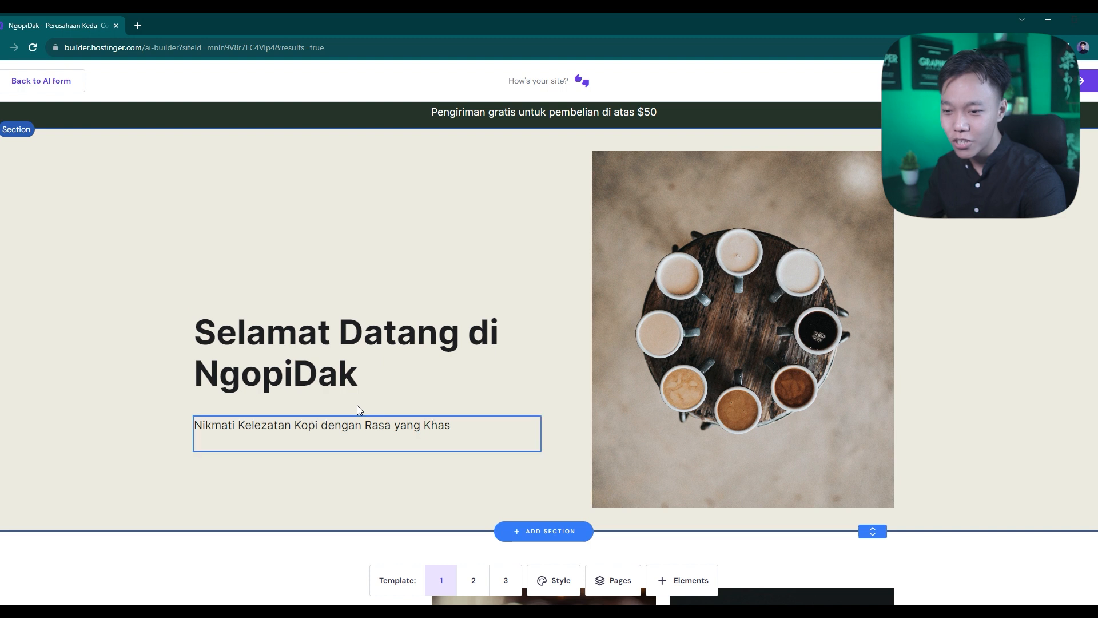
# Step: Examine the generated homepage from the hero section through the products, about and delivery sections to the footer
pyautogui.scroll(1, 343, 451)
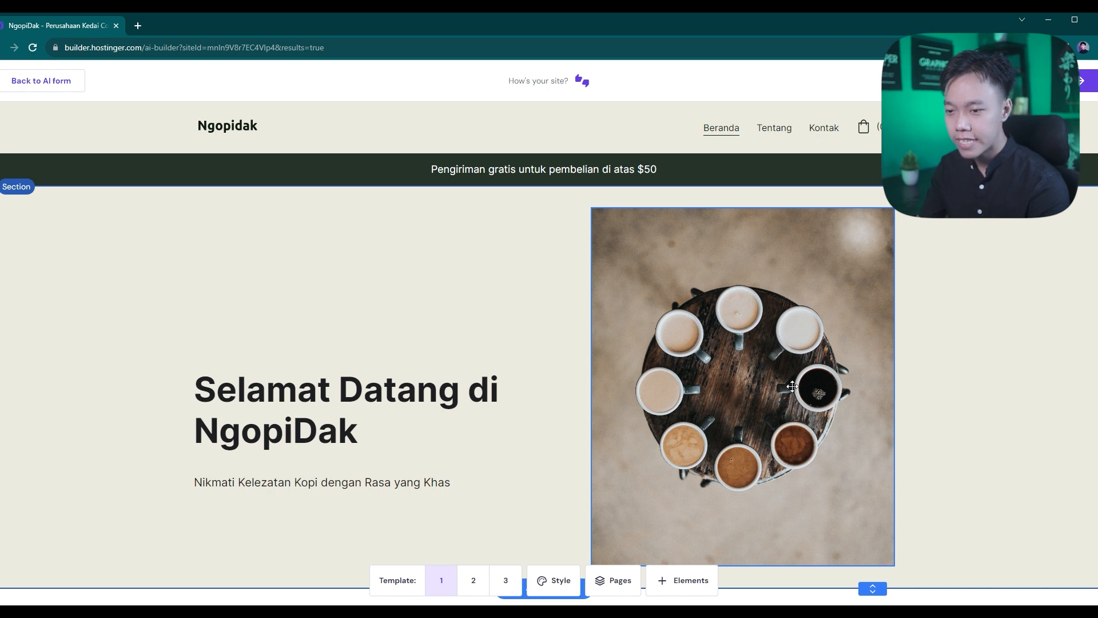
pyautogui.scroll(-4, 369, 394)
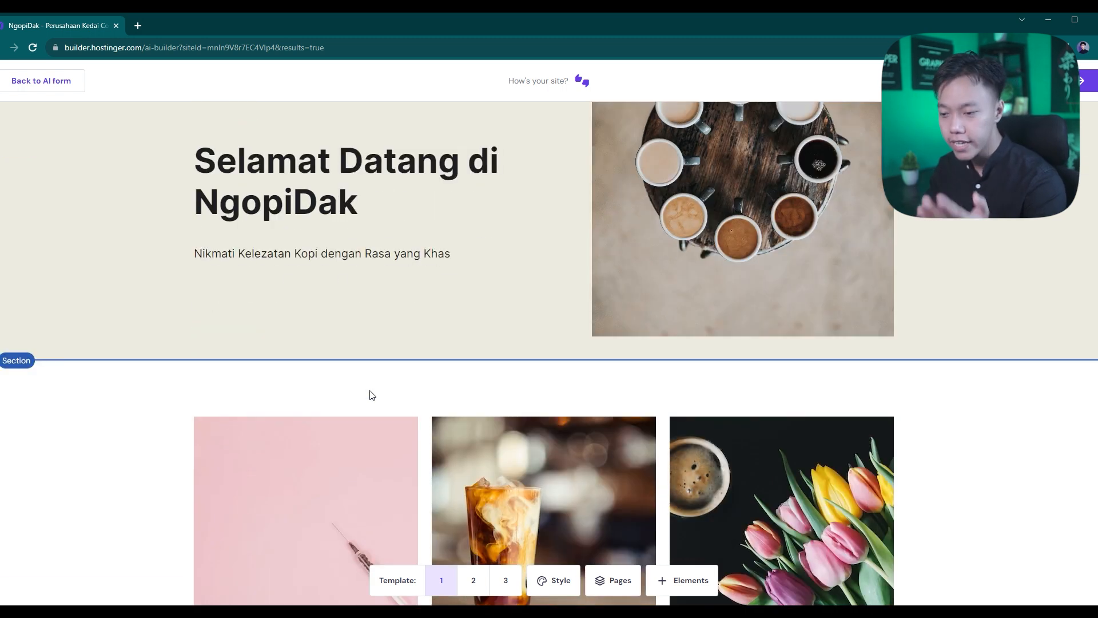
pyautogui.scroll(-5, 733, 365)
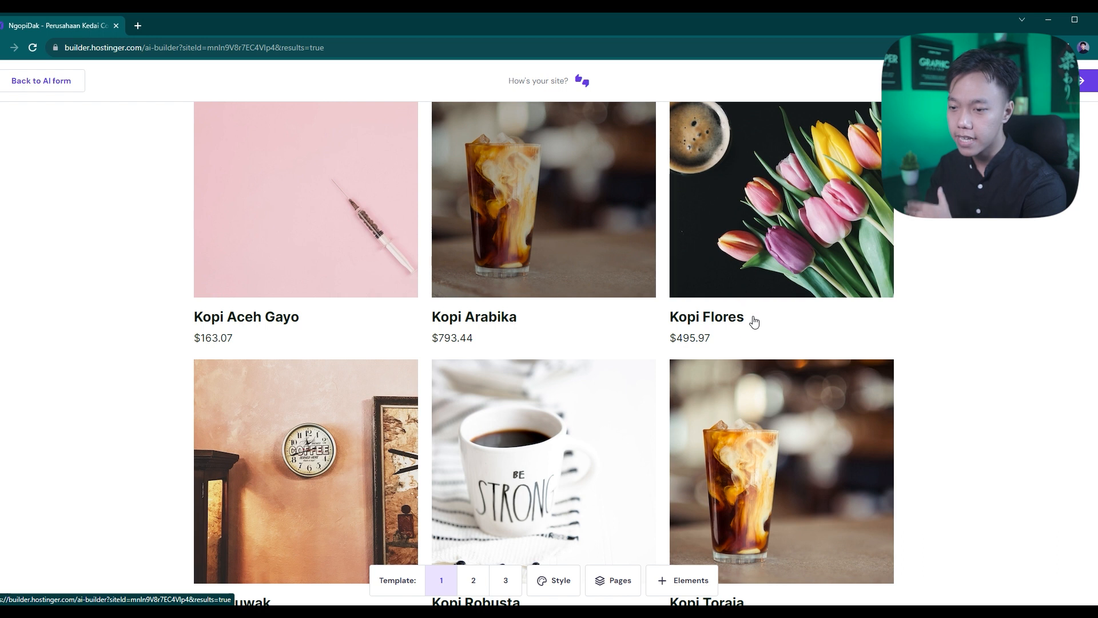
pyautogui.scroll(-2, 436, 338)
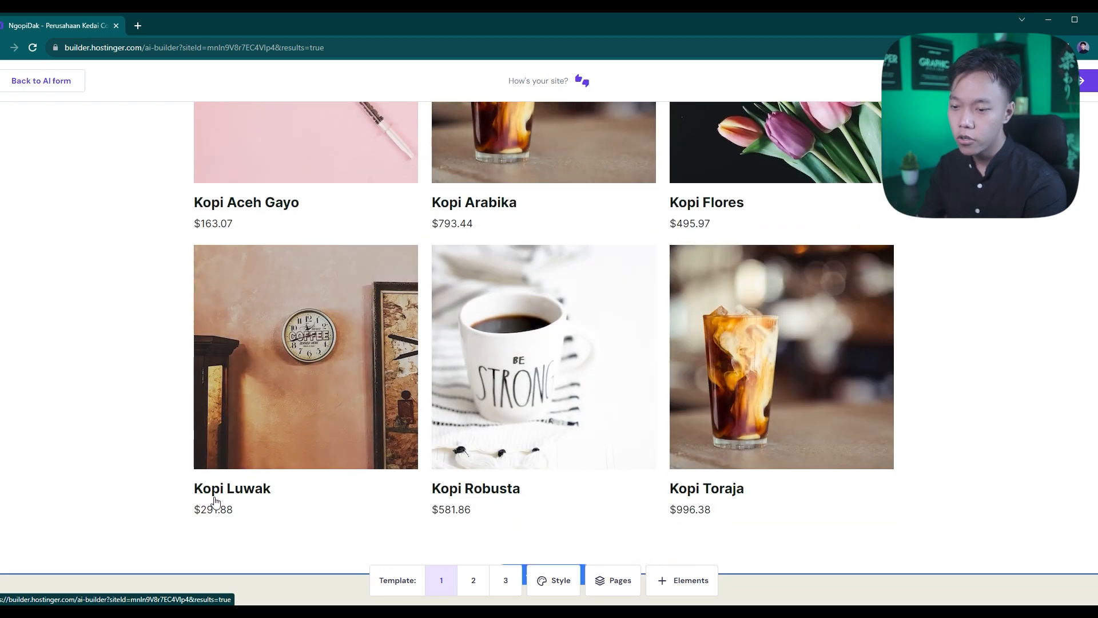
pyautogui.scroll(3, 630, 320)
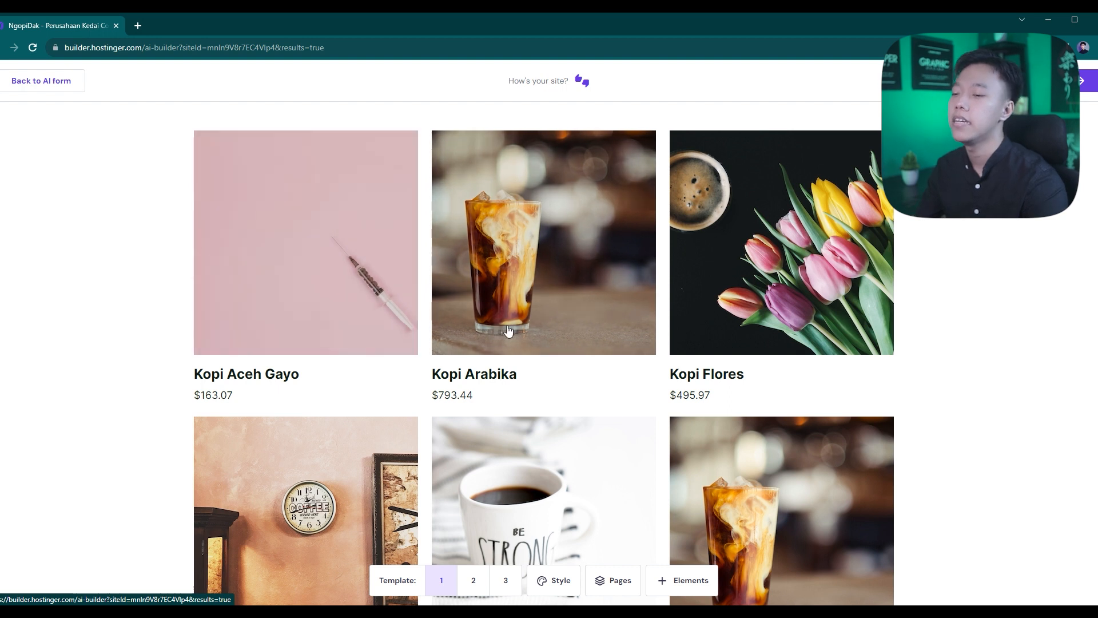
pyautogui.scroll(-5, 513, 264)
pyautogui.scroll(-10, 513, 264)
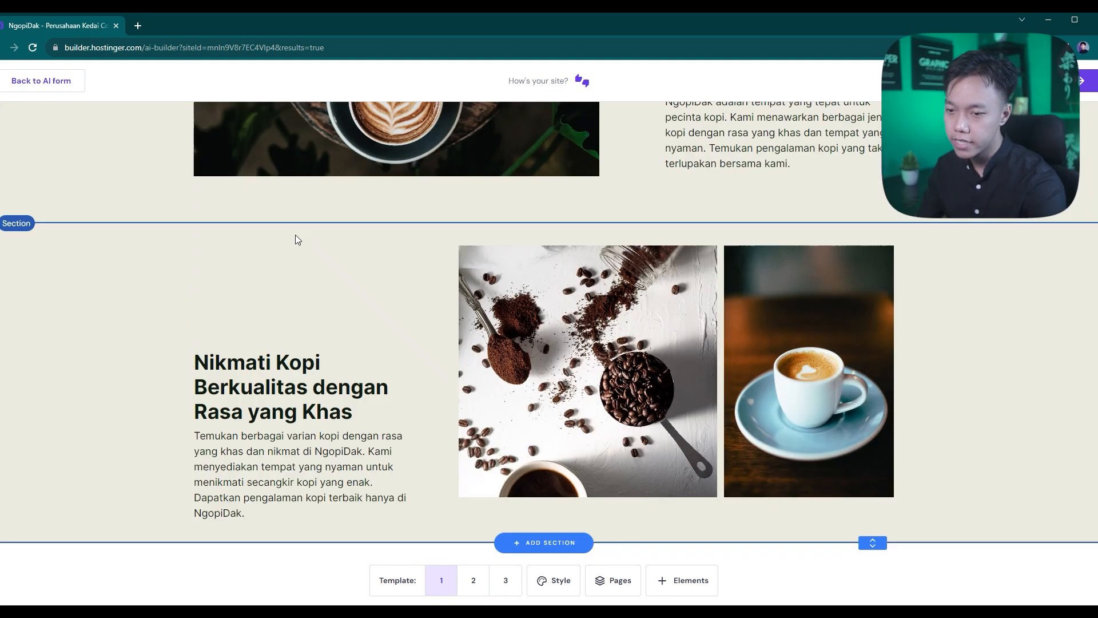
pyautogui.scroll(-13, 295, 239)
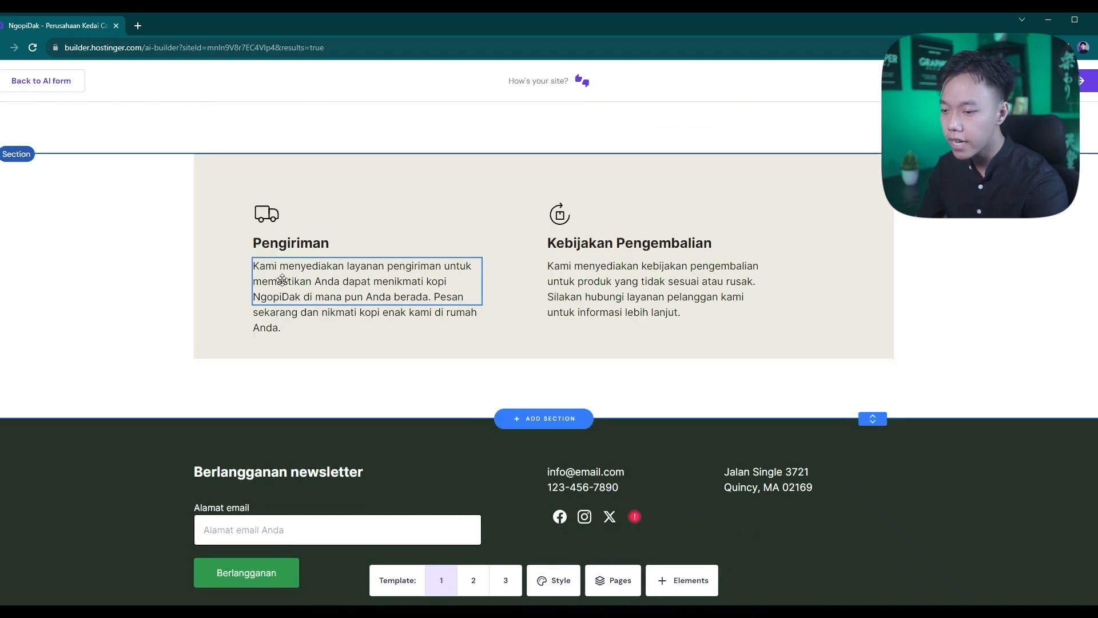
pyautogui.scroll(-1, 343, 343)
pyautogui.scroll(4, 372, 423)
pyautogui.scroll(-4, 392, 416)
pyautogui.scroll(8, 400, 415)
pyautogui.scroll(20, 433, 413)
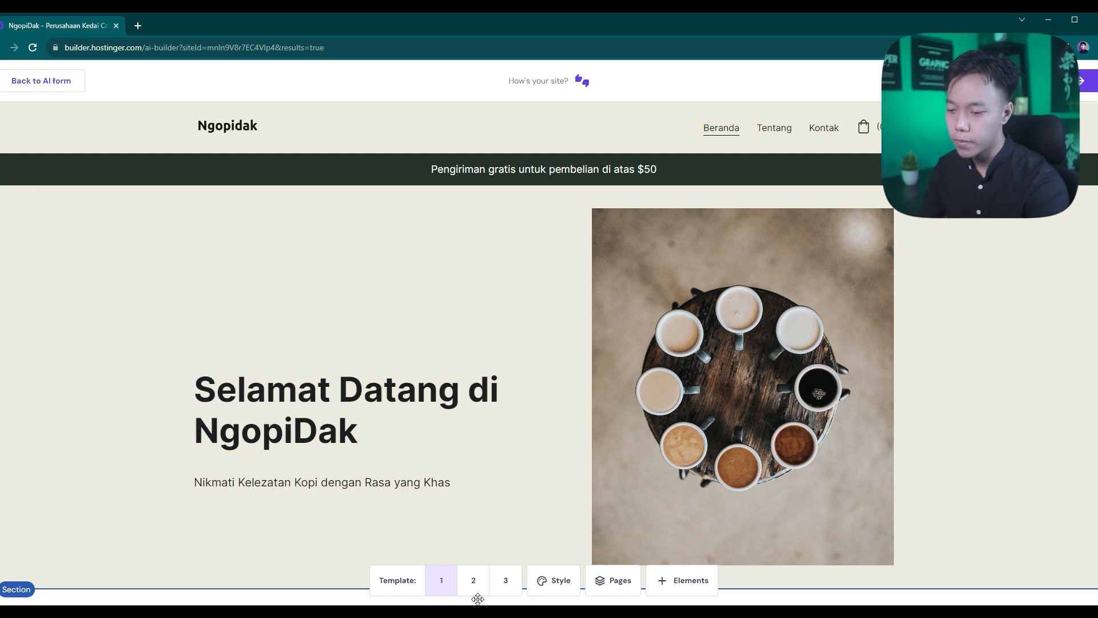
# Step: Apply the Ubuntu and Source Sans 3 font pair to the website
pyautogui.click(565, 588)
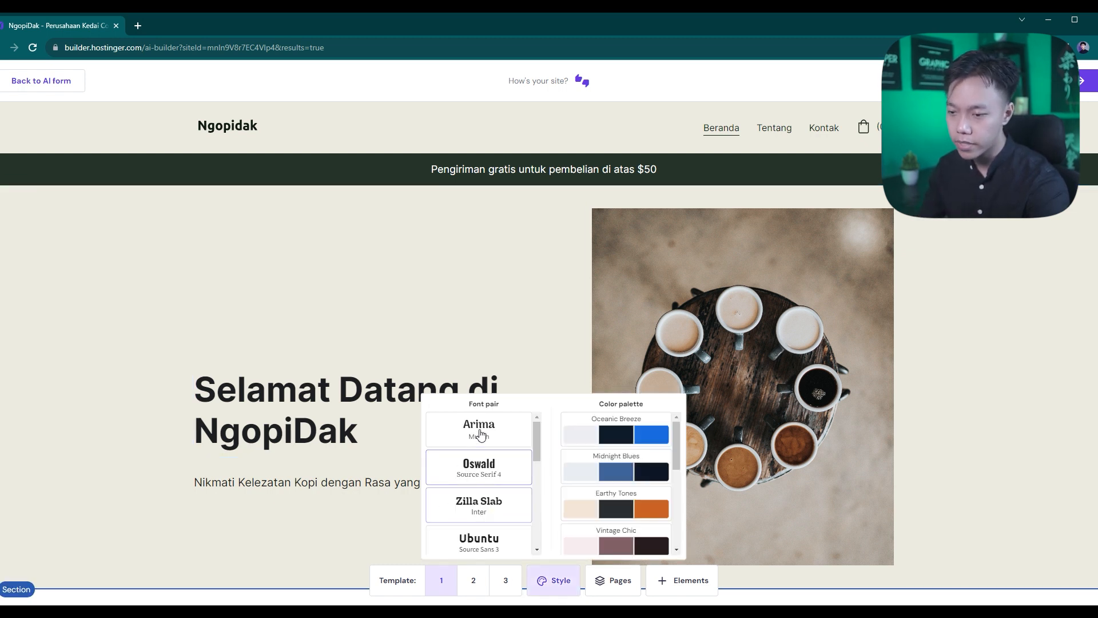
pyautogui.scroll(-1, 488, 509)
pyautogui.click(484, 500)
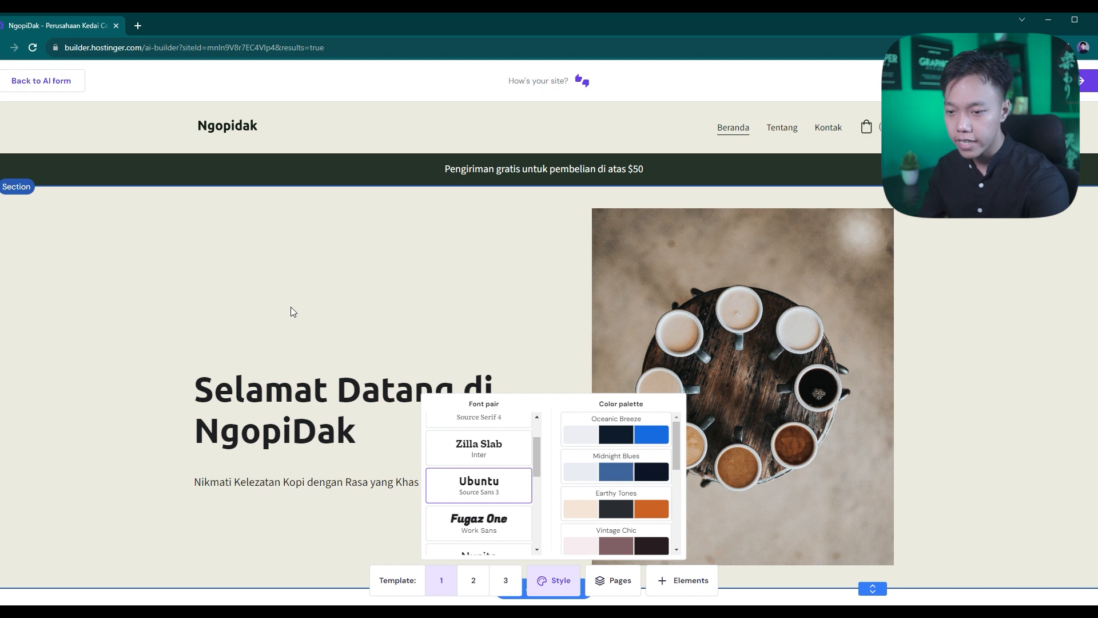
# Step: Change the brand name in the hero heading so it reads "Selamat Datang di Ngopi Barudak"
pyautogui.click(324, 342)
pyautogui.doubleClick(321, 436)
pyautogui.doubleClick(321, 436)
pyautogui.click(382, 432)
pyautogui.moveTo(398, 433); pyautogui.dragTo(295, 436)
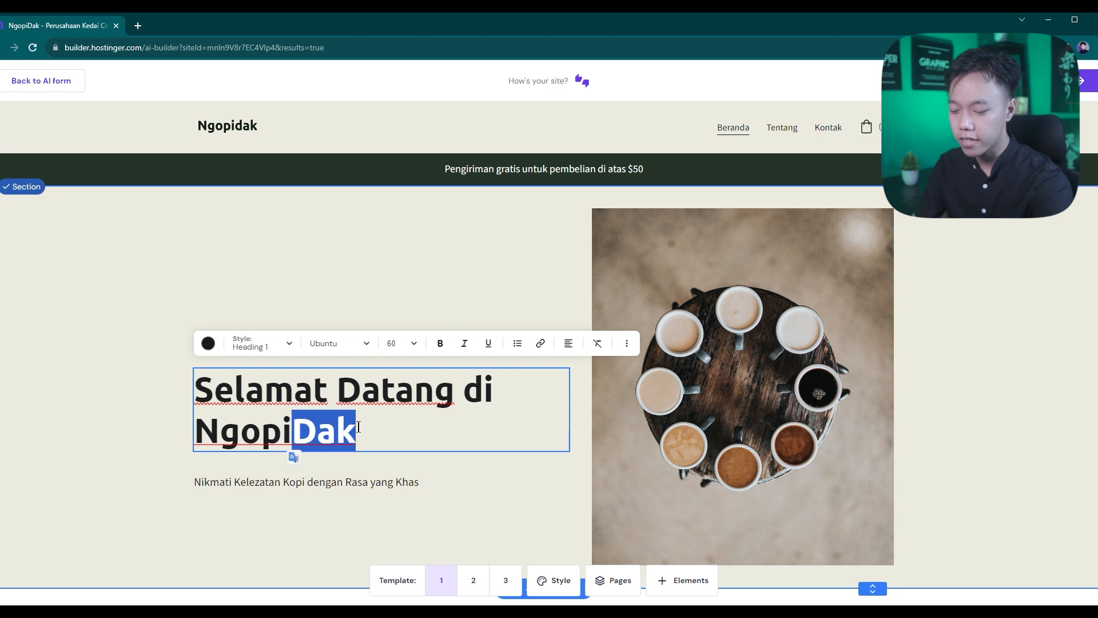
pyautogui.write('Barudak')
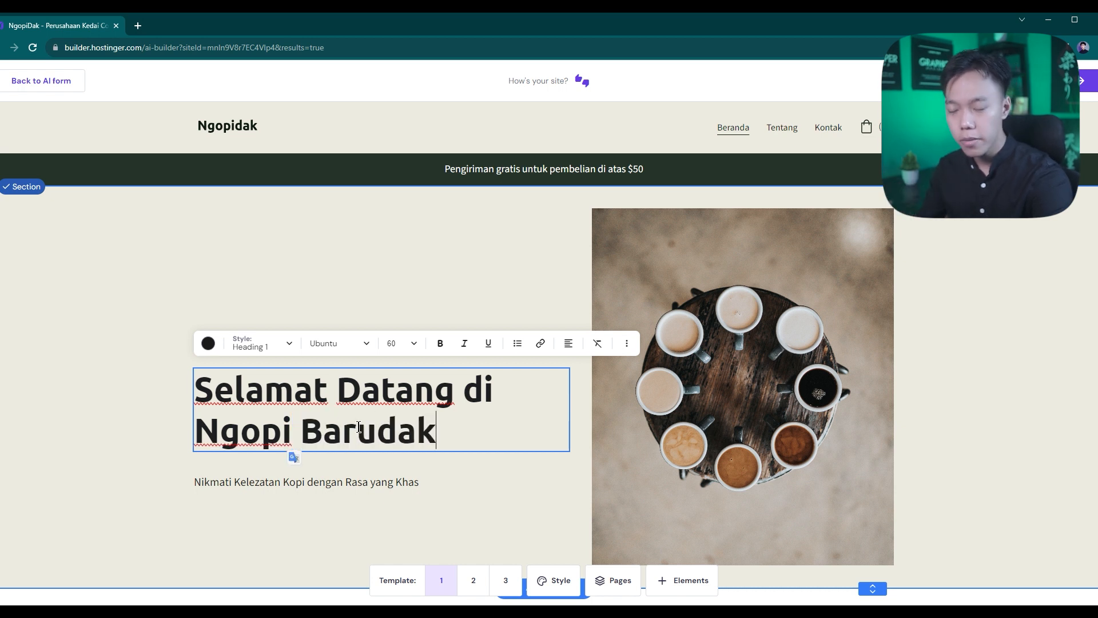
pyautogui.click(424, 268)
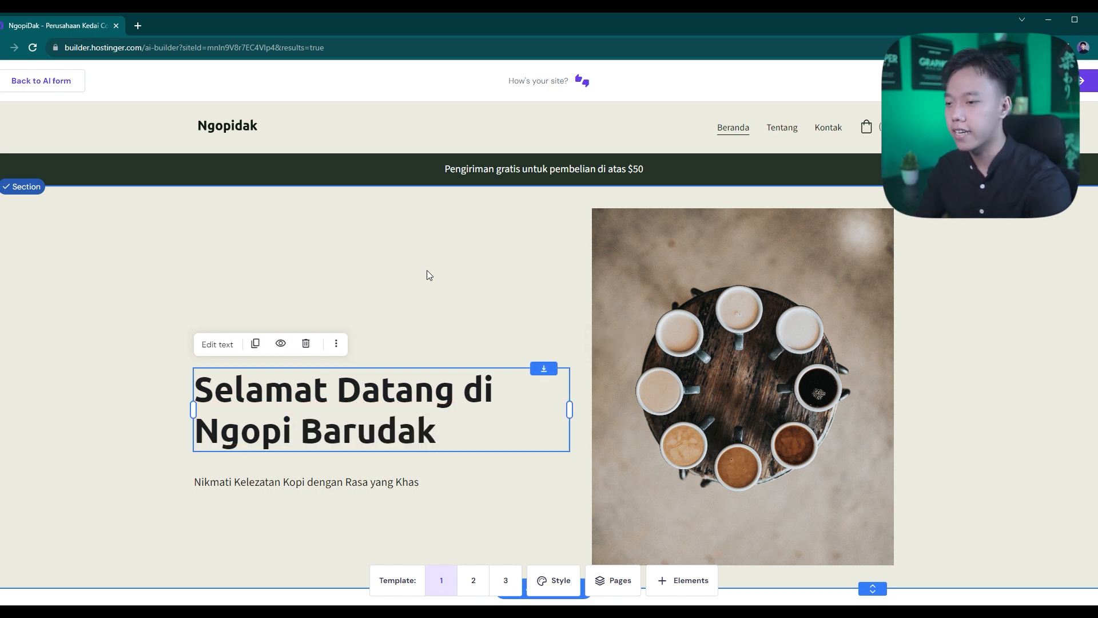
pyautogui.click(426, 271)
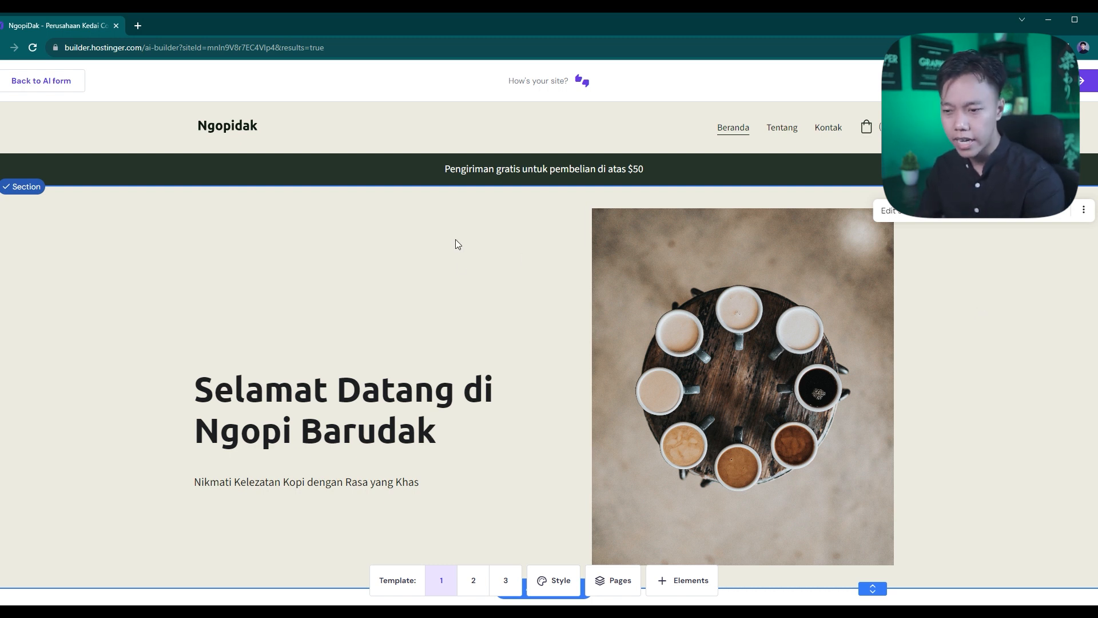
# Step: Apply the Earthy Tones color palette to the website
pyautogui.click(553, 580)
pyautogui.click(616, 508)
pyautogui.scroll(-3, 616, 492)
pyautogui.click(1027, 407)
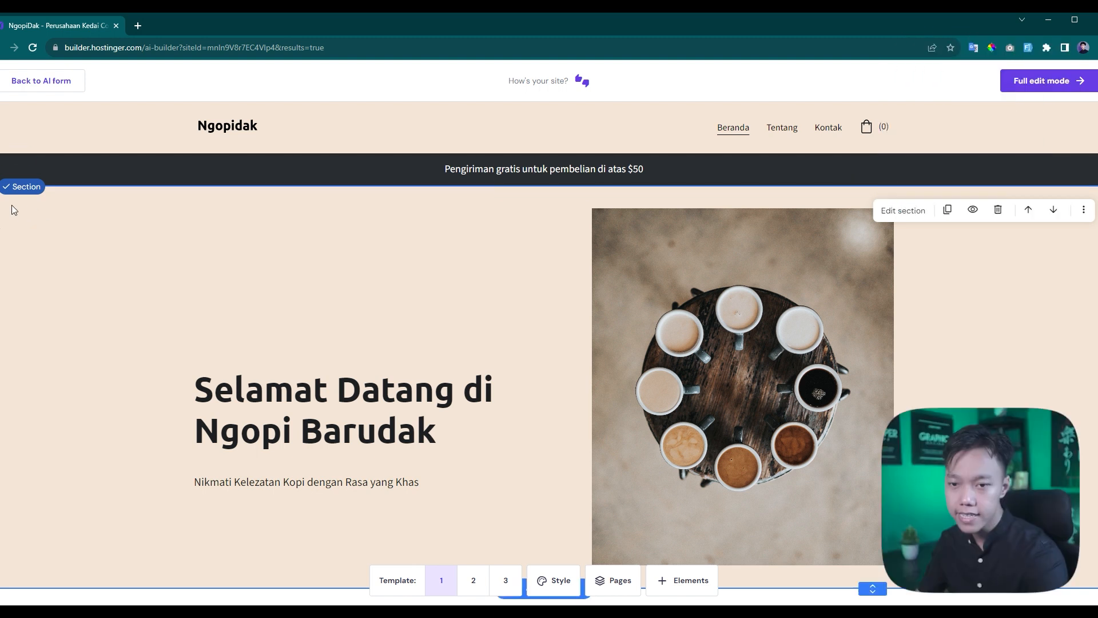
# Step: Set the hero section's background color to a dark brown
pyautogui.click(926, 220)
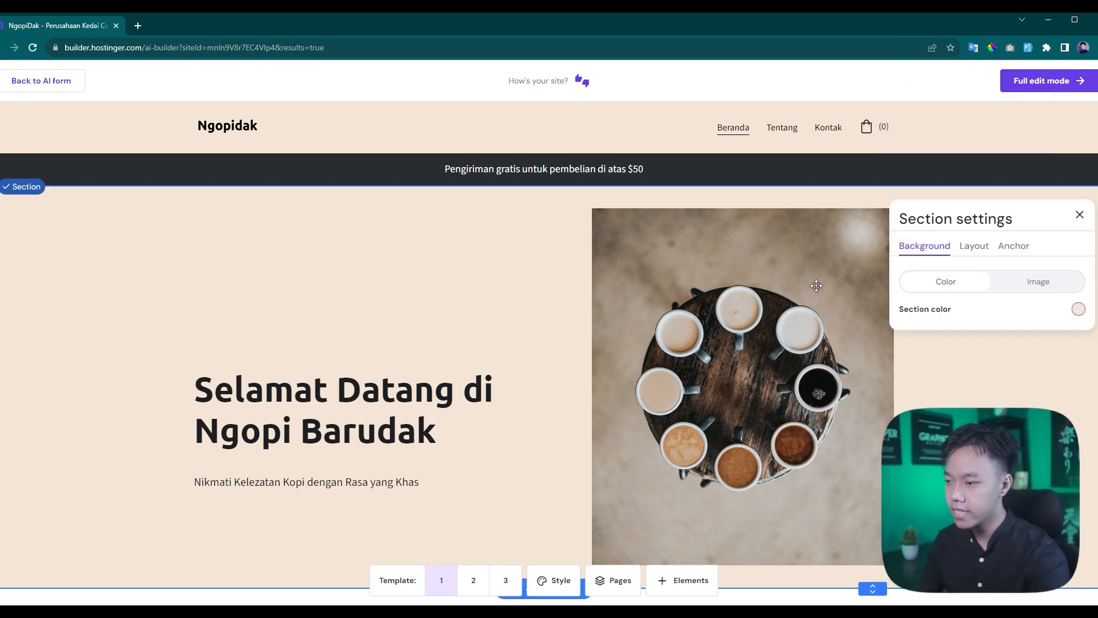
pyautogui.click(1079, 309)
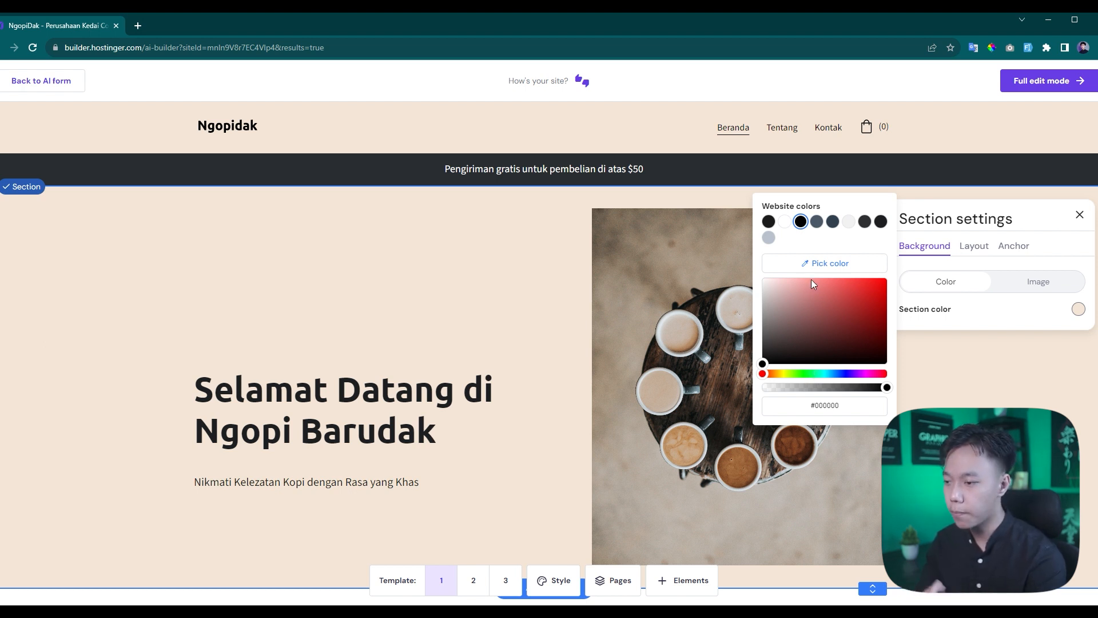
pyautogui.click(774, 376)
pyautogui.moveTo(774, 375); pyautogui.dragTo(777, 375)
pyautogui.moveTo(829, 319); pyautogui.dragTo(860, 336)
pyautogui.moveTo(777, 376); pyautogui.dragTo(775, 374)
pyautogui.click(624, 321)
pyautogui.scroll(-3, 499, 324)
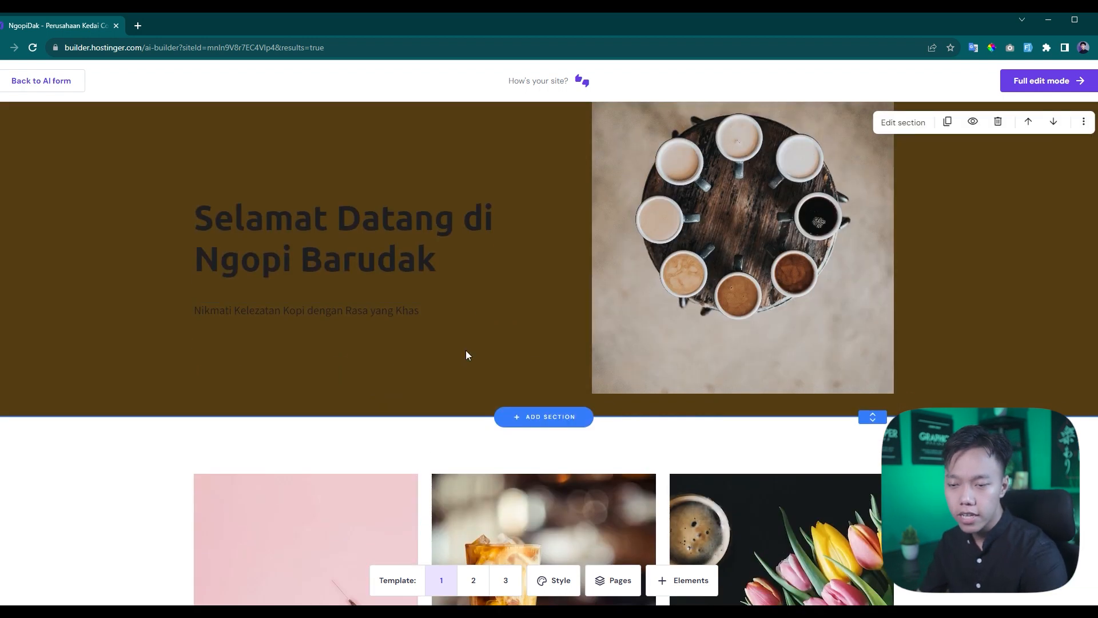
# Step: Set the color of the "Selamat Datang di Ngopi Barudak" hero heading to white (#ffffff)
pyautogui.scroll(2, 326, 395)
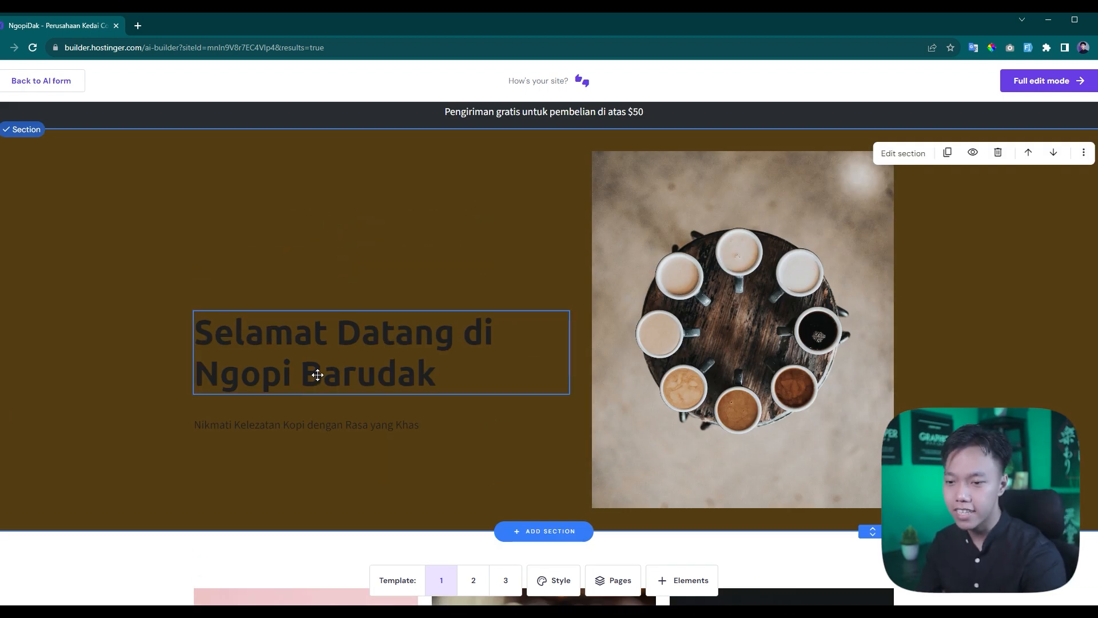
pyautogui.click(332, 374)
pyautogui.click(278, 345)
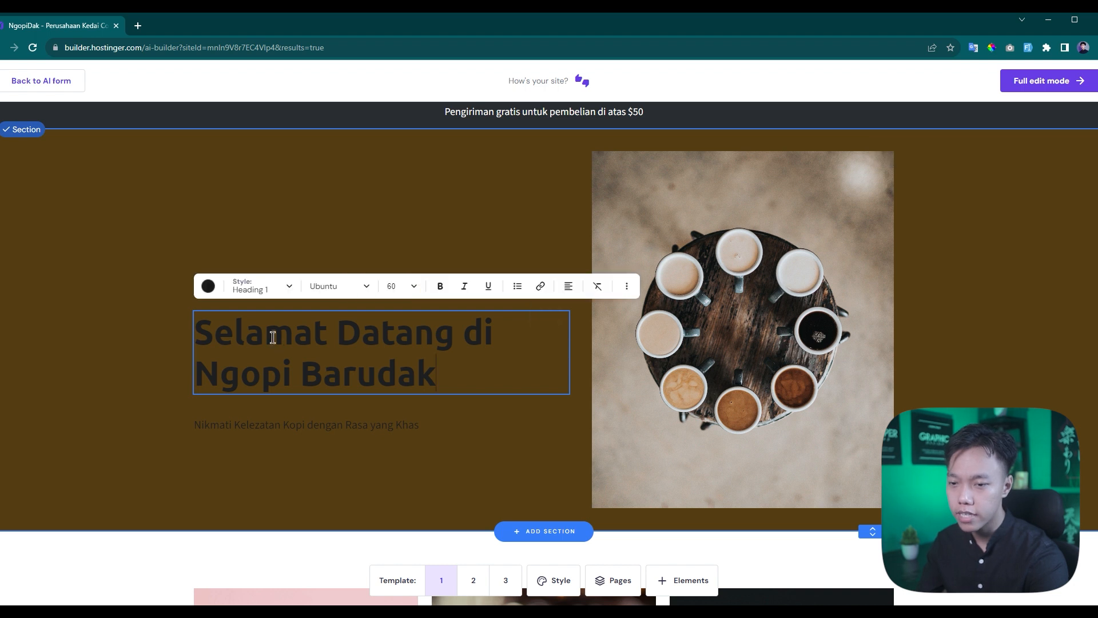
pyautogui.click(208, 286)
pyautogui.click(227, 329)
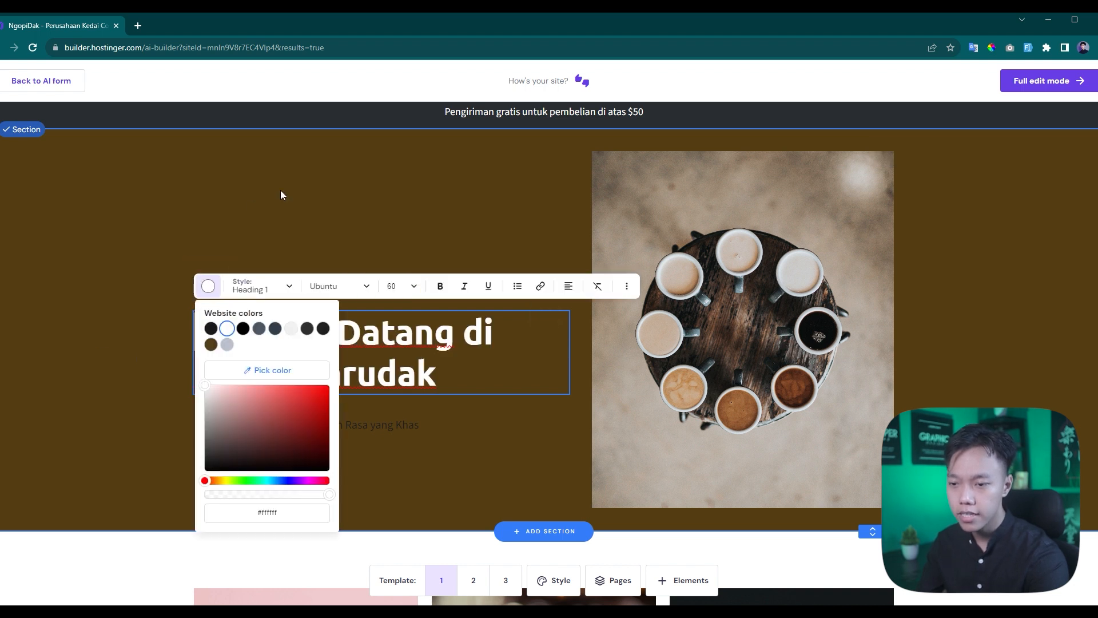
# Step: Set the color of the hero tagline "Nikmati Kelezatan Kopi dengan Rasa yang Khas" to white
pyautogui.click(393, 444)
pyautogui.click(373, 441)
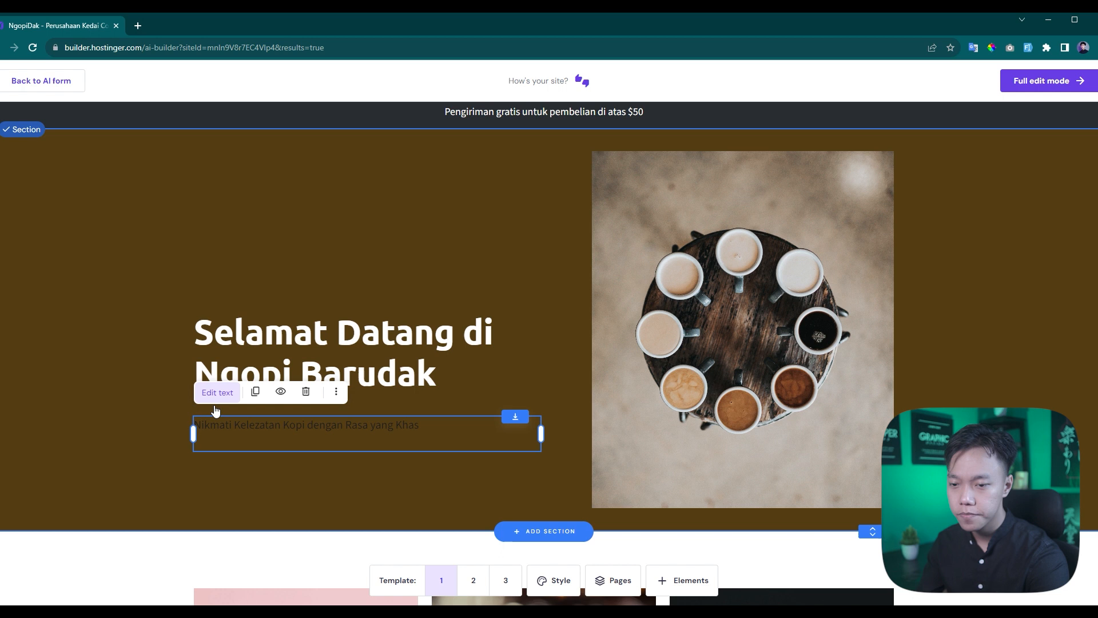
pyautogui.click(217, 394)
pyautogui.click(207, 391)
pyautogui.click(227, 173)
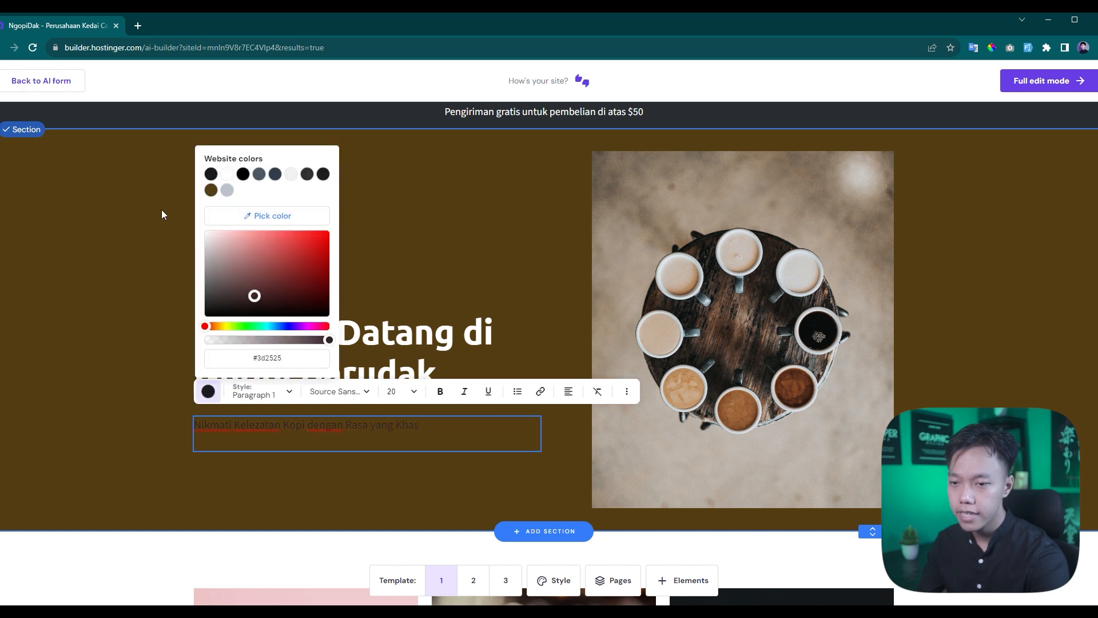
pyautogui.click(123, 294)
pyautogui.scroll(1, 482, 328)
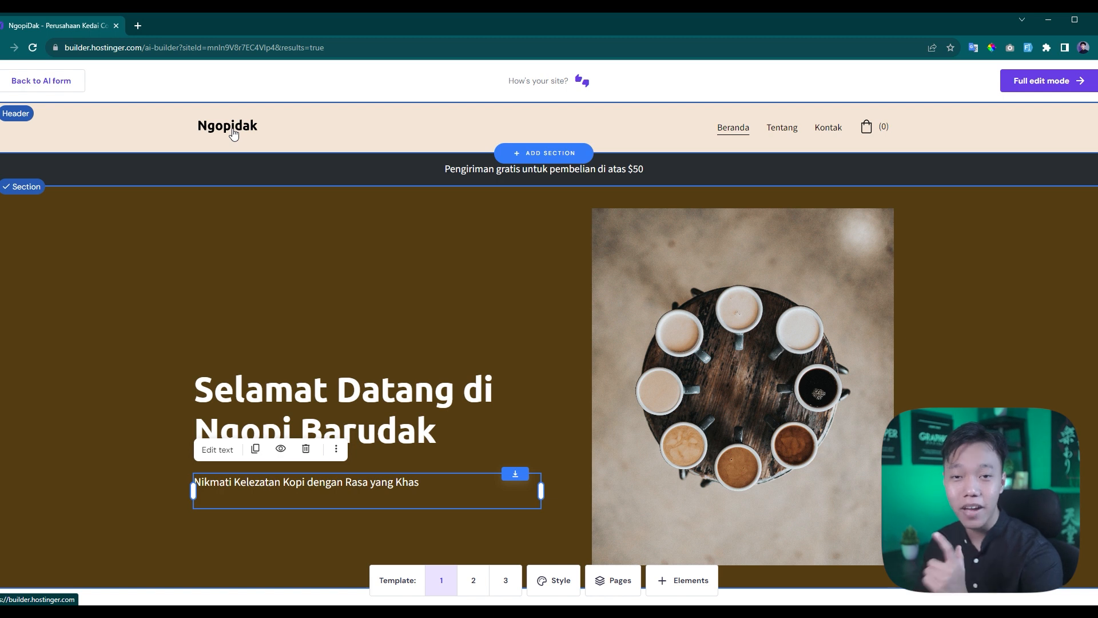
# Step: Switch the generated website to full edit mode
pyautogui.click(1033, 84)
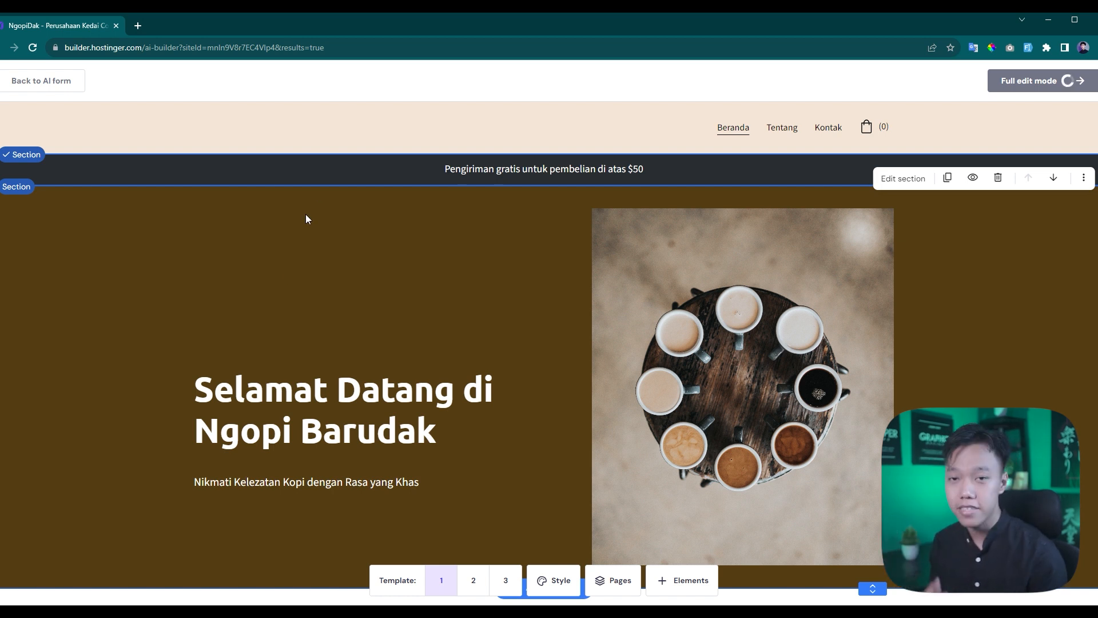
pyautogui.scroll(-8, 380, 237)
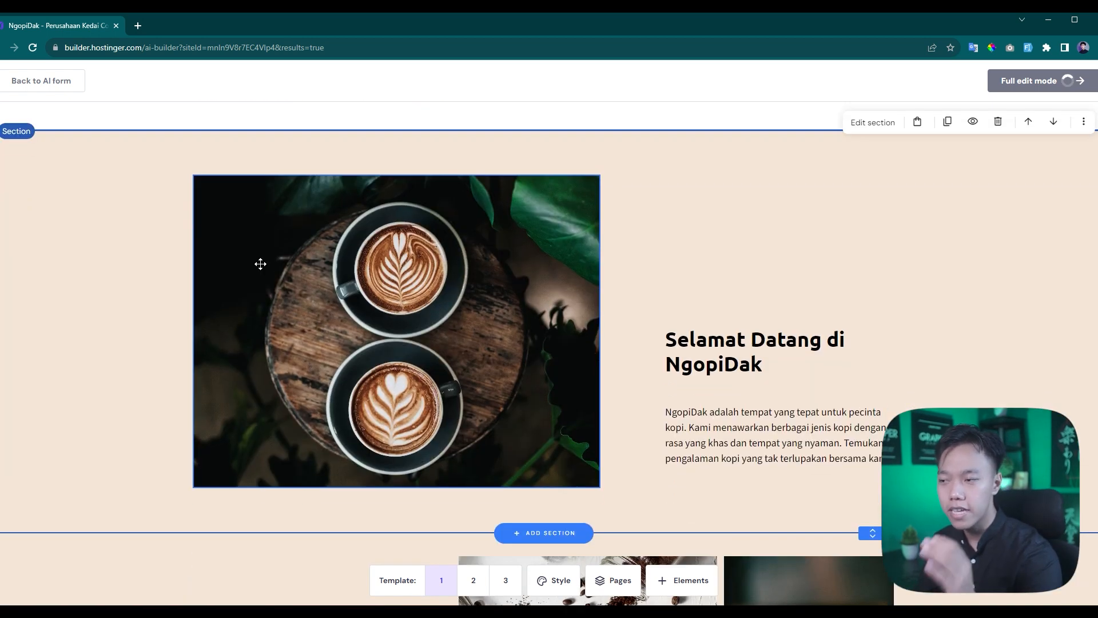
pyautogui.scroll(8, 295, 395)
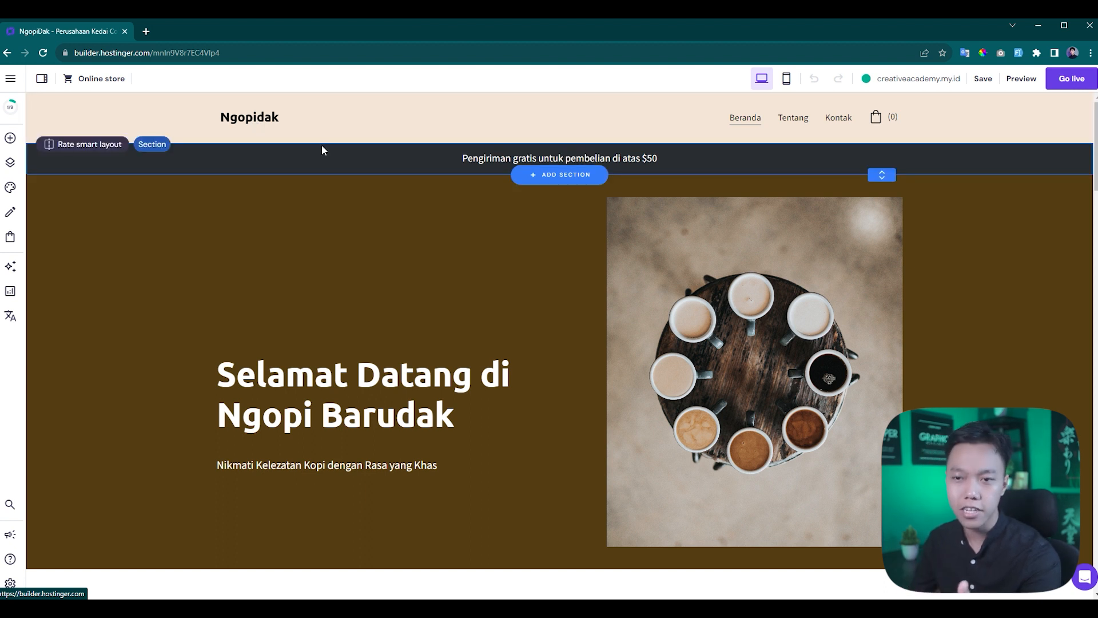
# Step: Launch the AI Logo Maker and open the bold Ngopidak logo with the small steaming cup for editing
pyautogui.click(12, 271)
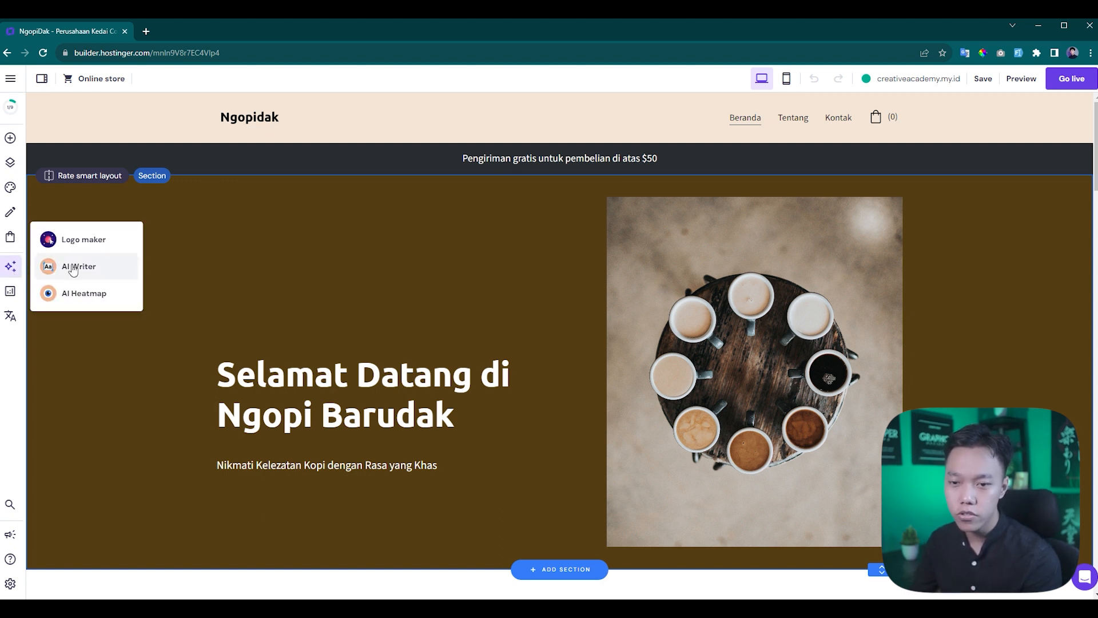
pyautogui.click(103, 251)
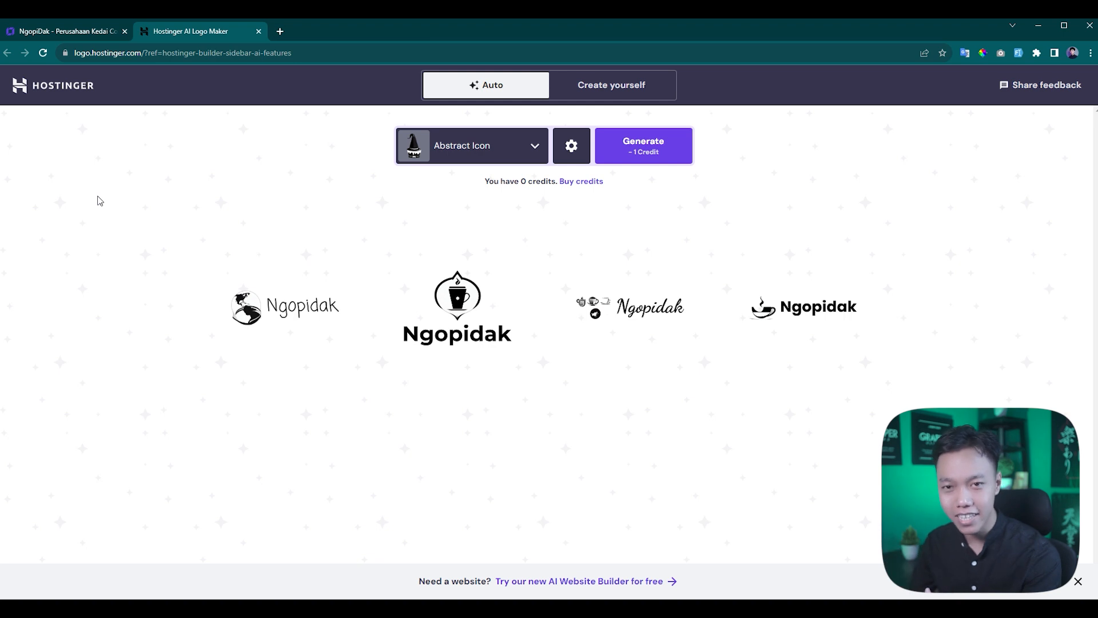
pyautogui.doubleClick(523, 182)
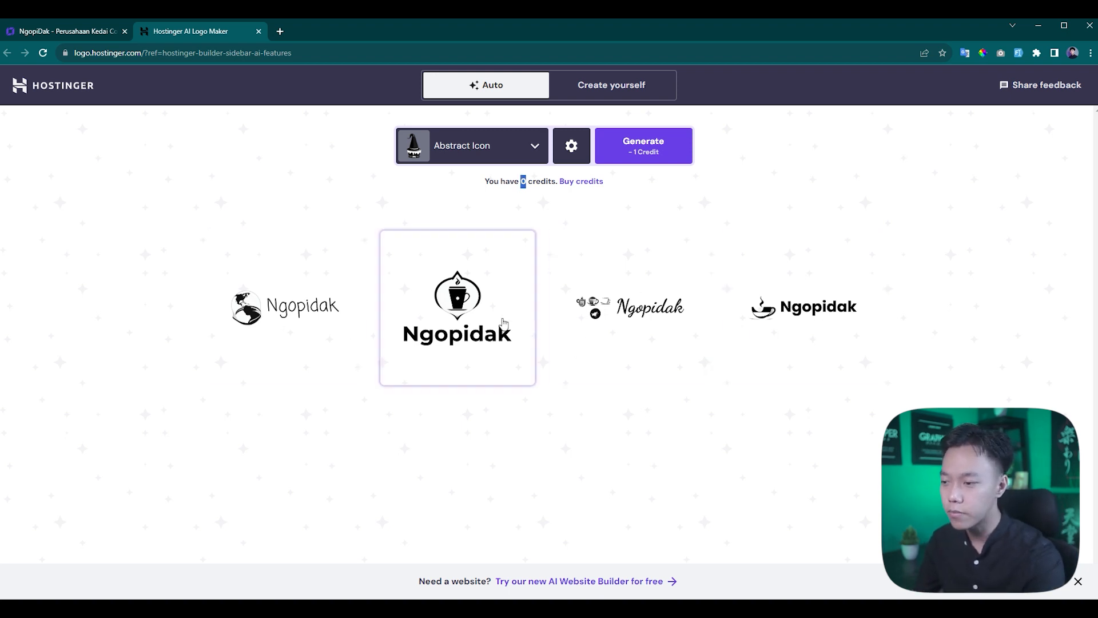
pyautogui.click(801, 313)
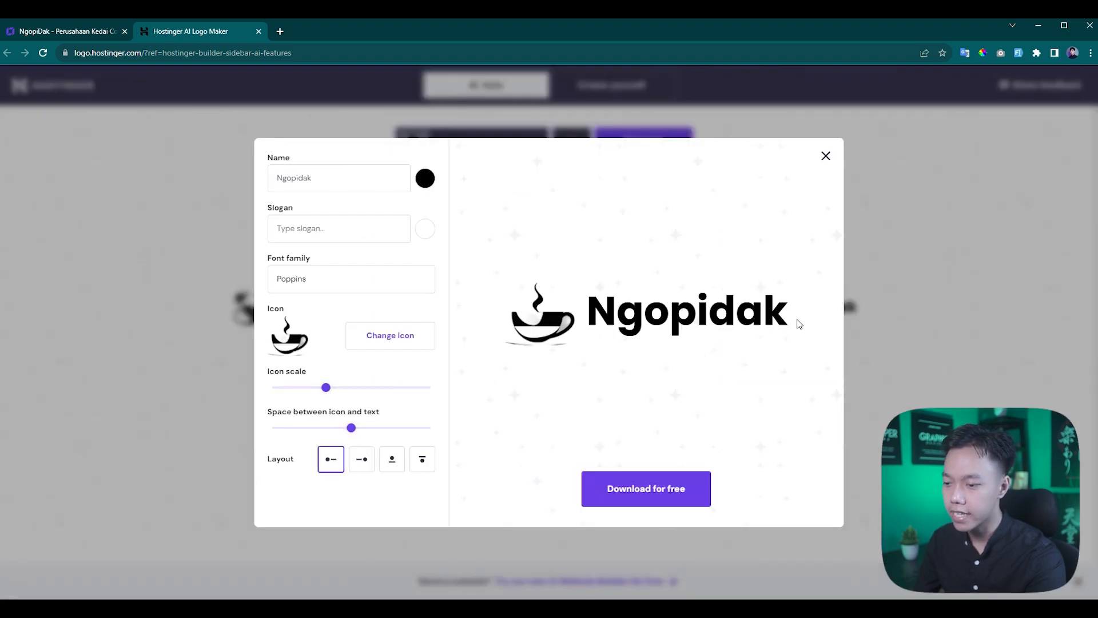
pyautogui.click(426, 180)
pyautogui.moveTo(462, 246); pyautogui.dragTo(430, 389)
pyautogui.click(668, 468)
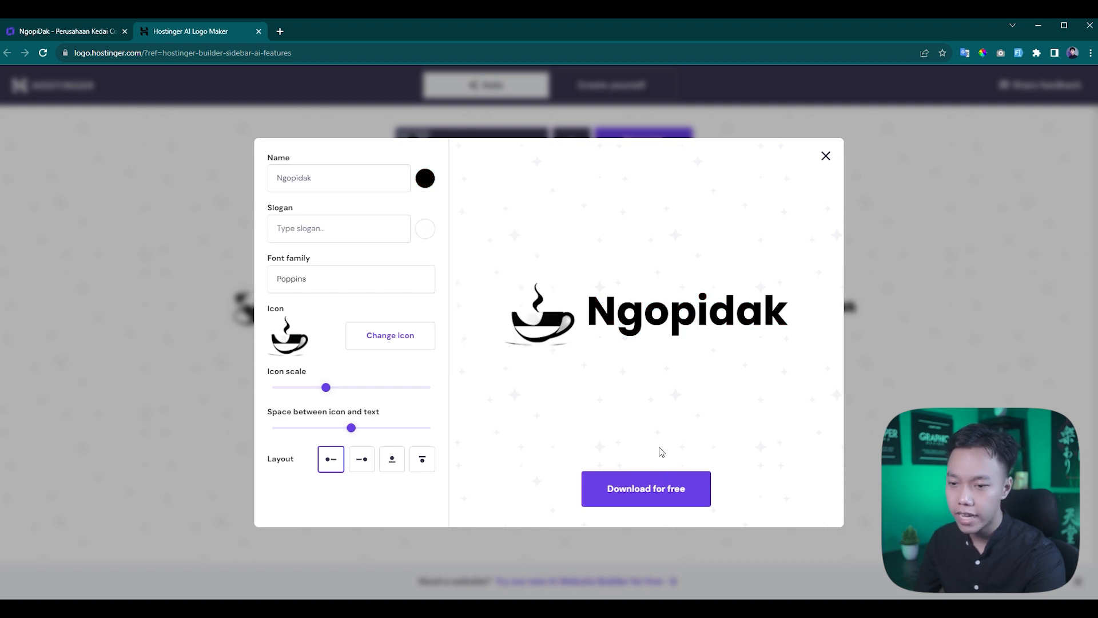
# Step: Try the other icon placements for the logo and return to the layout with the cup before the name
pyautogui.click(361, 460)
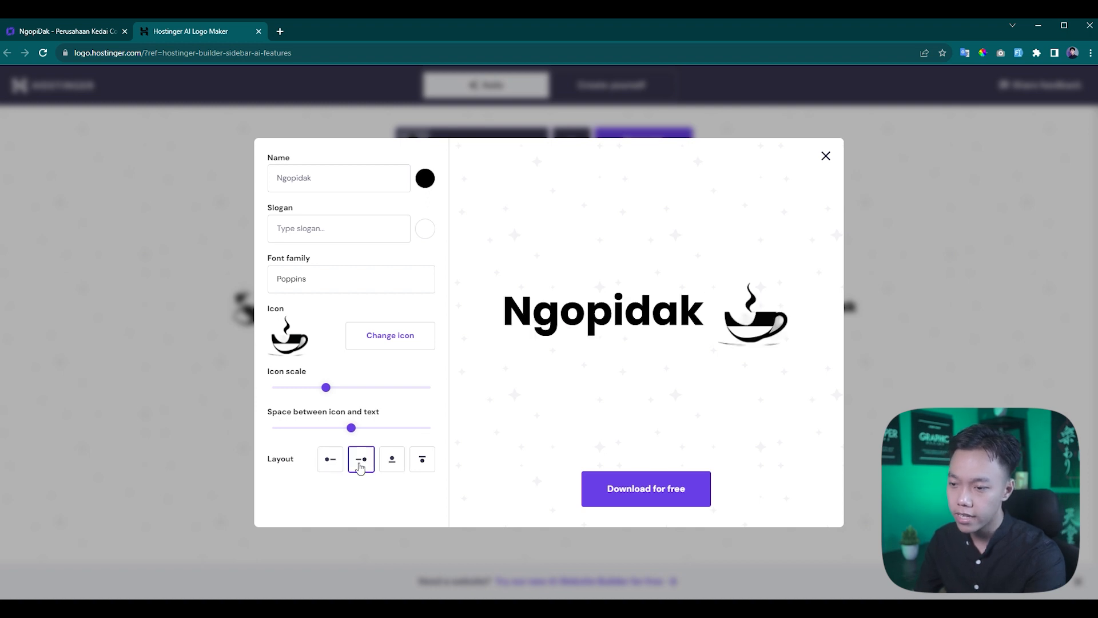
pyautogui.click(392, 460)
pyautogui.click(421, 468)
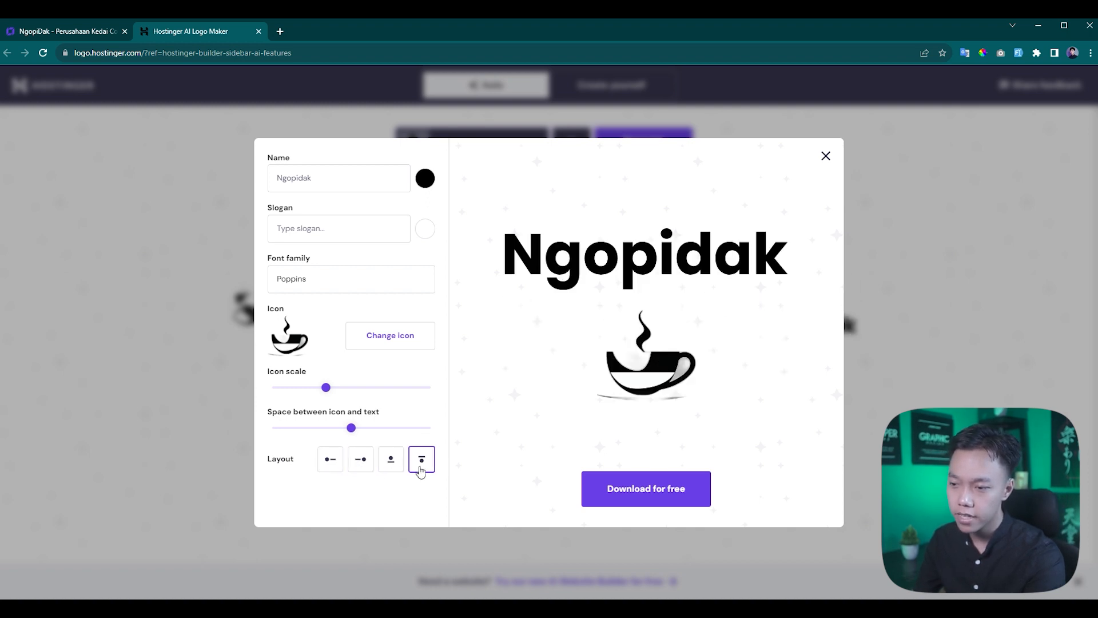
pyautogui.click(331, 466)
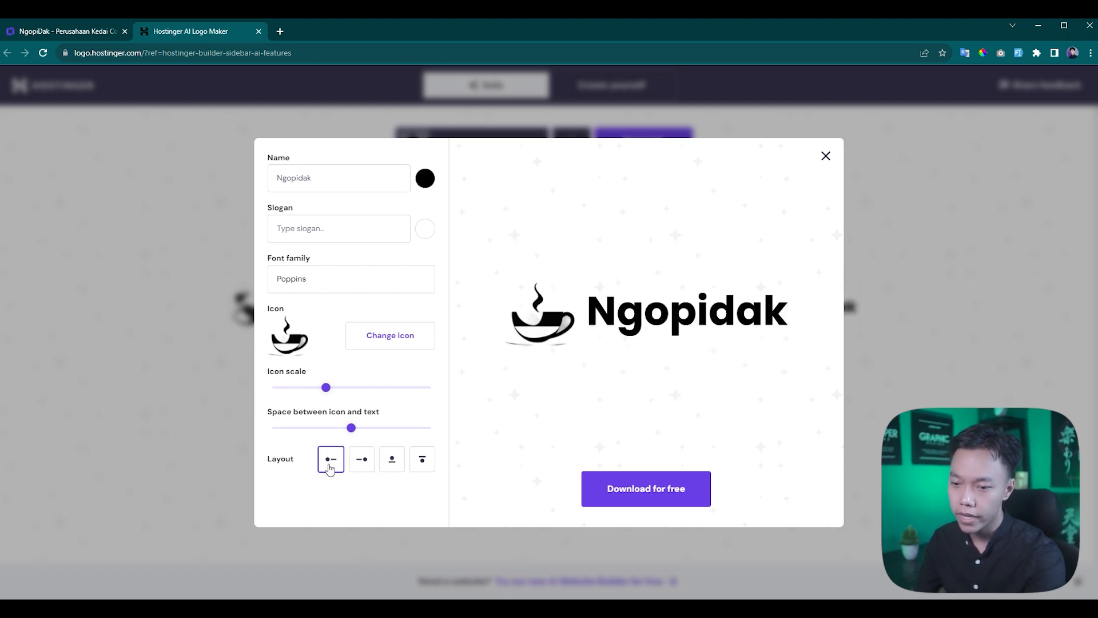
# Step: Download the logo as "logo (1).png" to the One Touch (D:) drive and close the logo editor
pyautogui.click(642, 489)
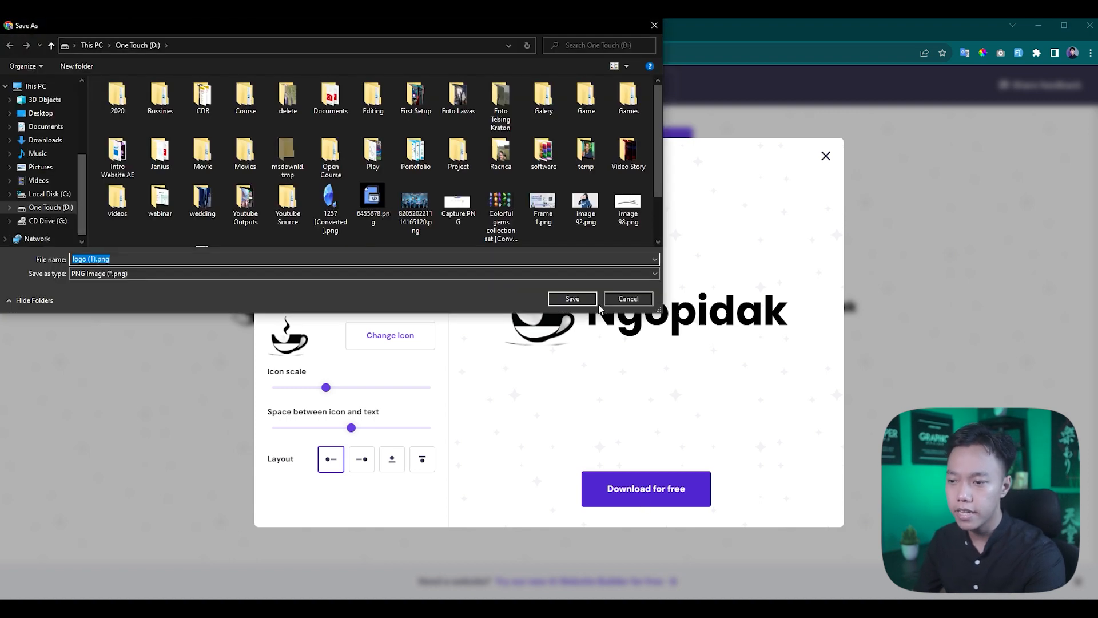
pyautogui.click(592, 301)
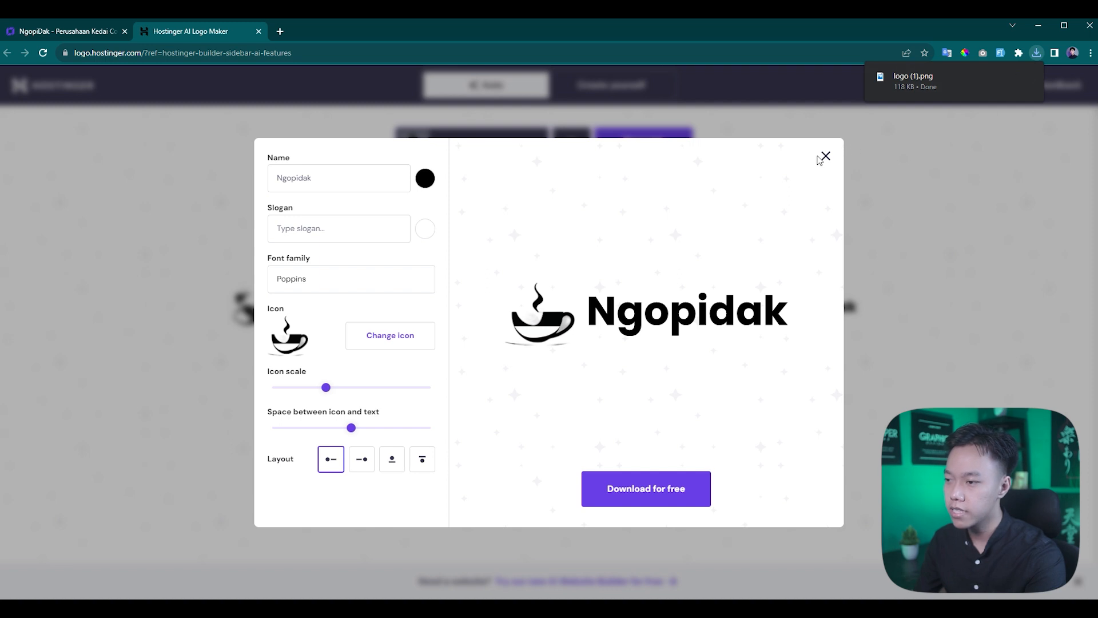
pyautogui.click(830, 158)
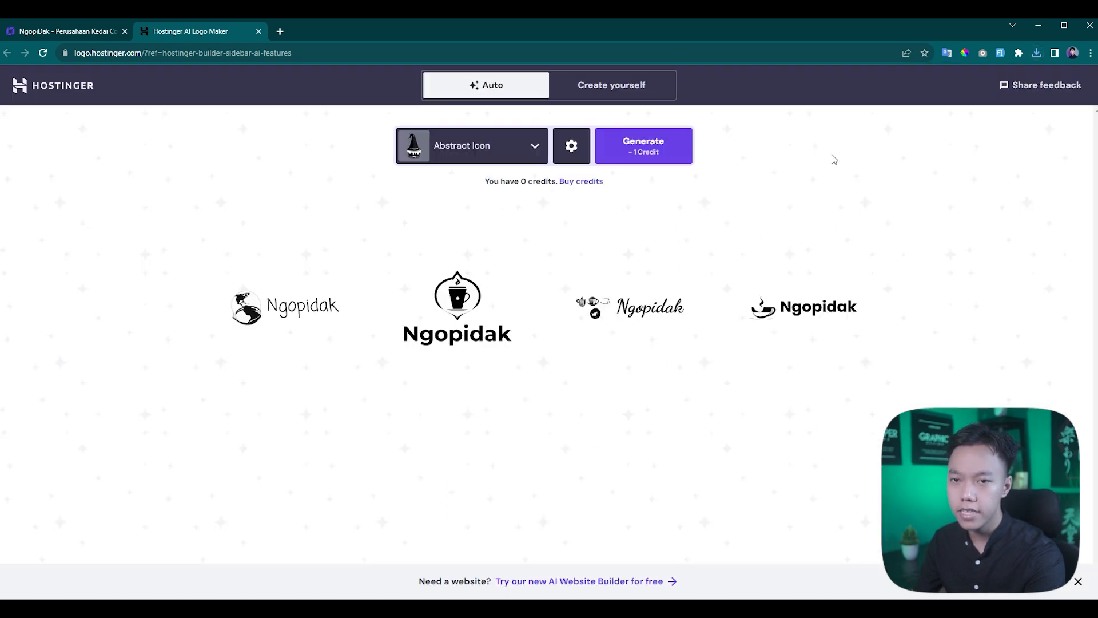
# Step: Return to the website builder and open the media library to replace the header logo image
pyautogui.click(77, 32)
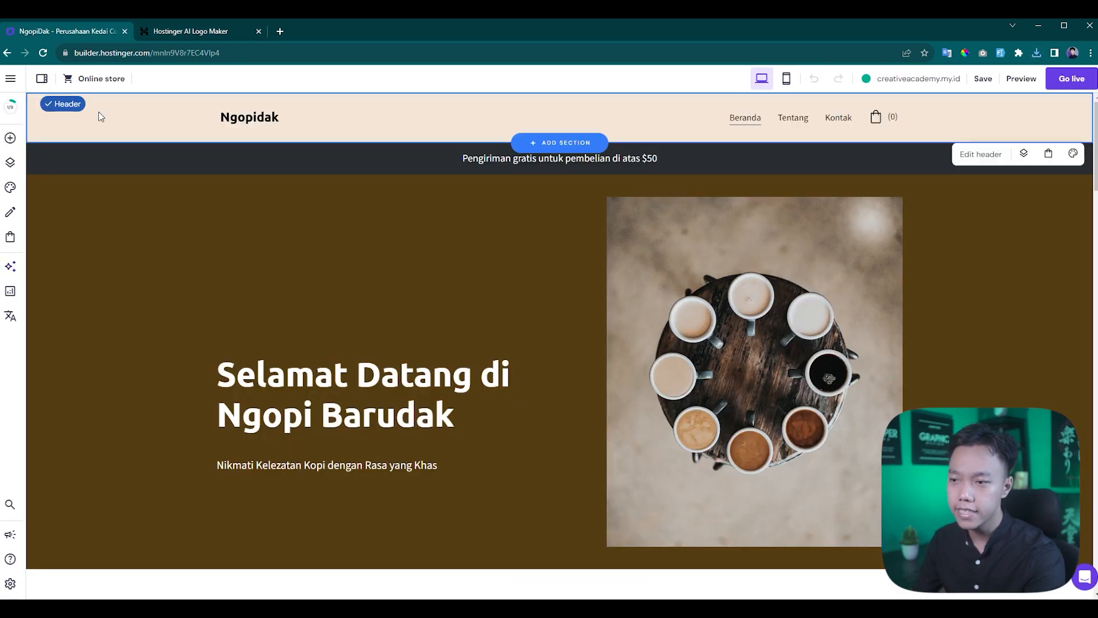
pyautogui.click(979, 154)
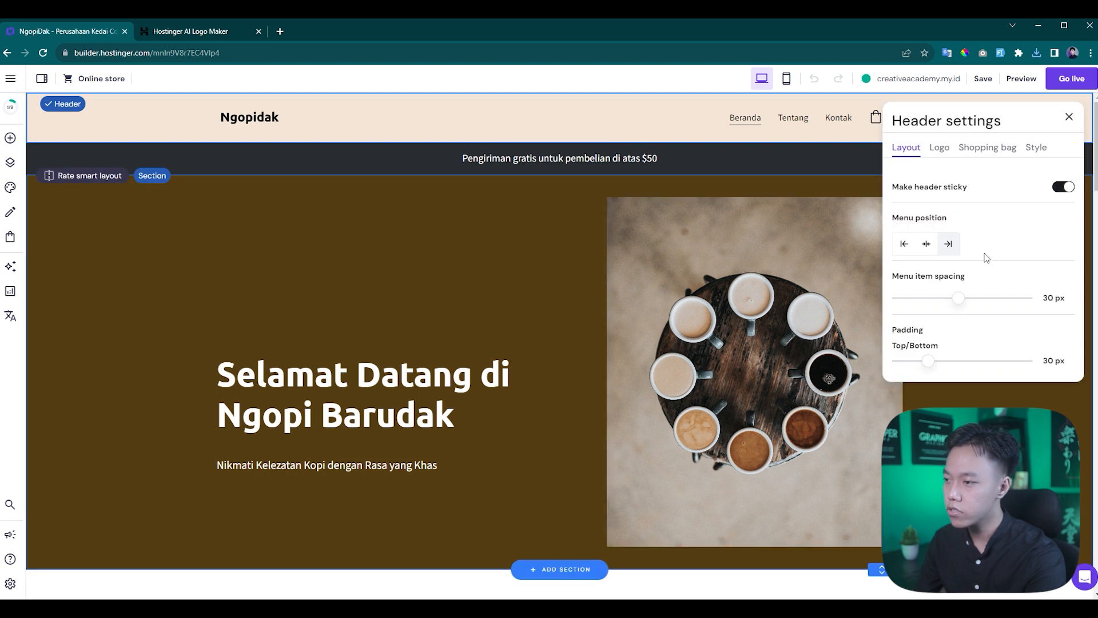
pyautogui.click(940, 149)
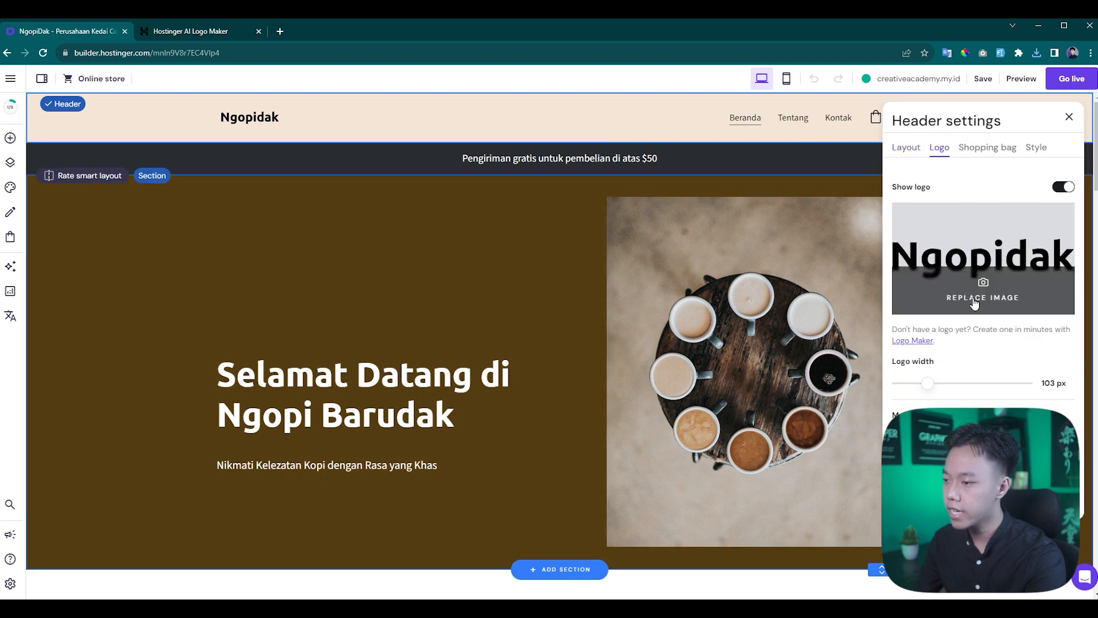
pyautogui.click(975, 304)
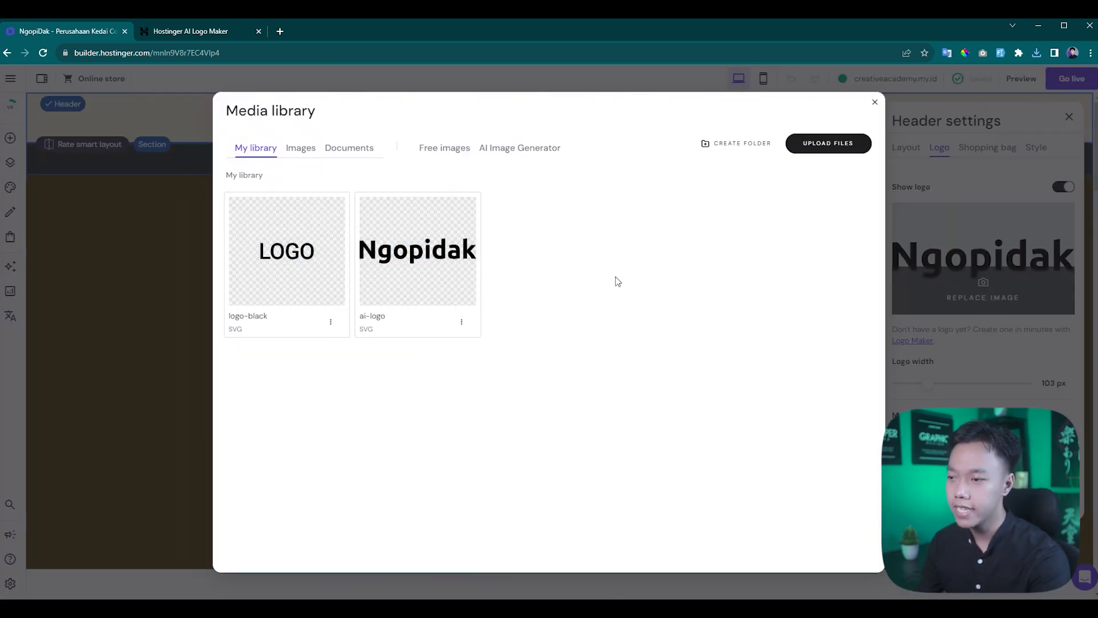
# Step: Upload logo.png from the One Touch (D:) drive to the media library
pyautogui.click(849, 151)
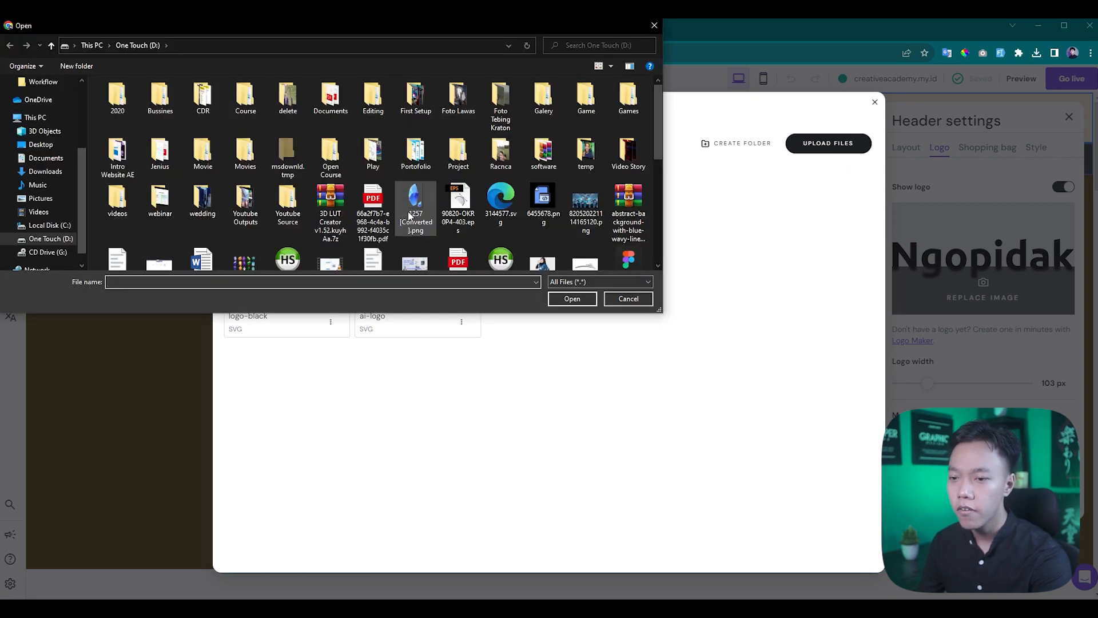
pyautogui.scroll(-10, 408, 215)
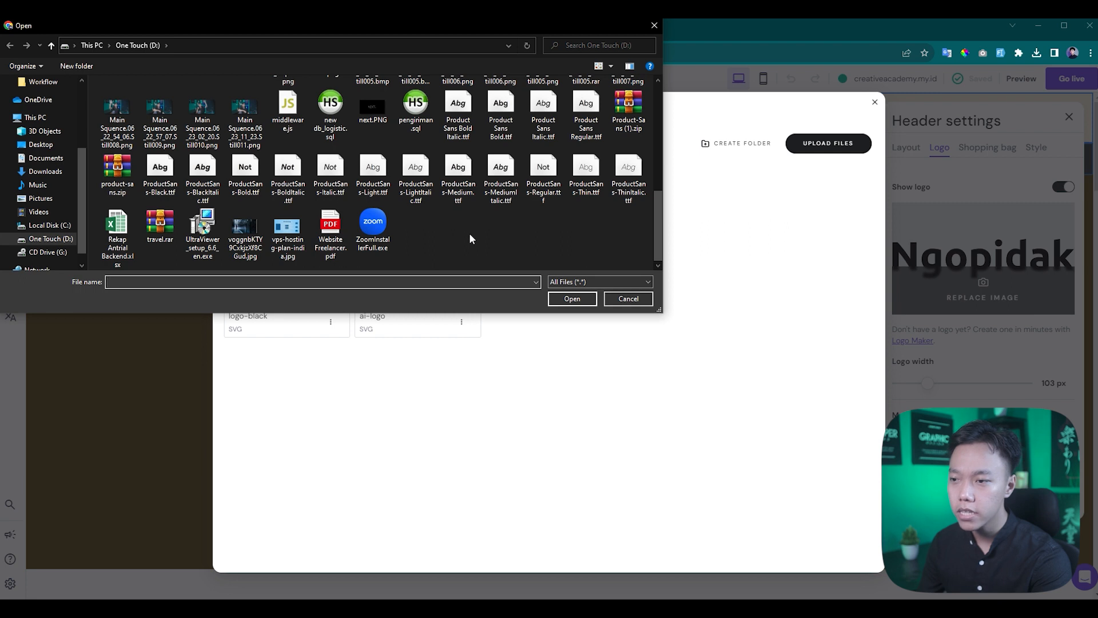
pyautogui.scroll(5, 470, 236)
pyautogui.scroll(-6, 471, 235)
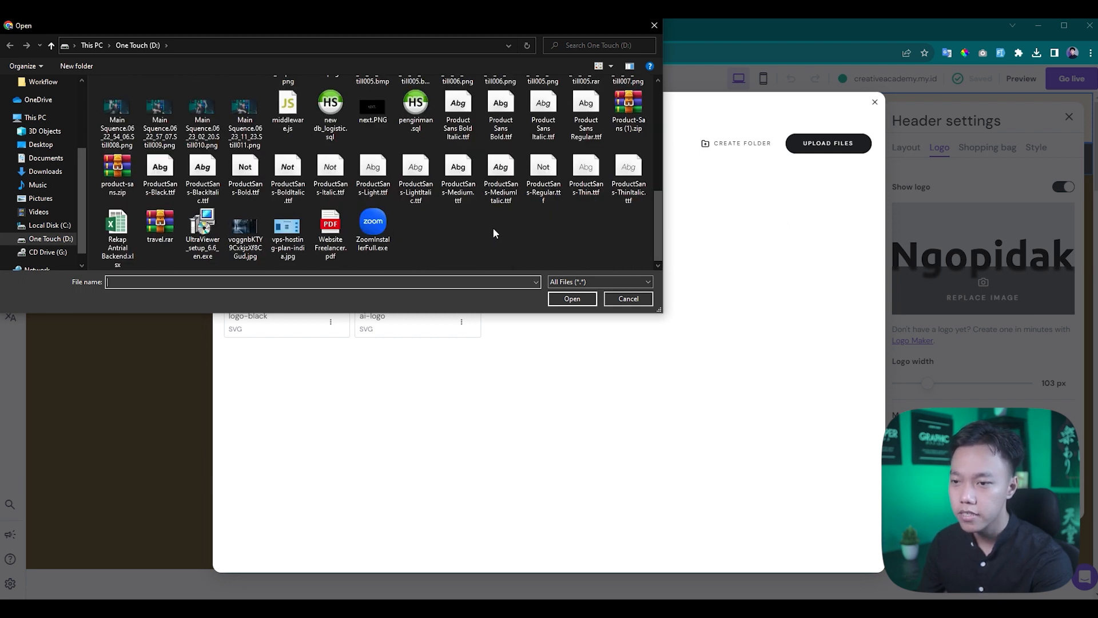
pyautogui.scroll(2, 493, 230)
pyautogui.click(245, 166)
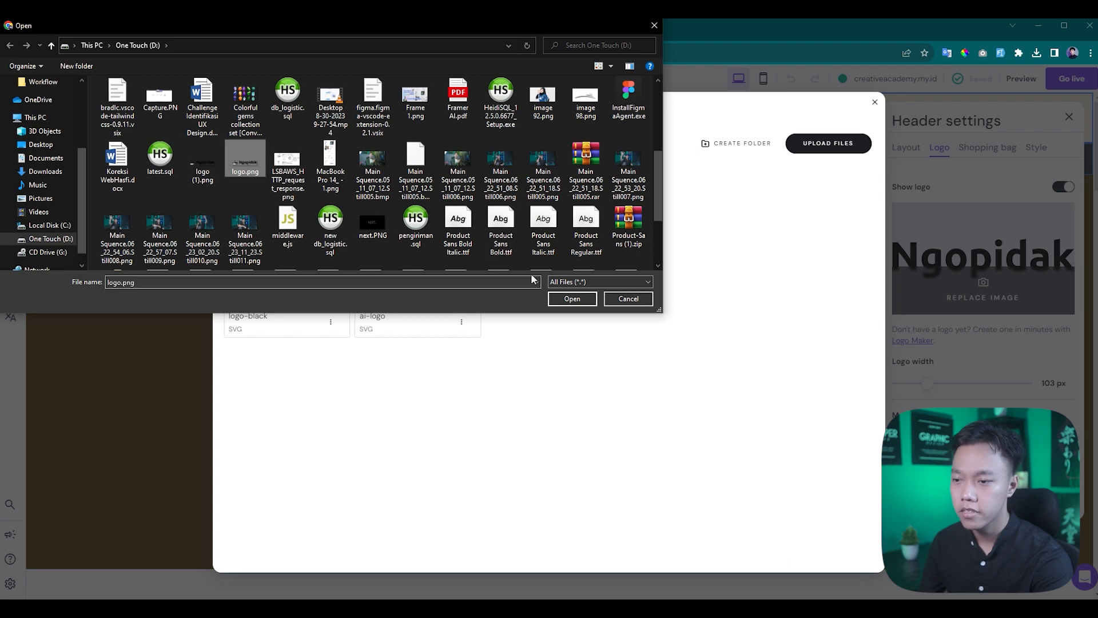
pyautogui.click(572, 299)
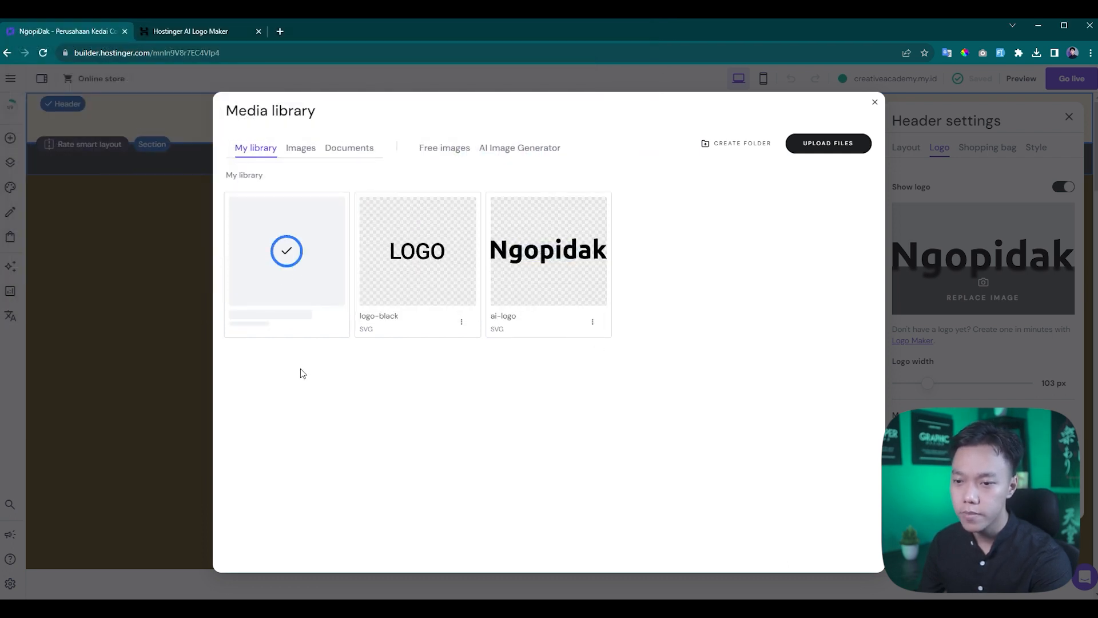
# Step: Use the uploaded cup logo as the header logo and set its width to 140 px
pyautogui.moveTo(290, 268)
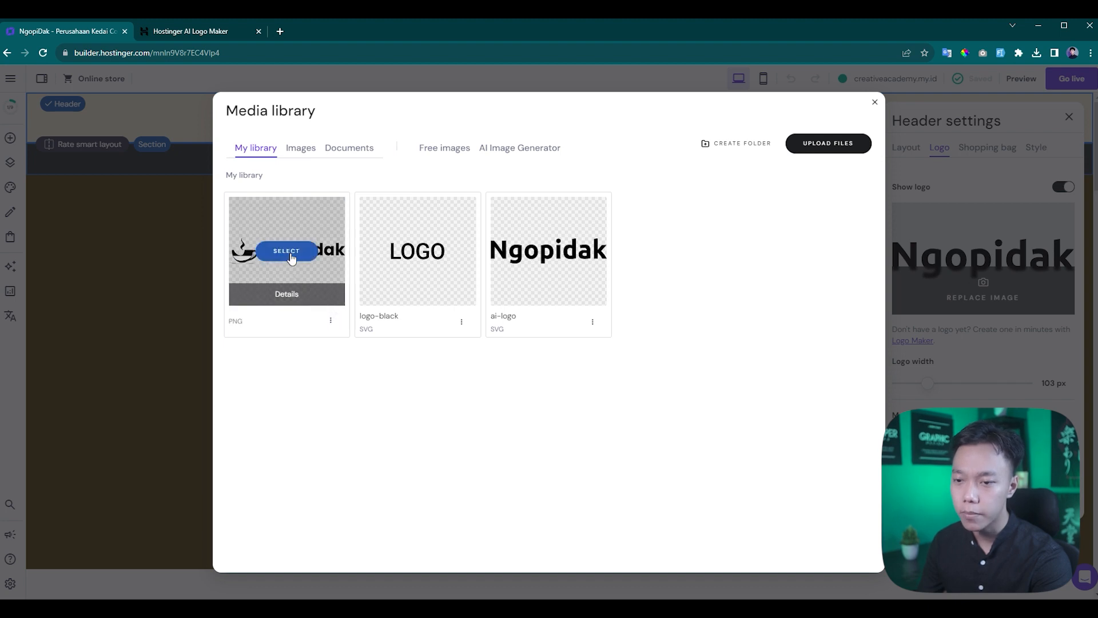
pyautogui.click(292, 255)
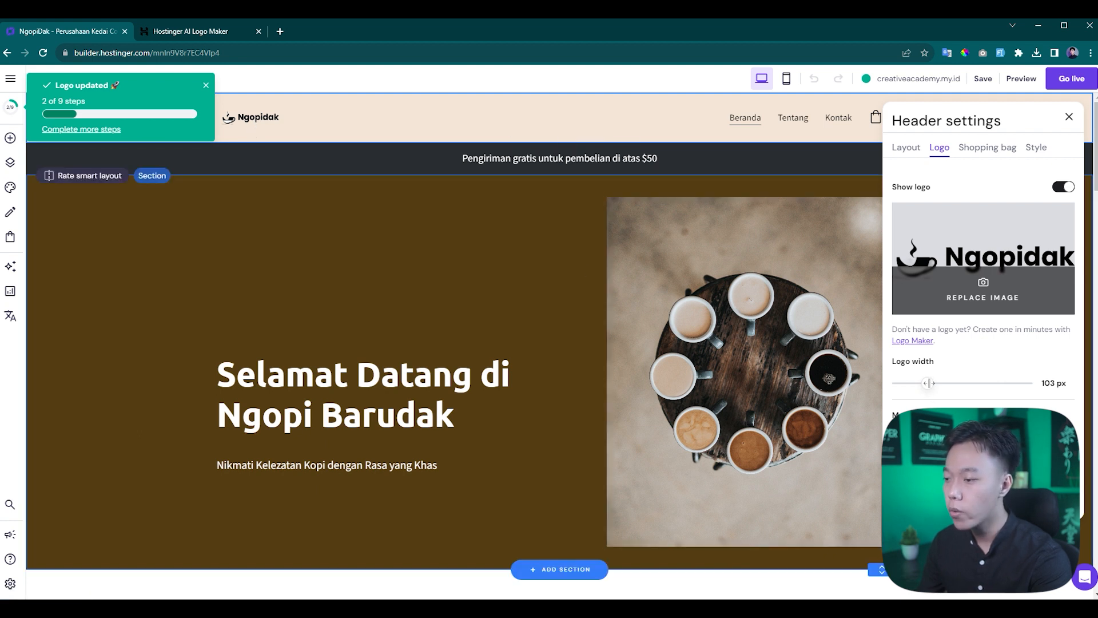
pyautogui.moveTo(929, 384); pyautogui.dragTo(943, 386)
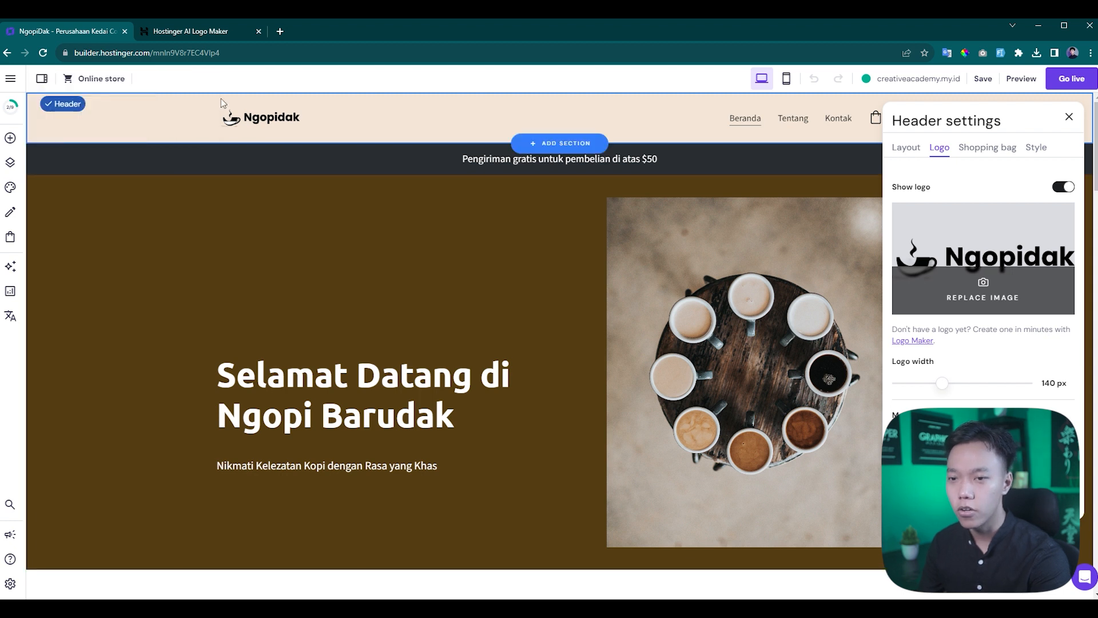
# Step: Close the header settings, look over the Kopi Aceh Gayo product page, and return to the Beranda page
pyautogui.click(1069, 117)
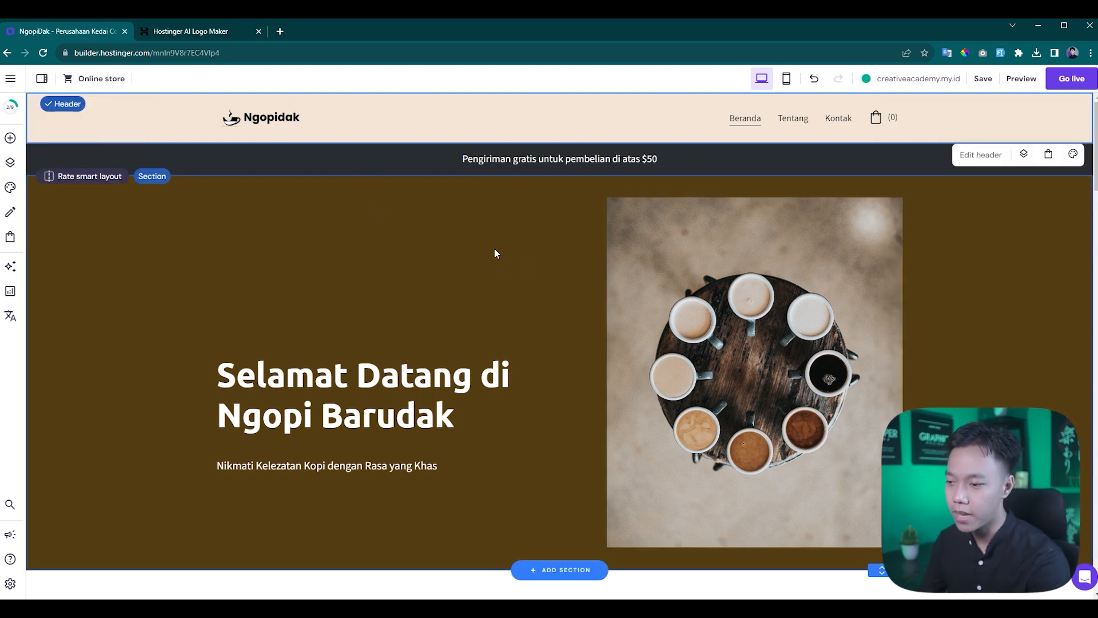
pyautogui.scroll(-4, 584, 332)
pyautogui.scroll(-5, 584, 331)
pyautogui.scroll(2, 284, 277)
pyautogui.click(311, 289)
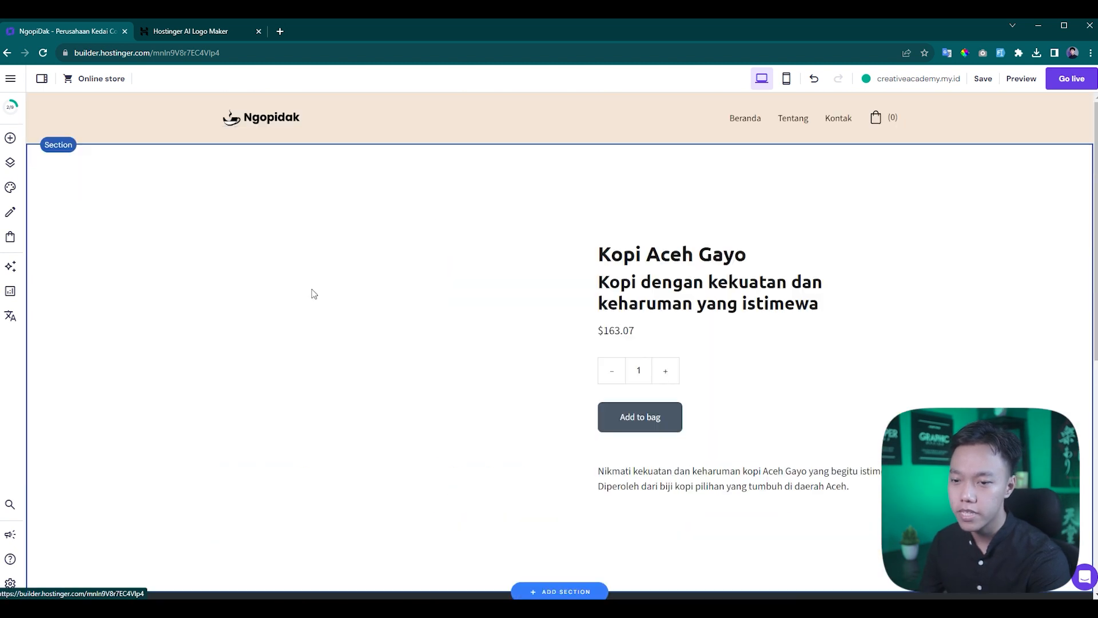
pyautogui.scroll(-2, 373, 245)
pyautogui.scroll(2, 372, 246)
pyautogui.click(747, 119)
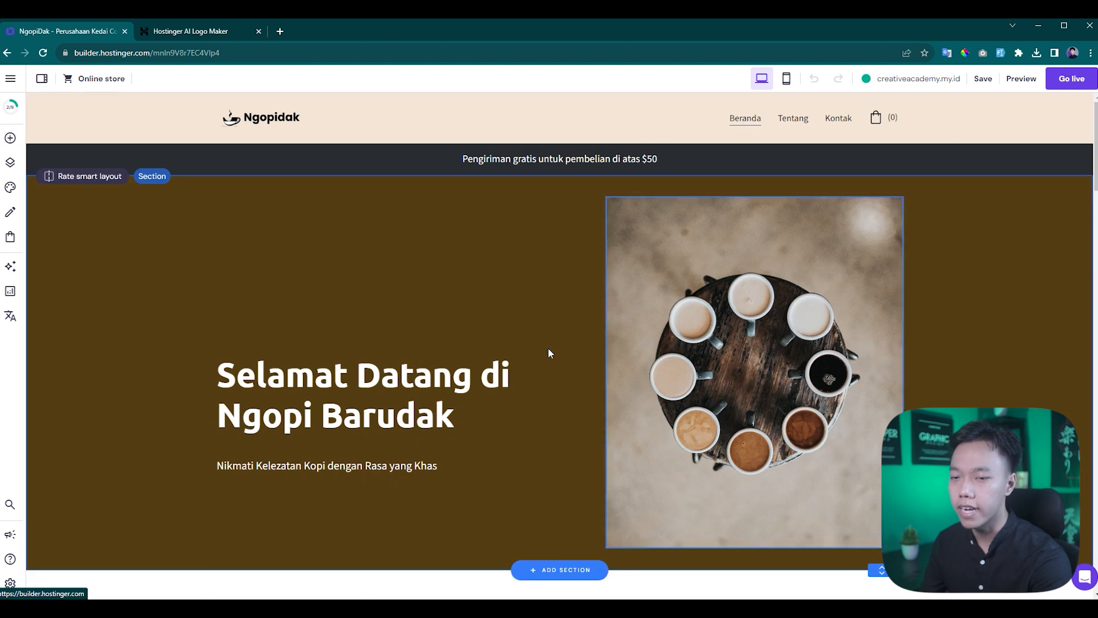
# Step: In the Kopi Aceh Gayo product section, place the gallery thumbnails beside the image and try centred text before setting the alignment to Left
pyautogui.scroll(-5, 361, 349)
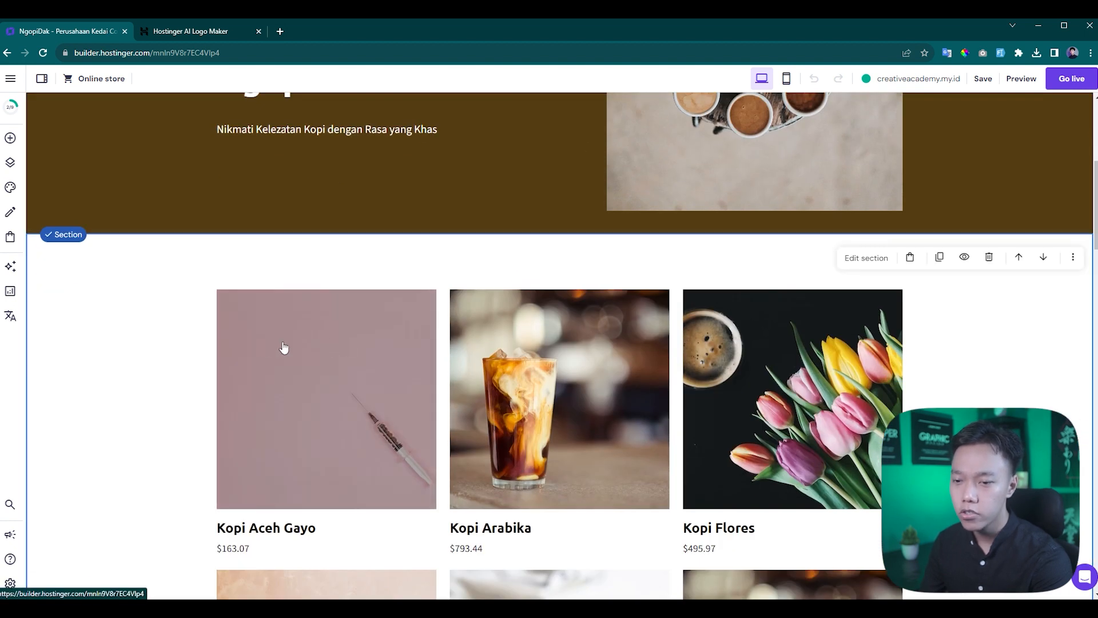
pyautogui.click(264, 346)
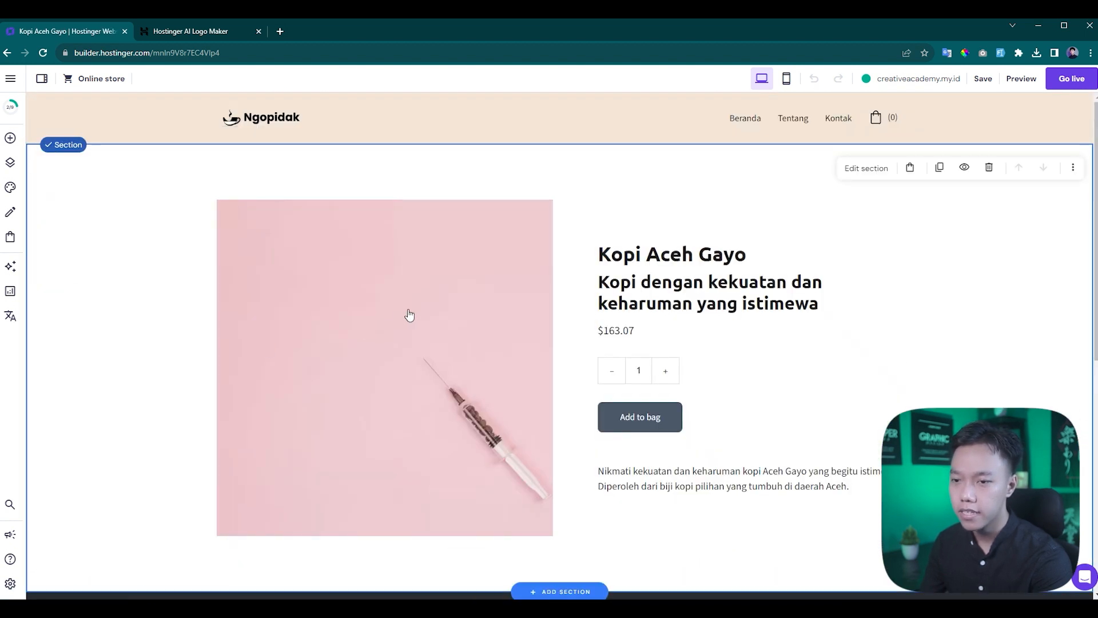
pyautogui.click(864, 166)
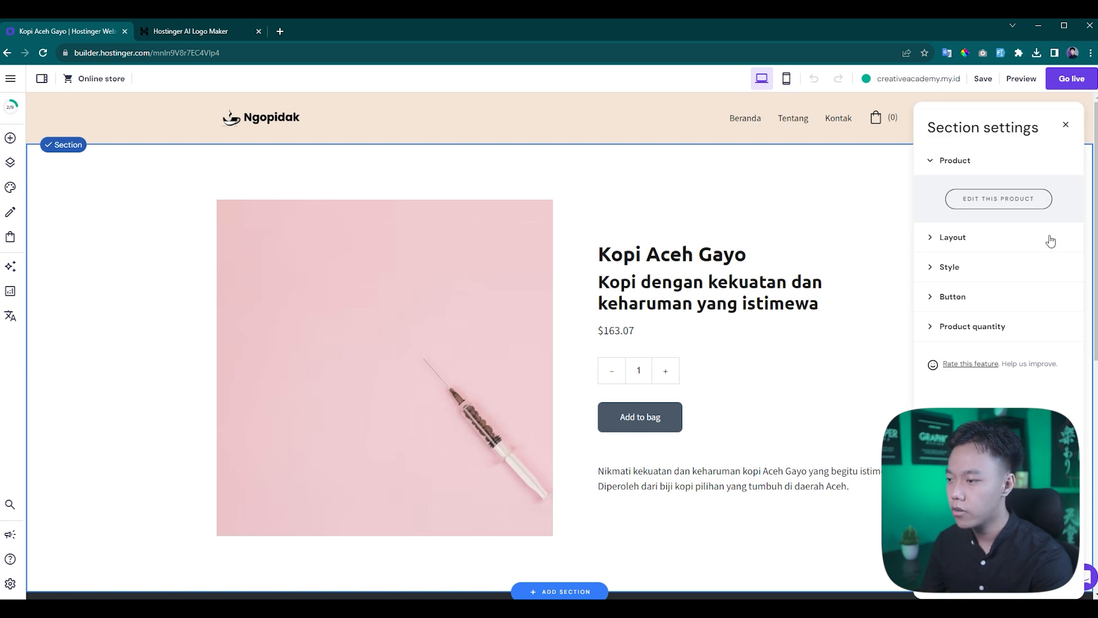
pyautogui.click(964, 245)
pyautogui.click(958, 246)
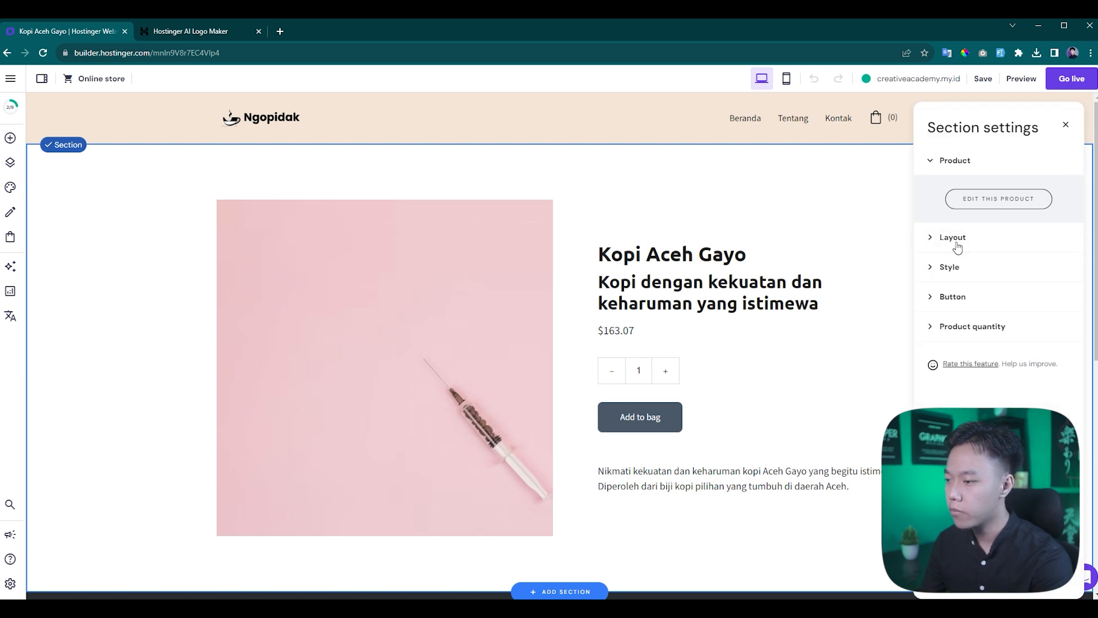
pyautogui.click(972, 238)
pyautogui.click(1005, 305)
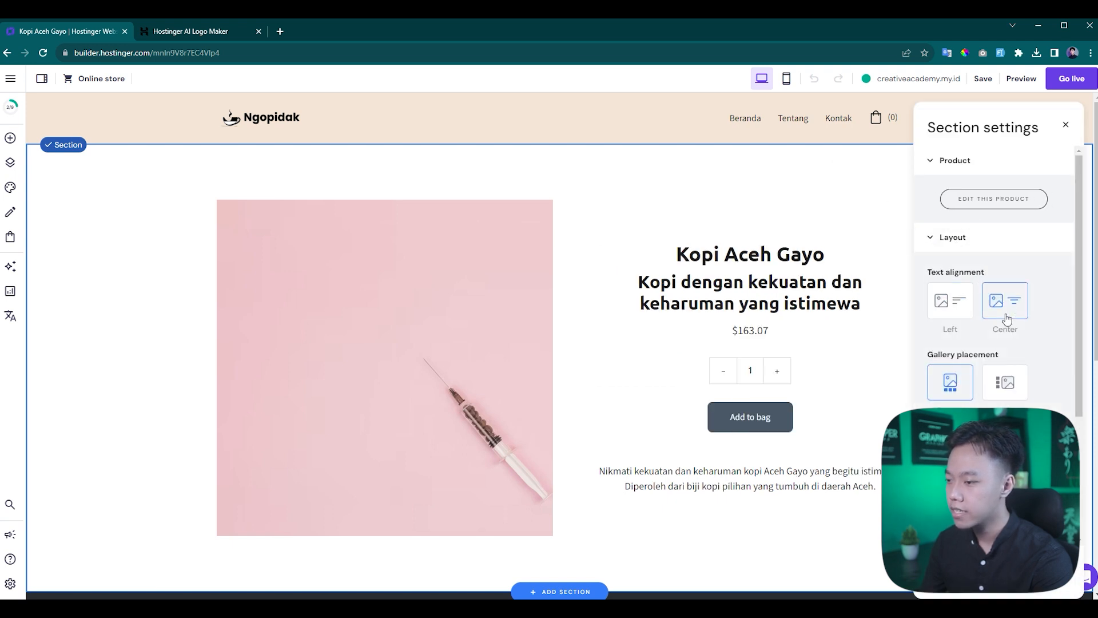
pyautogui.click(999, 394)
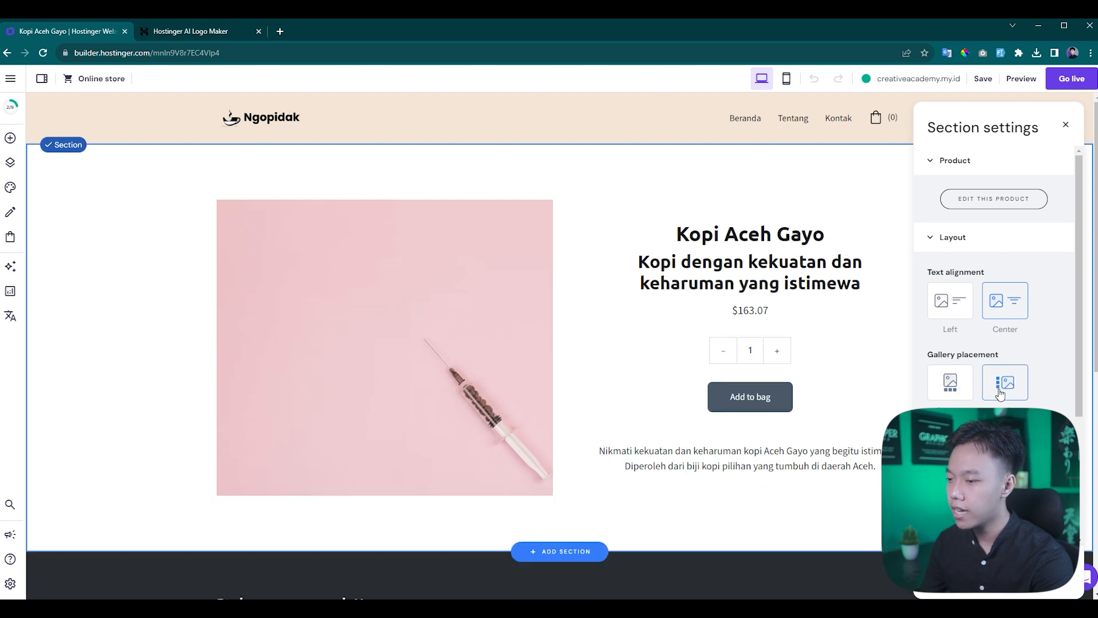
pyautogui.click(968, 317)
pyautogui.click(812, 335)
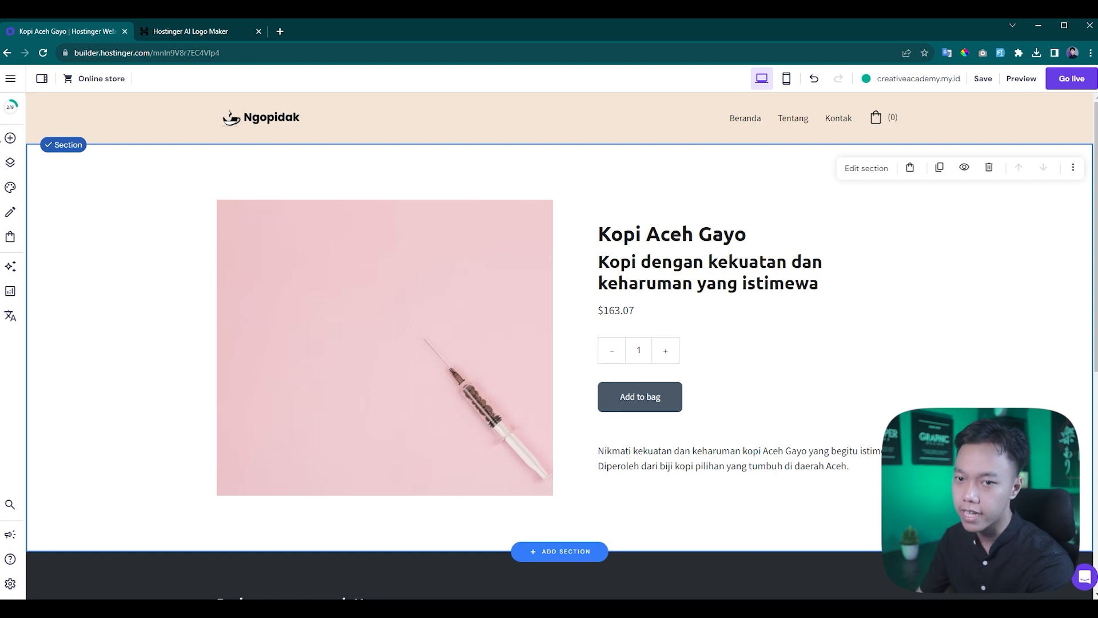
# Step: Add a contact form to the Beranda page, between the Pengiriman and Kebijakan Pengembalian box and the footer
pyautogui.click(745, 117)
pyautogui.scroll(-4, 507, 287)
pyautogui.scroll(-20, 507, 288)
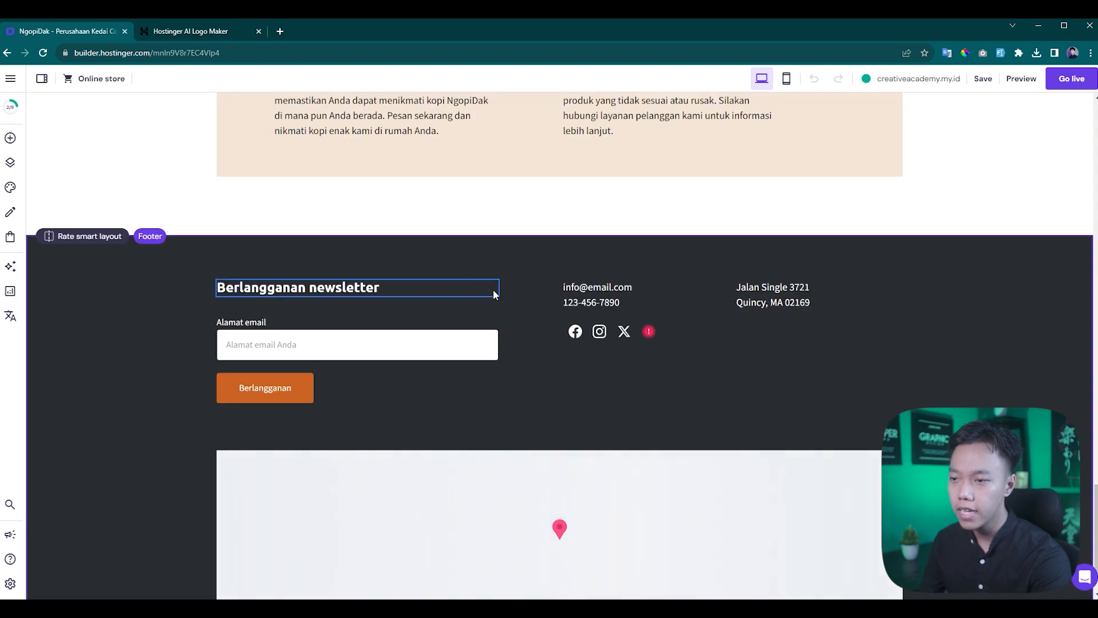
pyautogui.scroll(5, 493, 292)
pyautogui.scroll(-4, 311, 242)
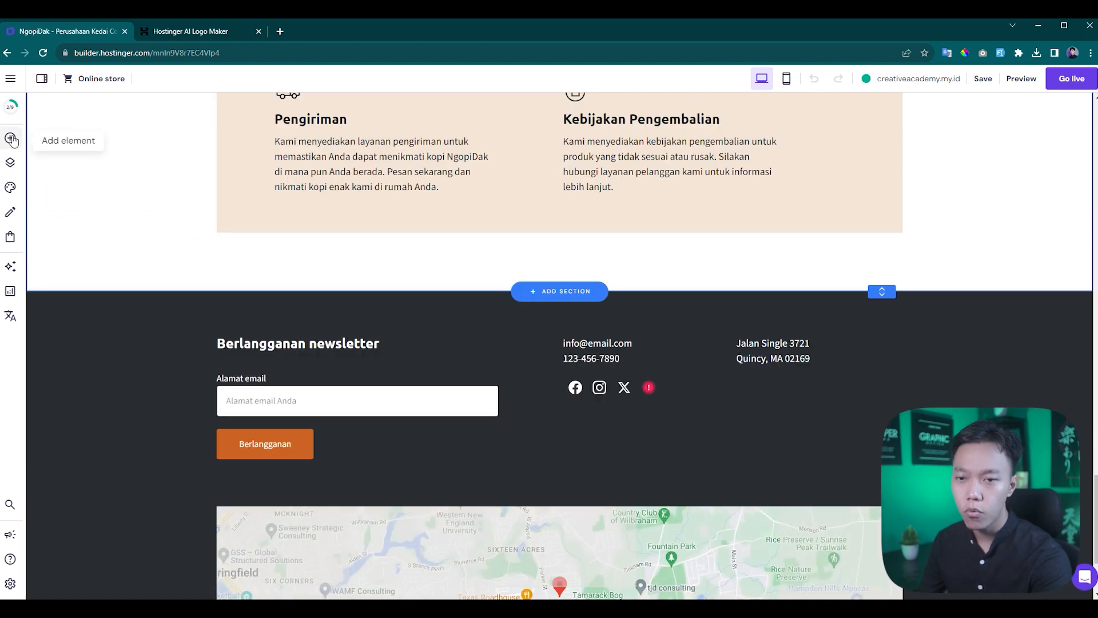
pyautogui.click(10, 138)
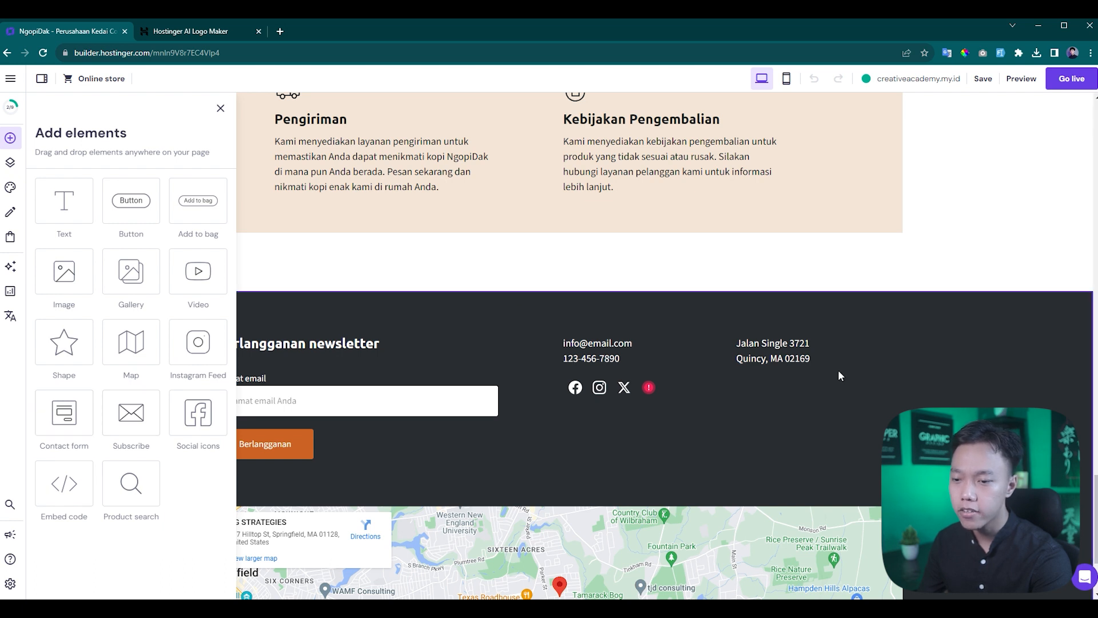
pyautogui.moveTo(63, 413); pyautogui.dragTo(530, 256)
pyautogui.moveTo(622, 375); pyautogui.dragTo(515, 370)
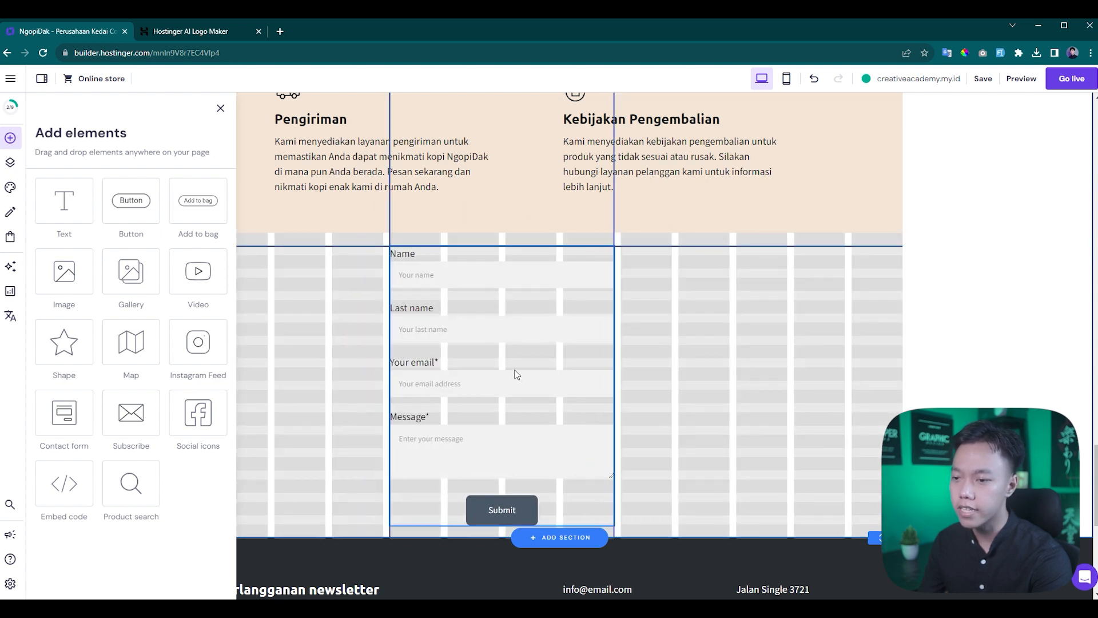
pyautogui.moveTo(595, 376); pyautogui.dragTo(596, 376)
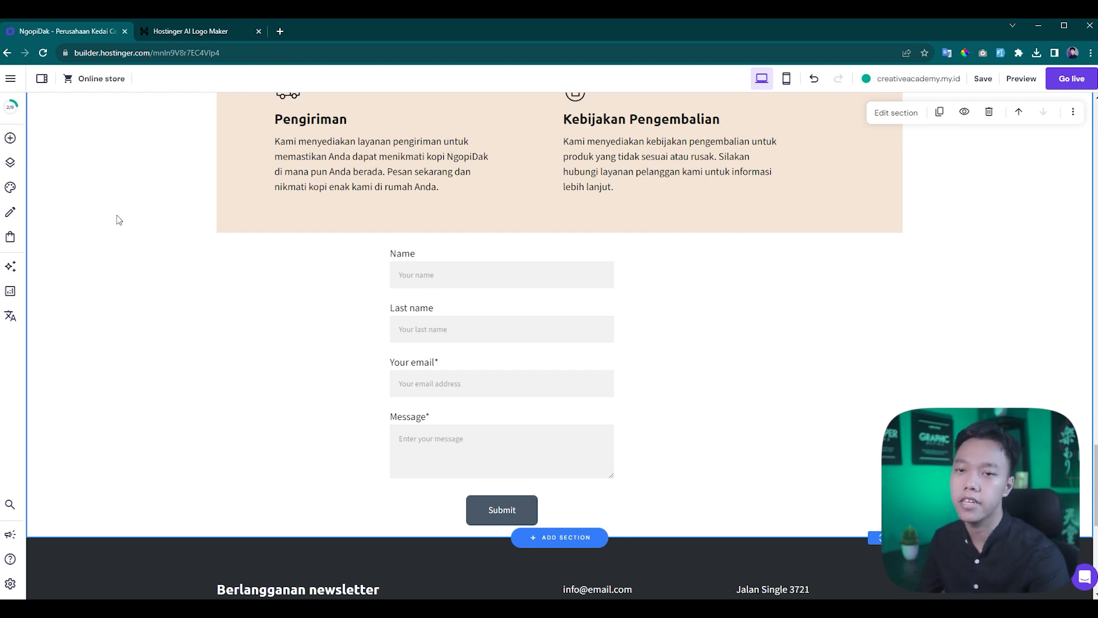
# Step: Review the available page elements and the site's page list, including the Tentang, Kontak and Beranda pages
pyautogui.click(11, 138)
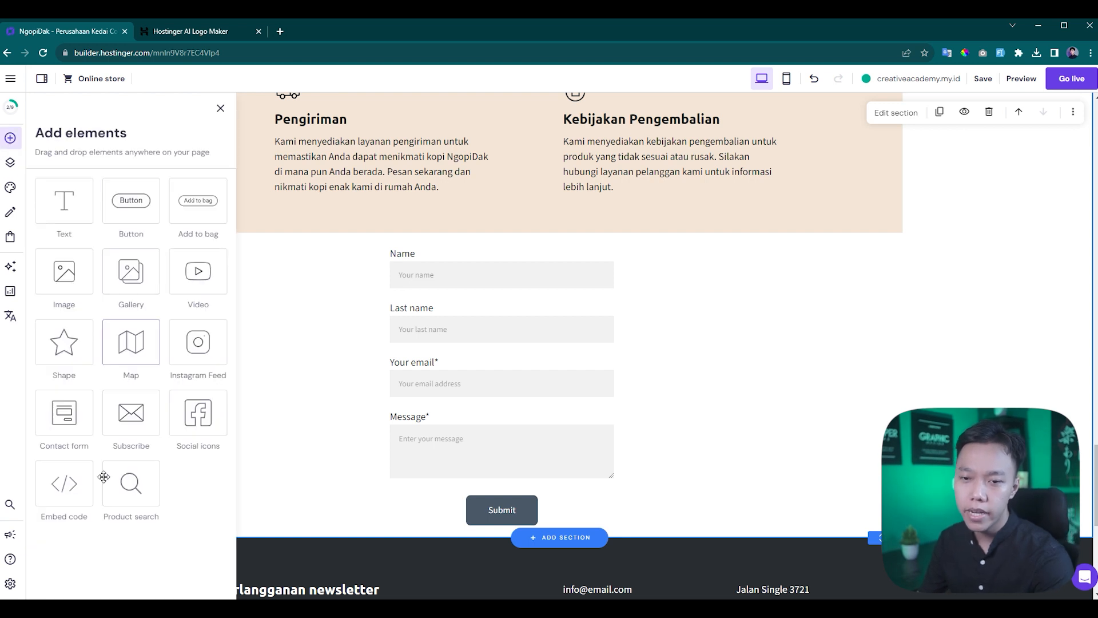
pyautogui.click(10, 139)
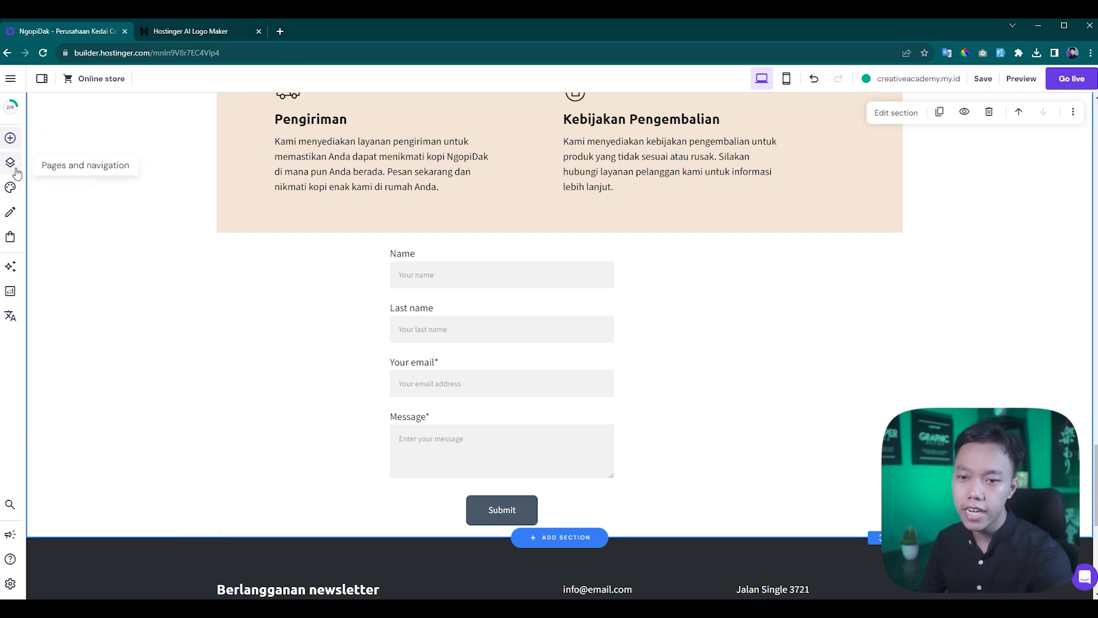
pyautogui.click(11, 163)
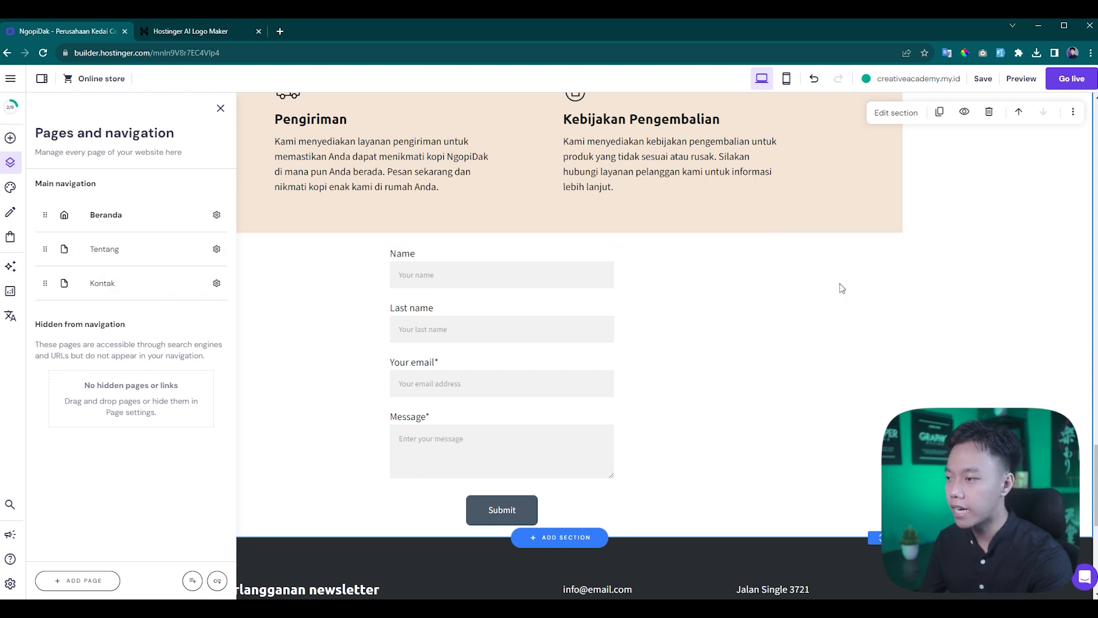
pyautogui.scroll(20, 832, 291)
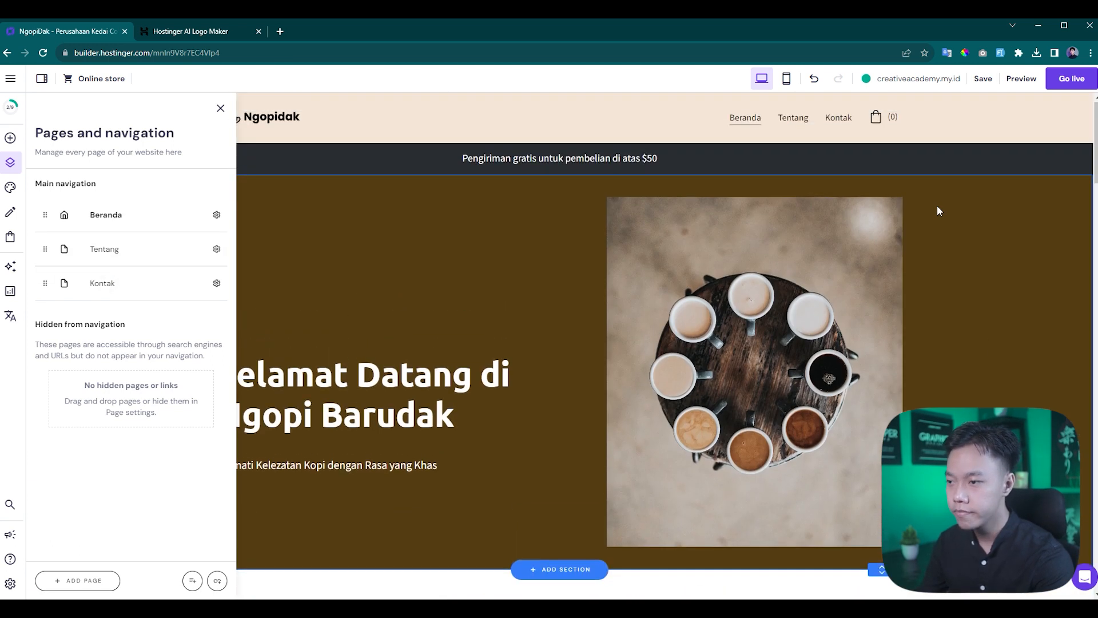
pyautogui.click(790, 121)
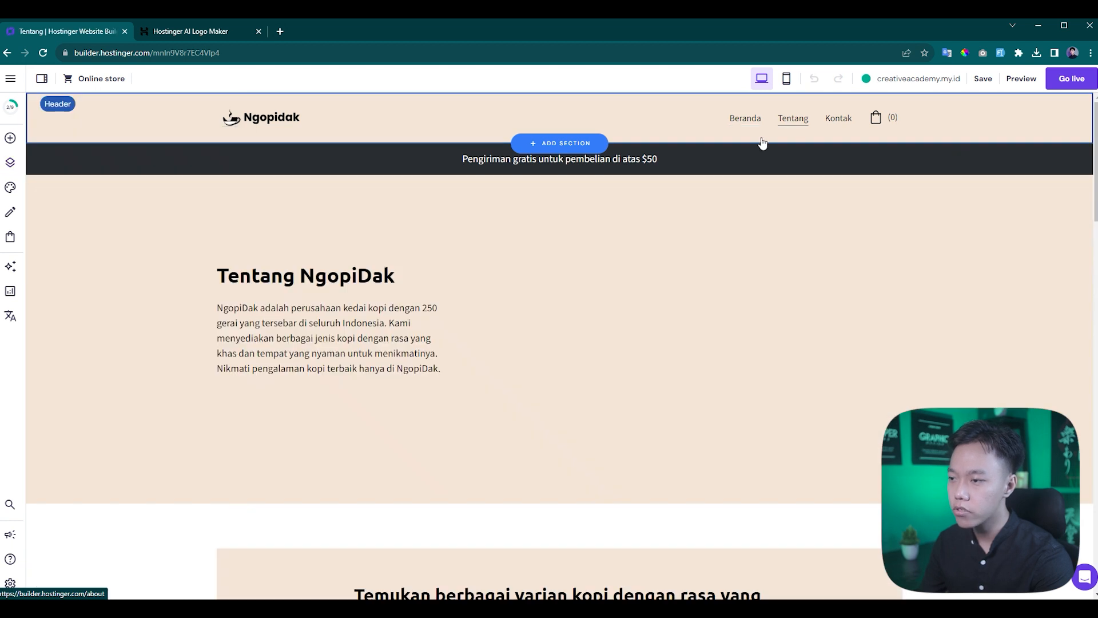
pyautogui.click(840, 119)
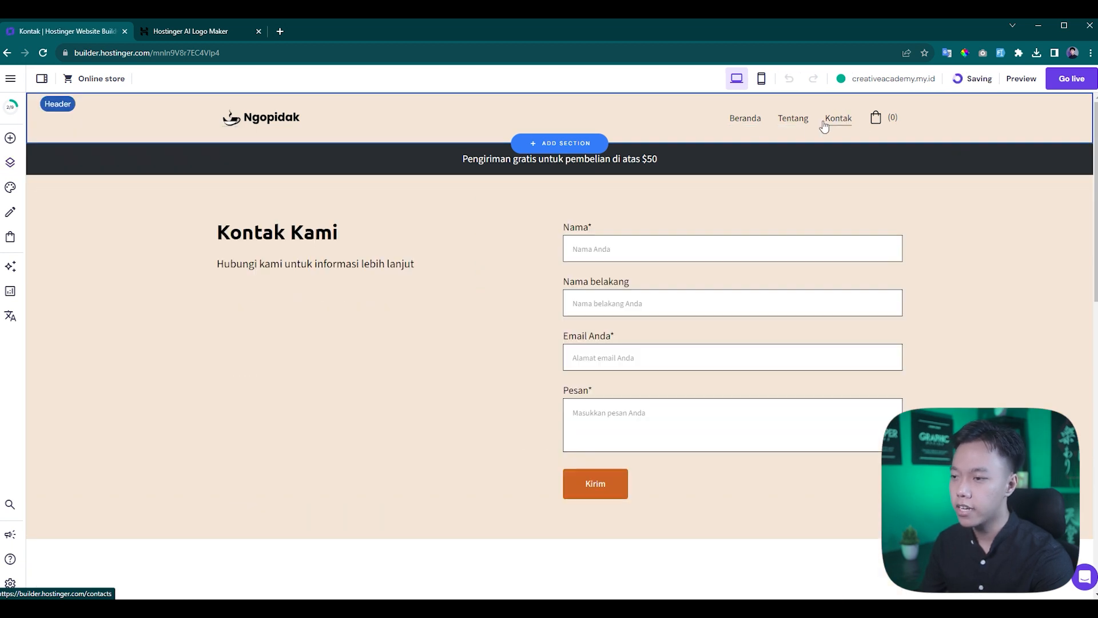
pyautogui.click(747, 119)
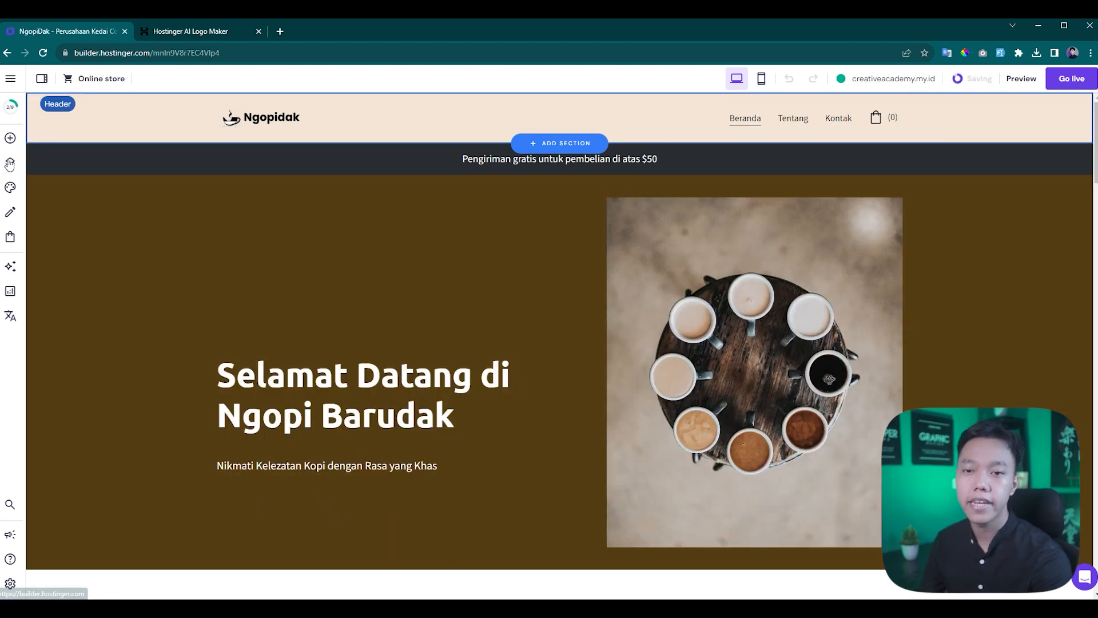
pyautogui.click(10, 164)
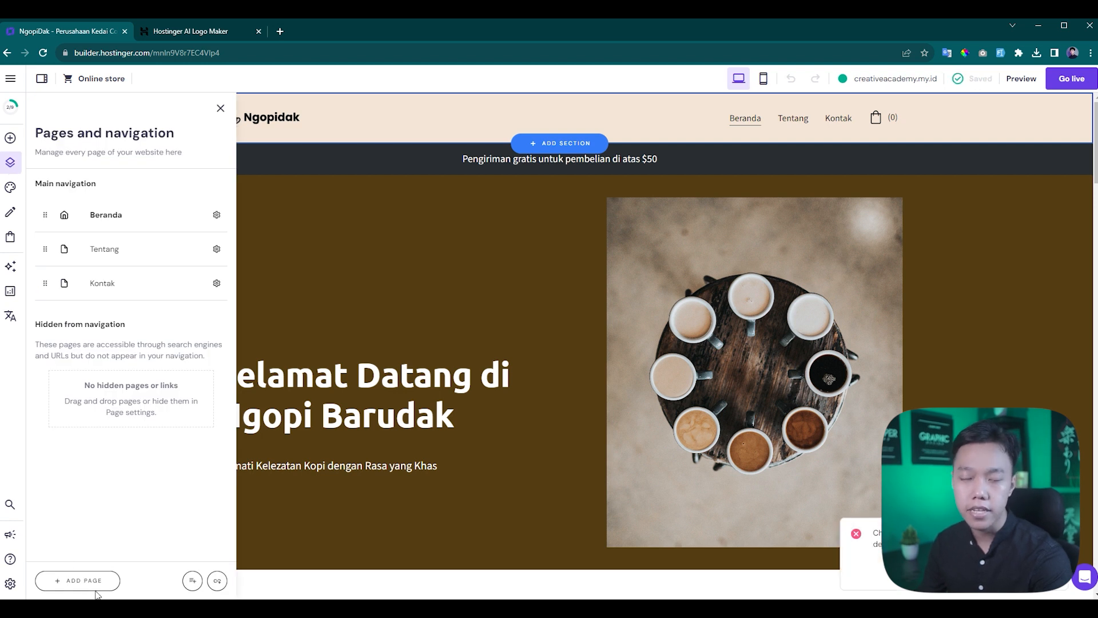
# Step: Try to replace the site-wide colour #495867 in the website styles and check the Beranda page
pyautogui.click(11, 188)
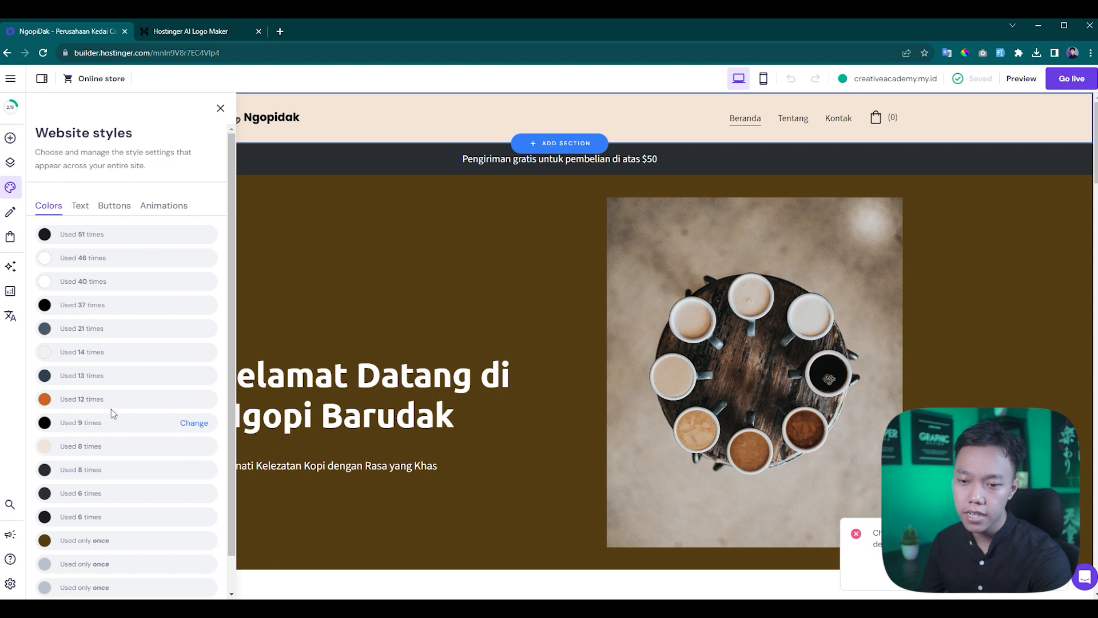
pyautogui.scroll(-2, 106, 409)
pyautogui.scroll(-20, 502, 363)
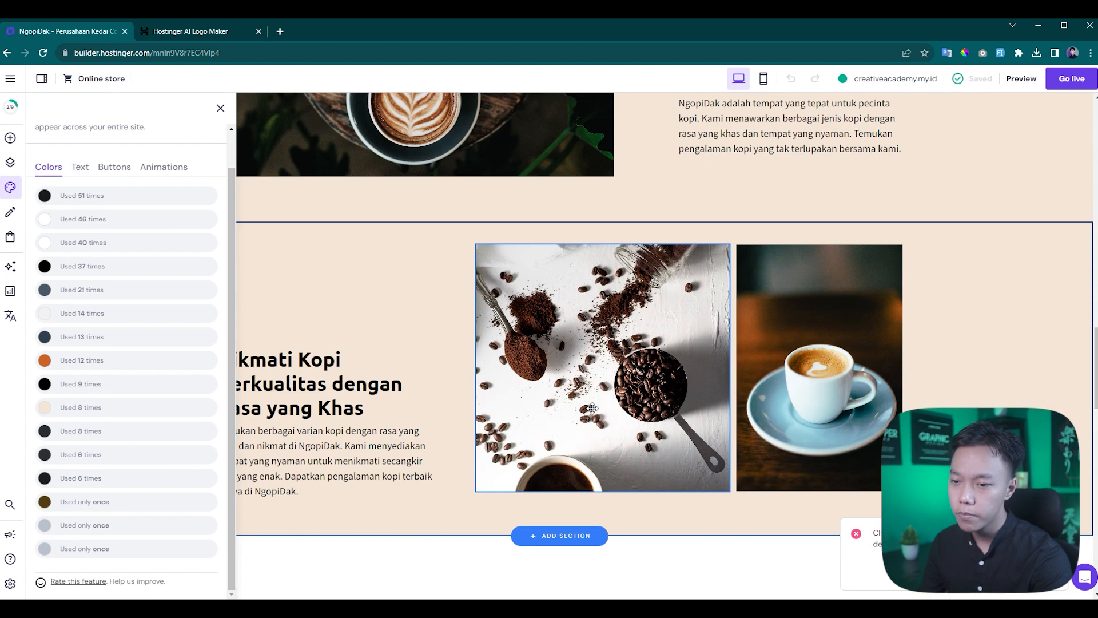
pyautogui.click(82, 291)
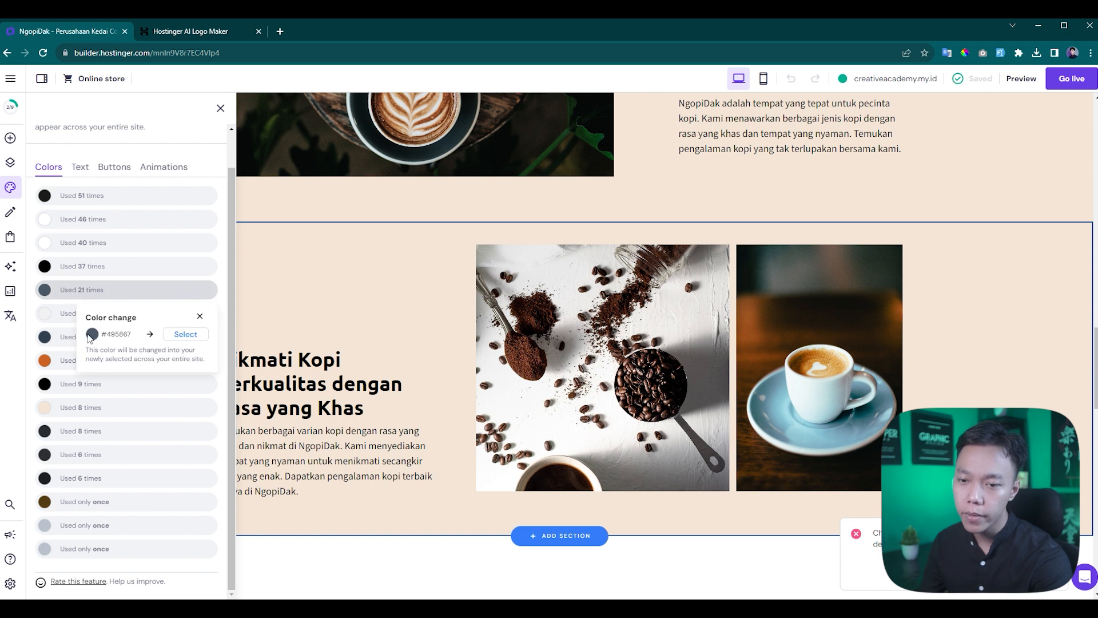
pyautogui.click(183, 334)
pyautogui.moveTo(189, 493); pyautogui.dragTo(212, 494)
pyautogui.moveTo(184, 430); pyautogui.dragTo(273, 359)
pyautogui.scroll(-15, 370, 316)
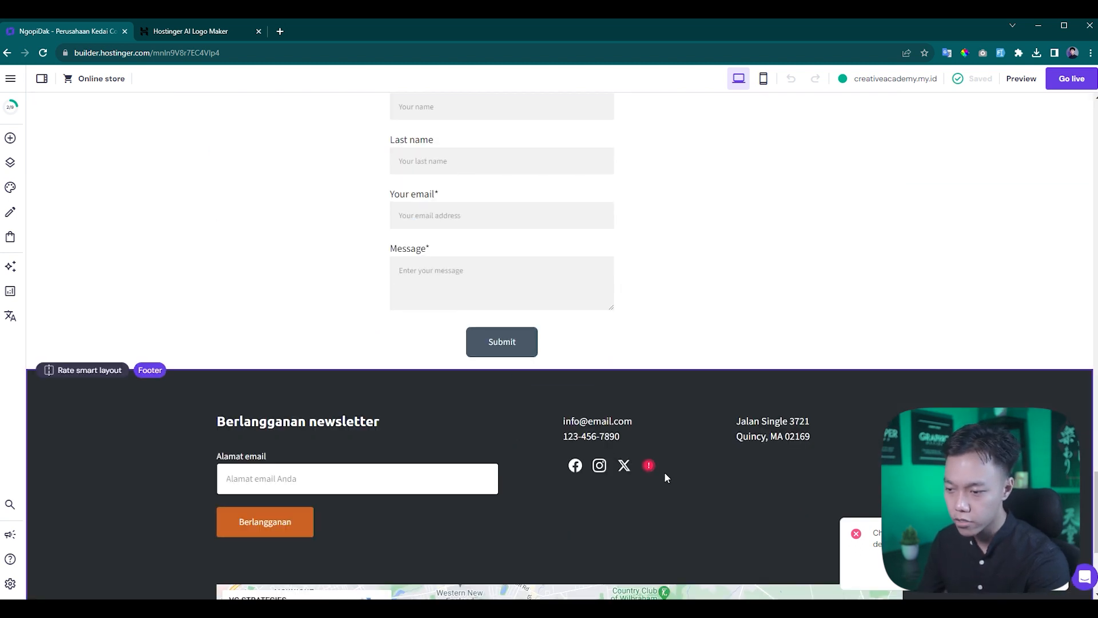
pyautogui.scroll(15, 658, 469)
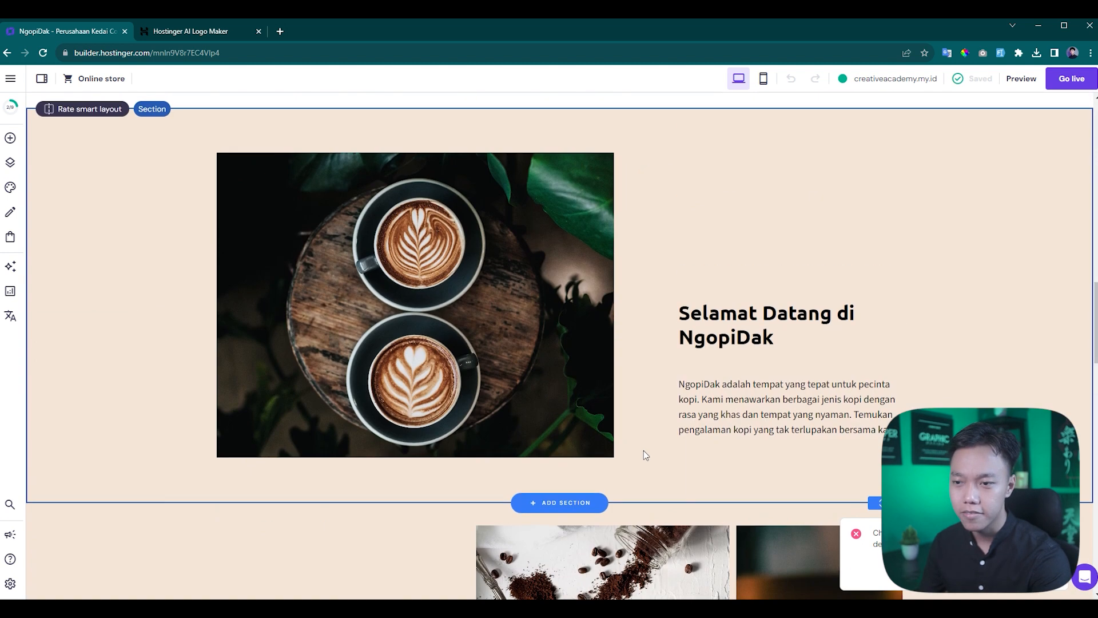
pyautogui.scroll(10, 645, 455)
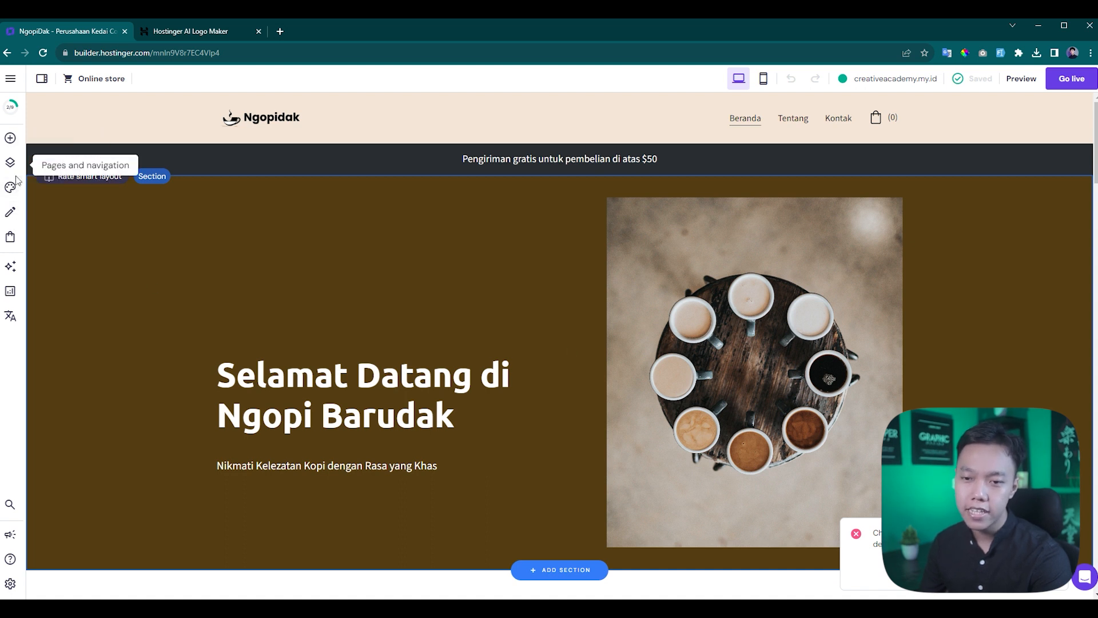
# Step: Look at the blog starter and the online store's list of product pages
pyautogui.click(13, 218)
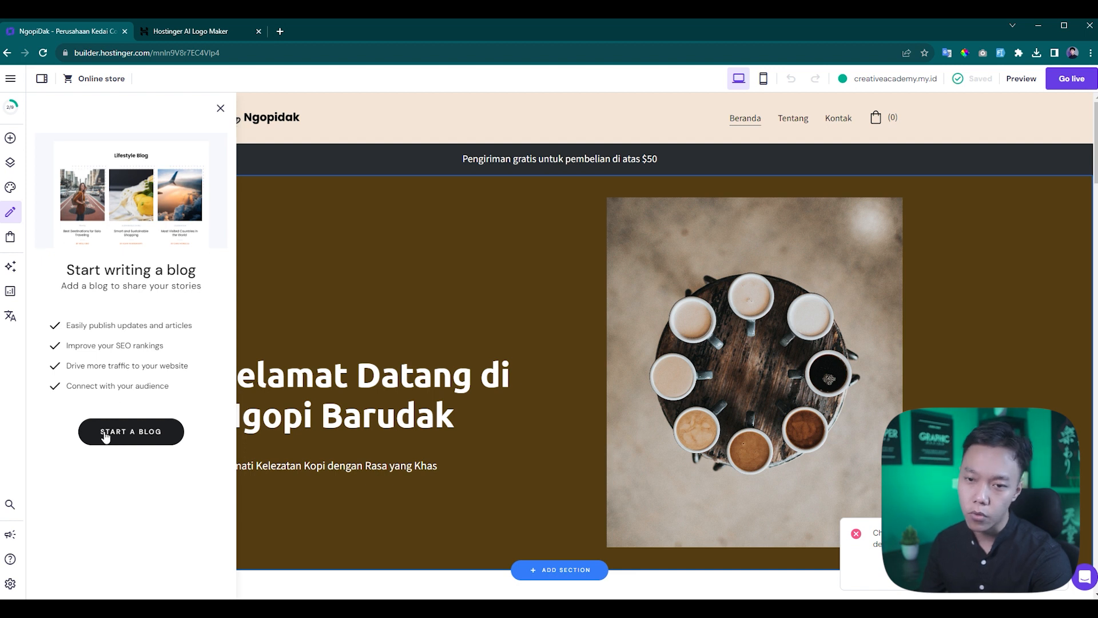
pyautogui.click(9, 243)
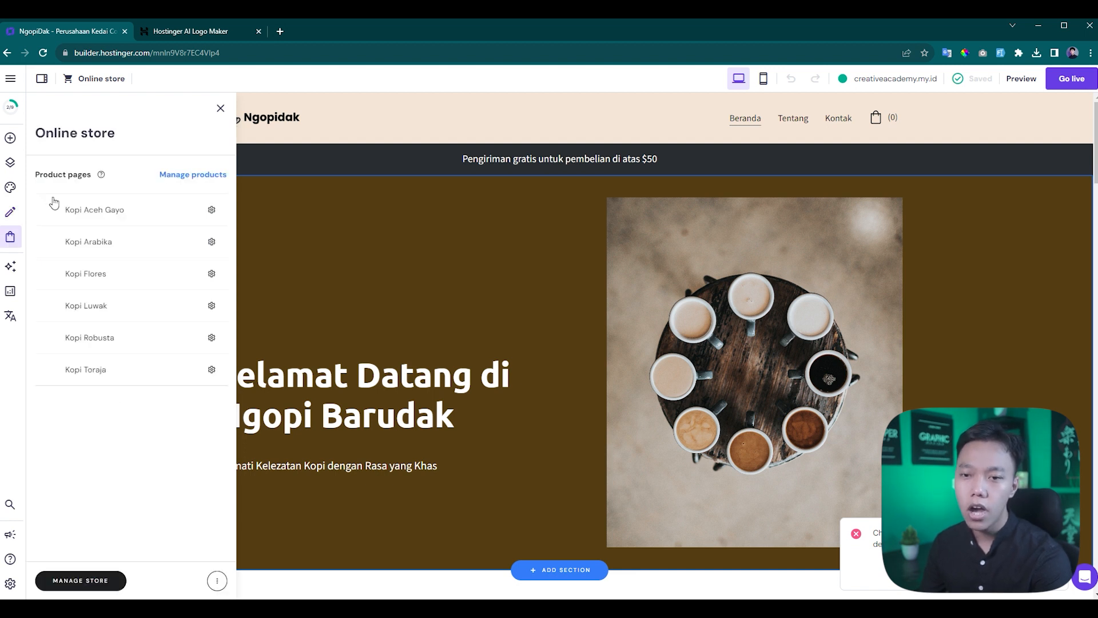
pyautogui.scroll(-10, 561, 252)
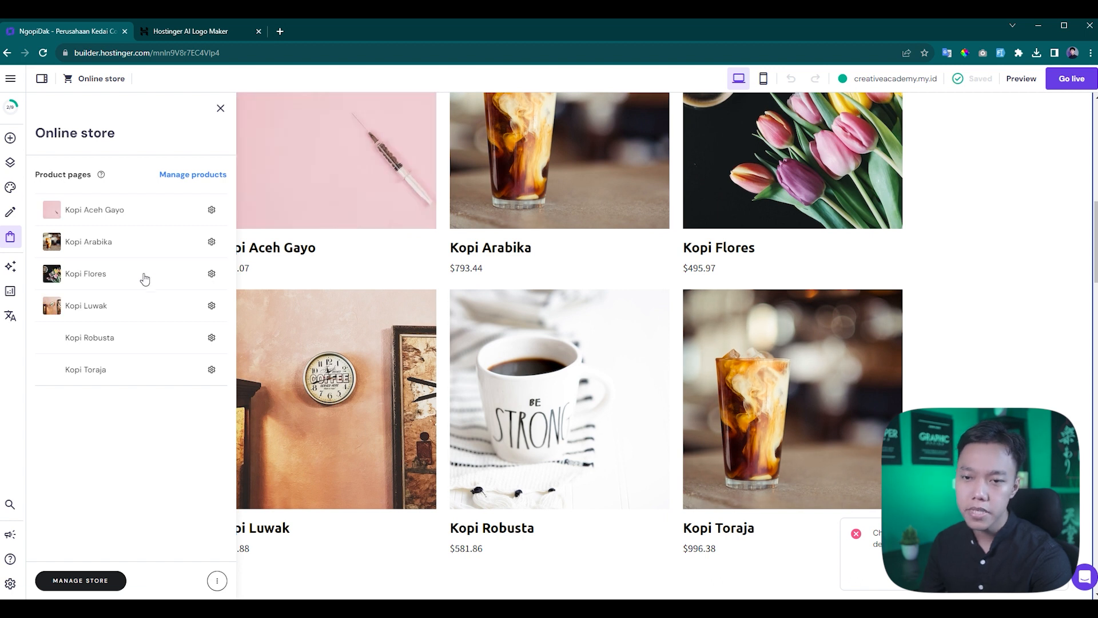
# Step: Open the store's product management and name the online store Ngopiyuk
pyautogui.click(199, 174)
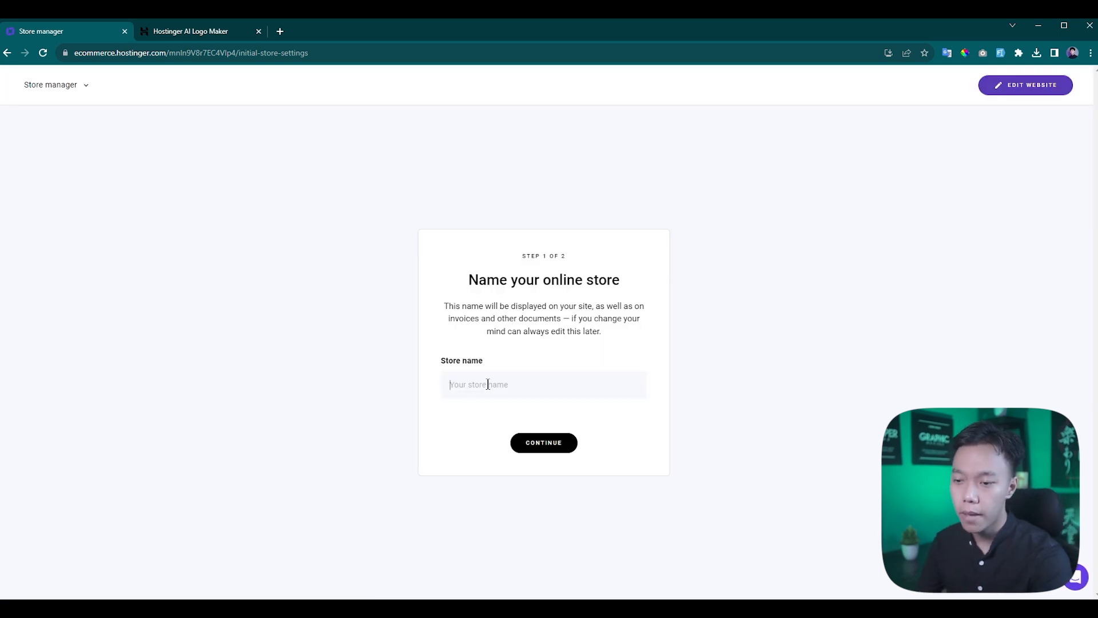
pyautogui.write('Ngopiyuk')
pyautogui.press('Return')
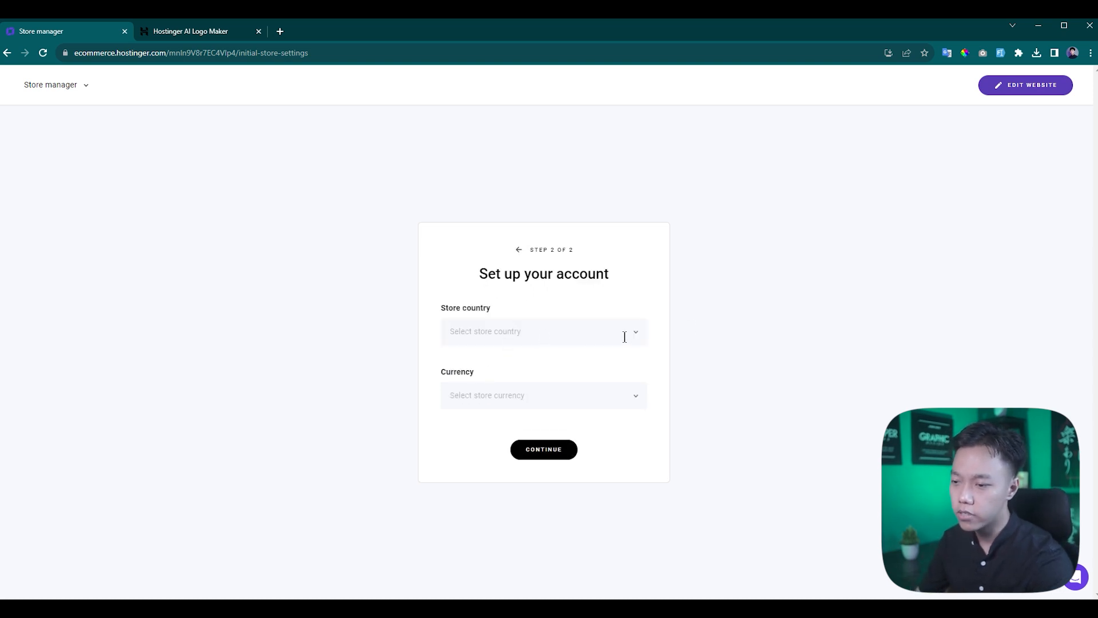
# Step: Set the store country to Indonesia in the store's account setup
pyautogui.click(606, 333)
pyautogui.write('indon')
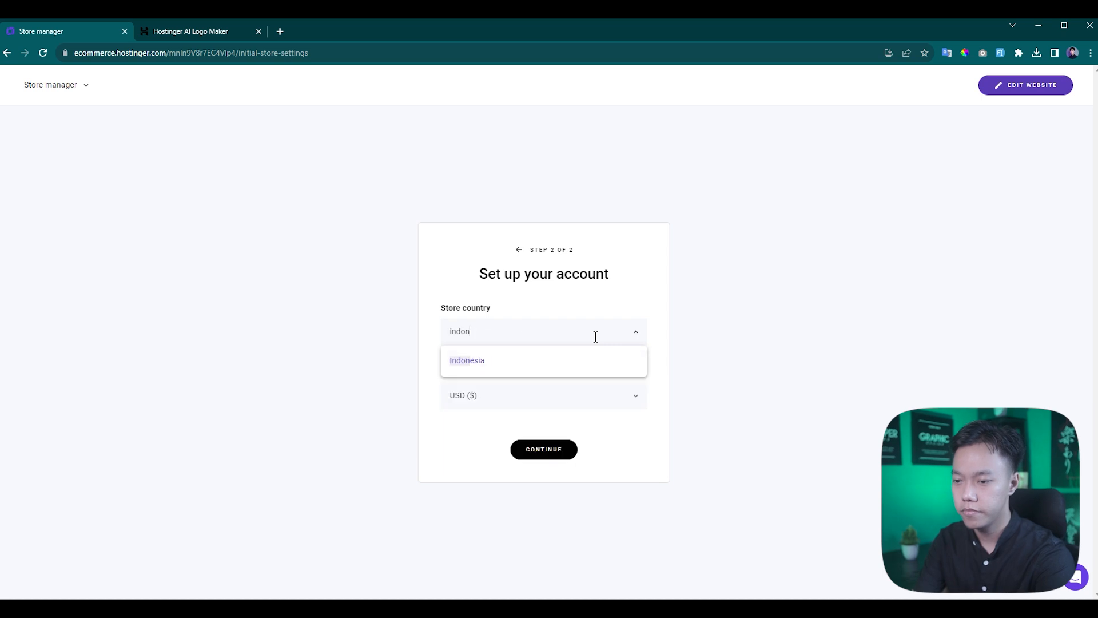
pyautogui.press('Return')
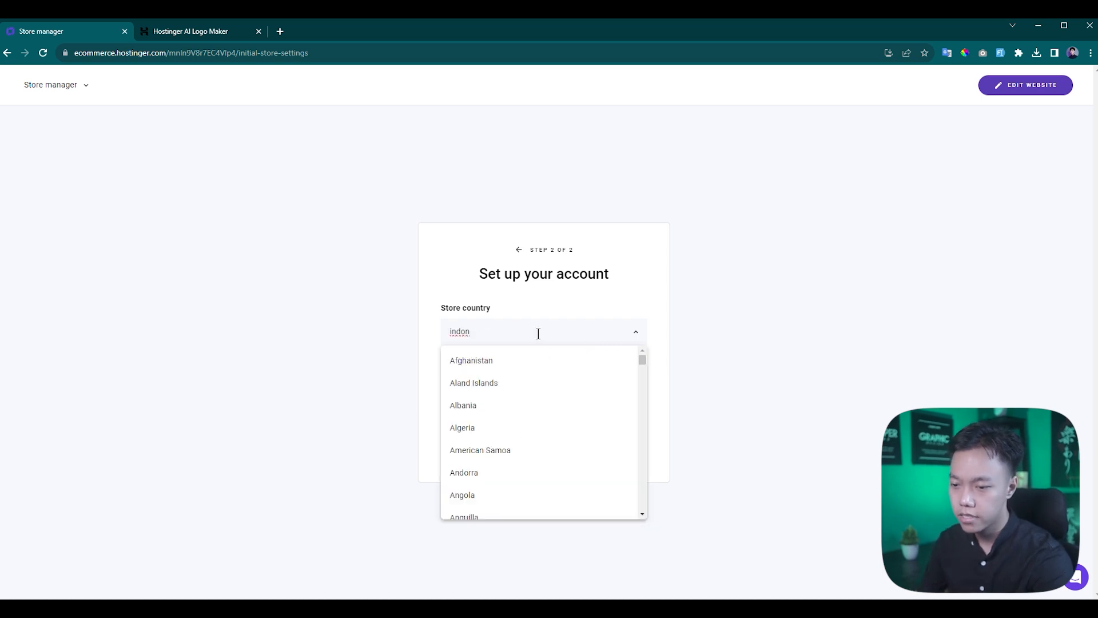
pyautogui.write('d')
pyautogui.press('BackSpace')
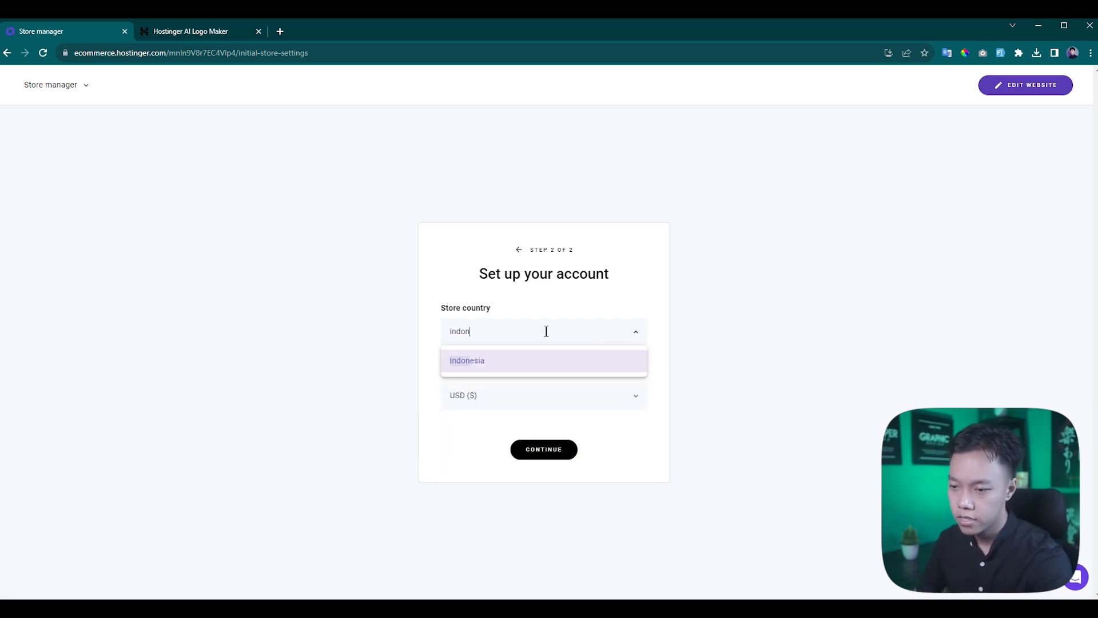
pyautogui.click(508, 371)
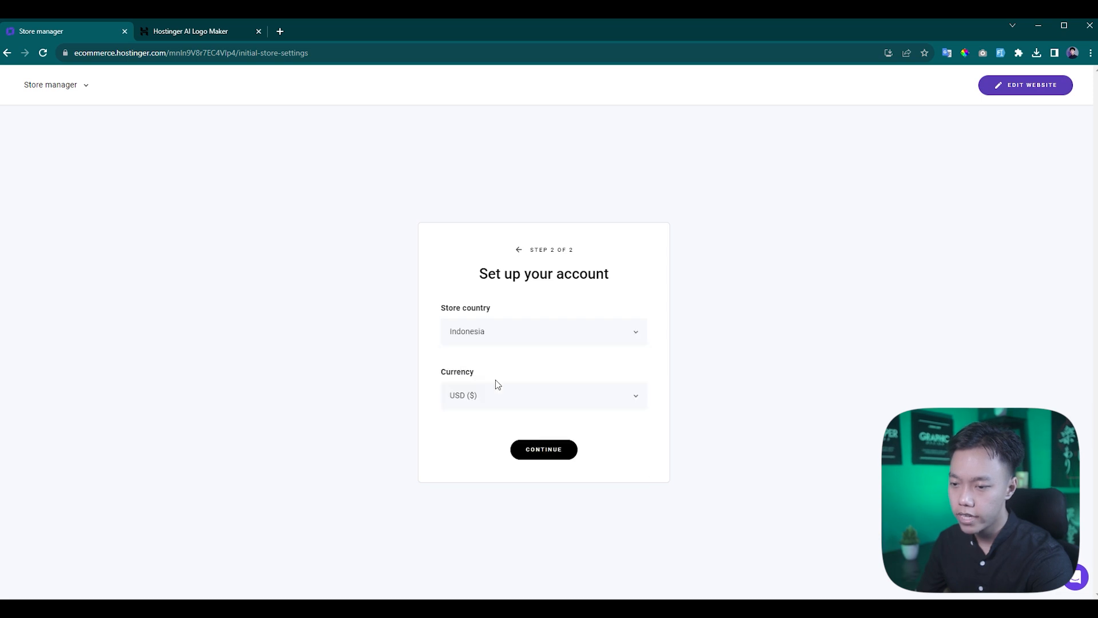
# Step: Set the store currency to IDR (Rp) and finish the store's account setup
pyautogui.click(492, 399)
pyautogui.write('id')
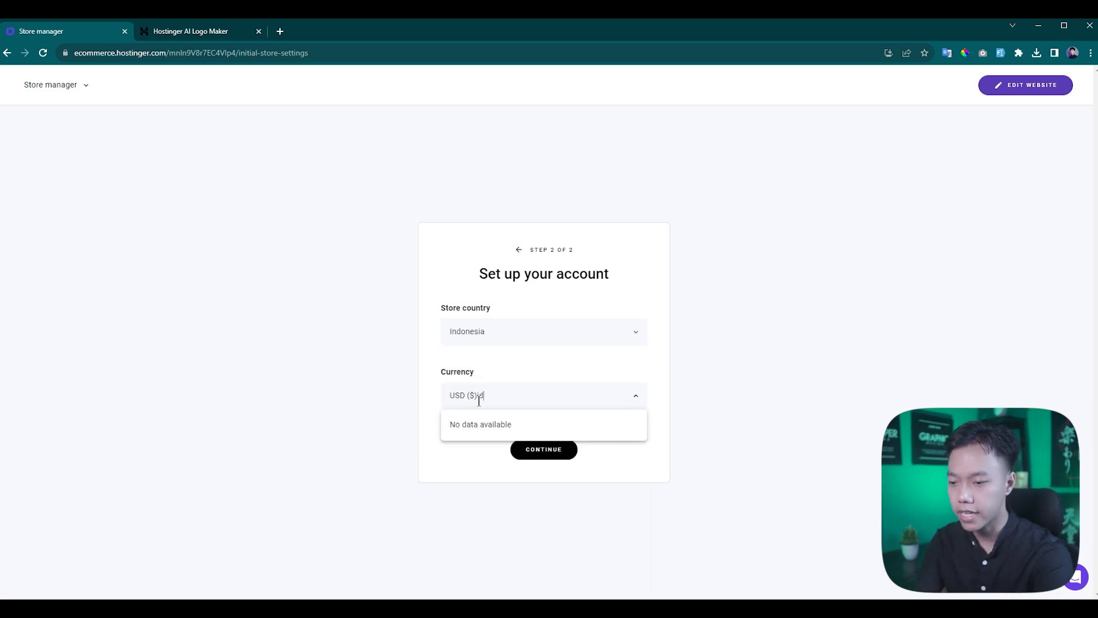
pyautogui.write('r')
pyautogui.hotkey('ctrl', 'a')
pyautogui.press('BackSpace')
pyautogui.write('idr')
pyautogui.click(498, 424)
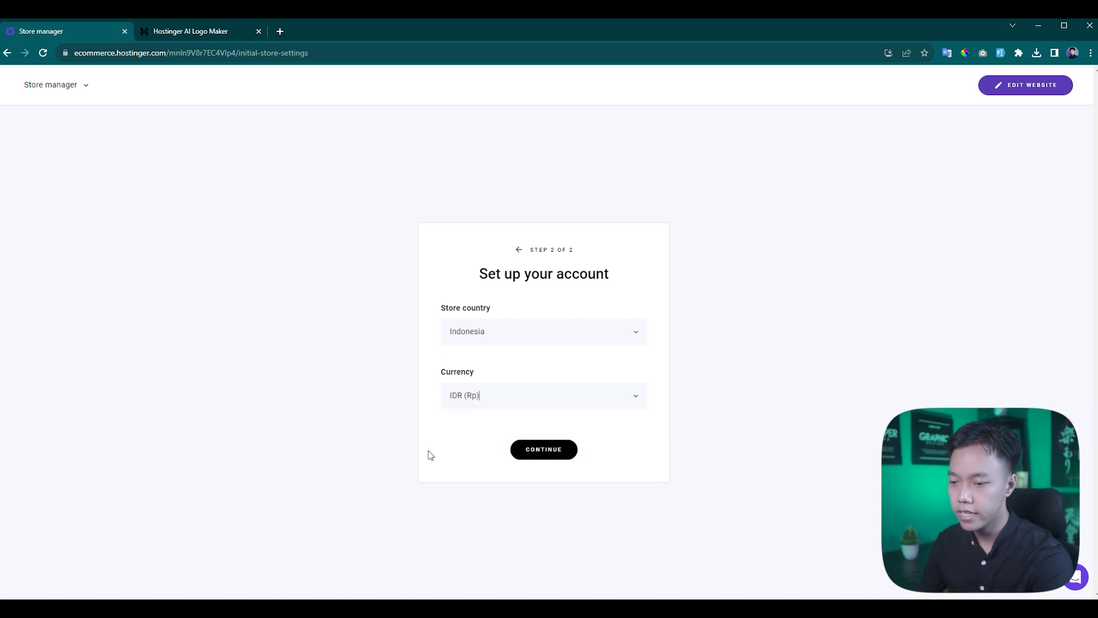
pyautogui.click(533, 458)
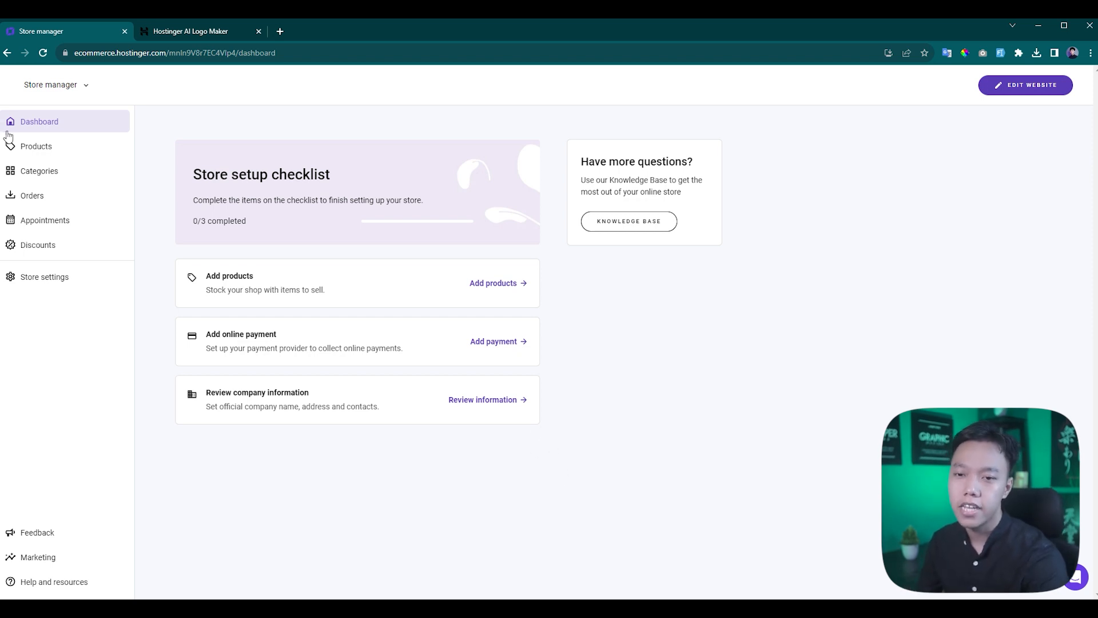
# Step: Look through the store's product list, then examine the fields of the form for adding a physical product
pyautogui.click(37, 151)
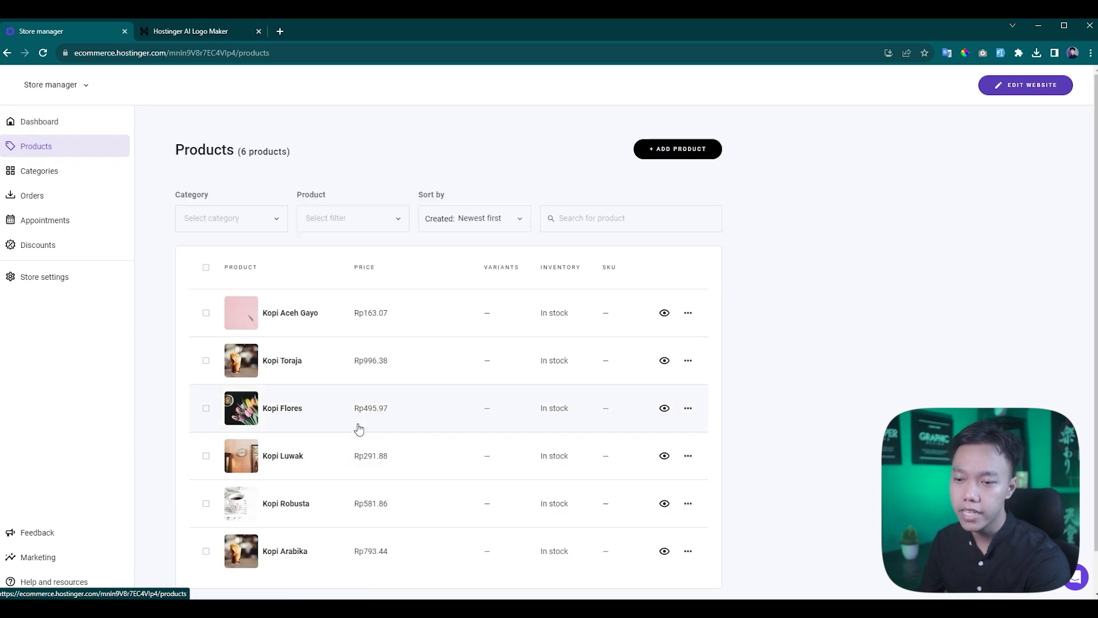
pyautogui.scroll(-1, 330, 502)
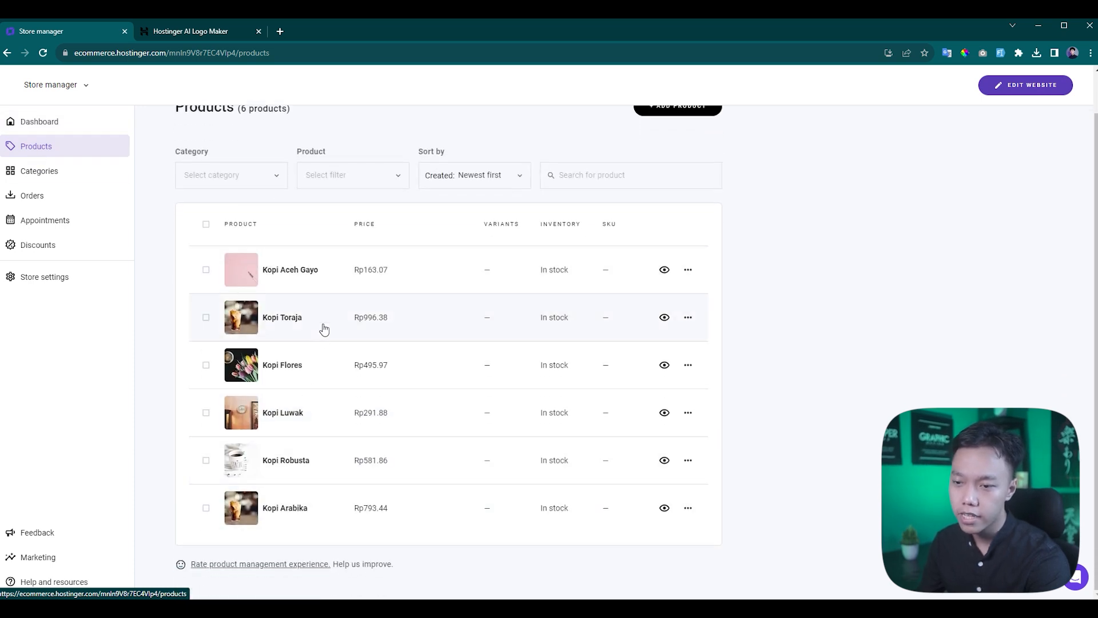
pyautogui.scroll(1, 397, 425)
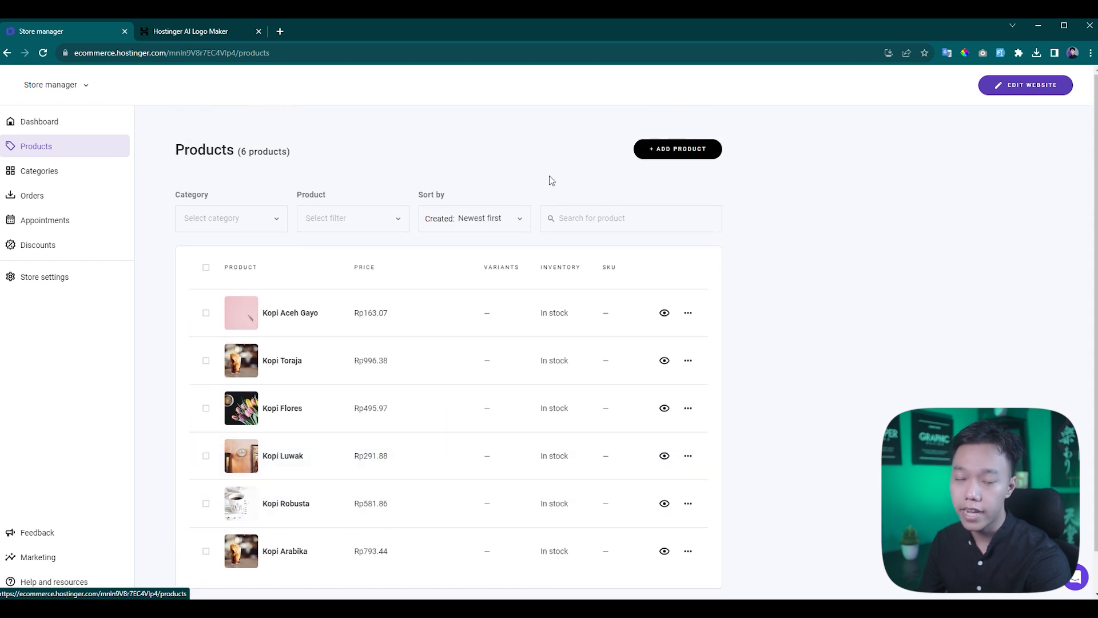
pyautogui.click(699, 151)
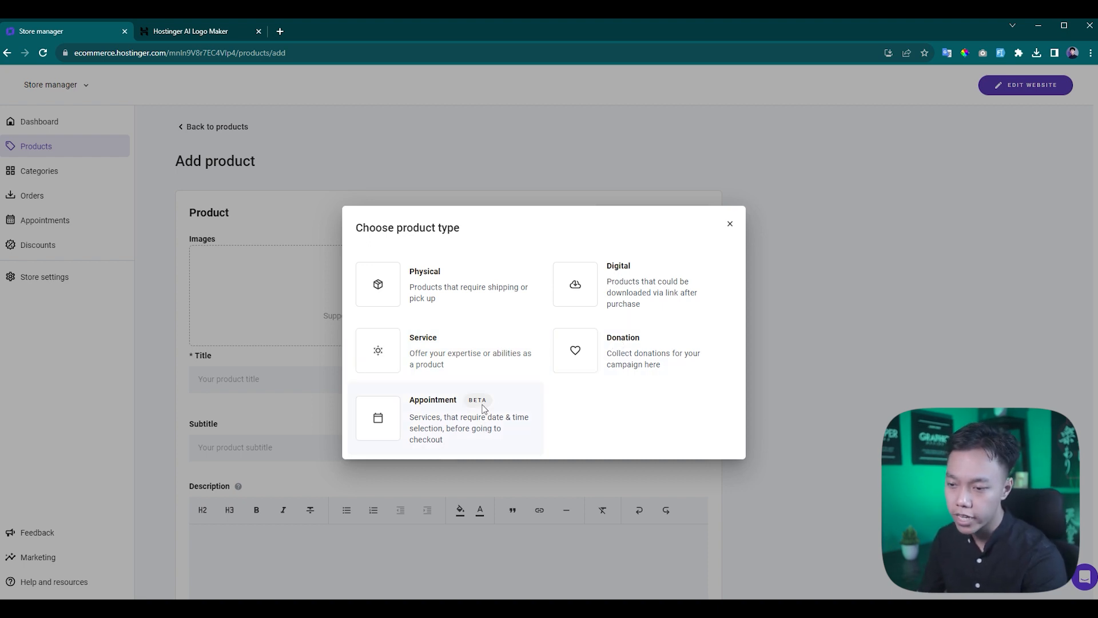
pyautogui.click(484, 301)
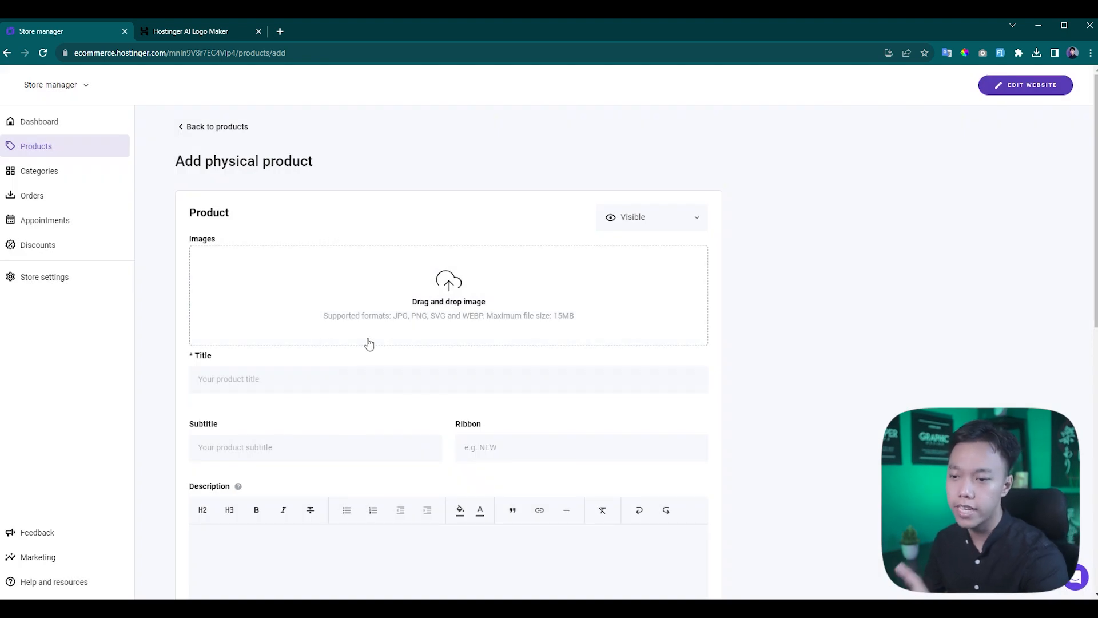
pyautogui.scroll(-2, 224, 367)
pyautogui.scroll(-1, 224, 368)
pyautogui.click(215, 276)
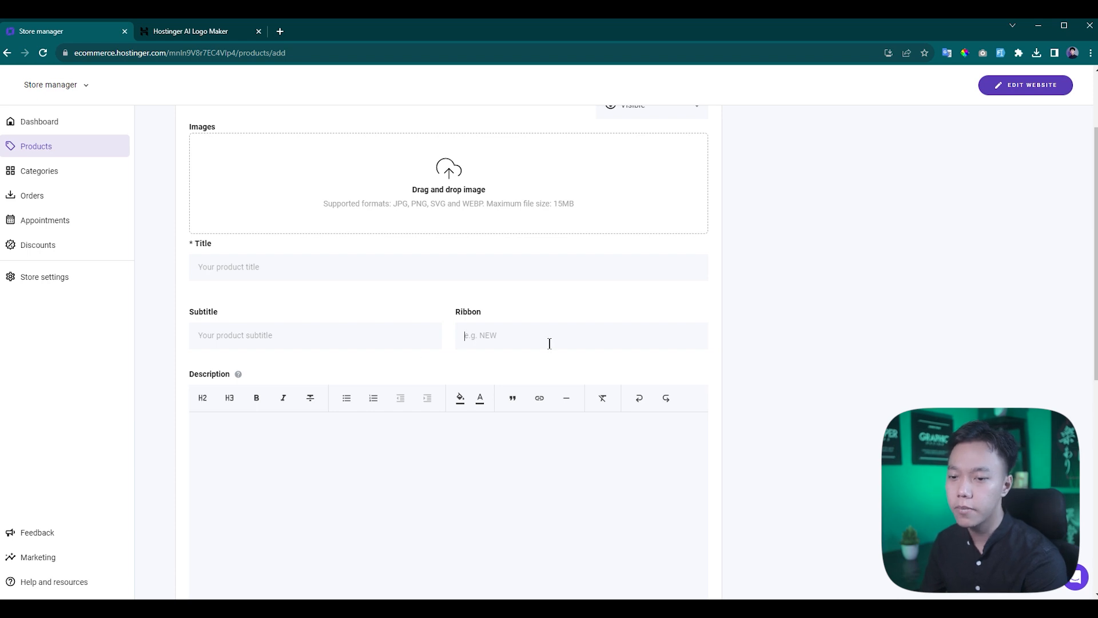
pyautogui.scroll(-9, 550, 343)
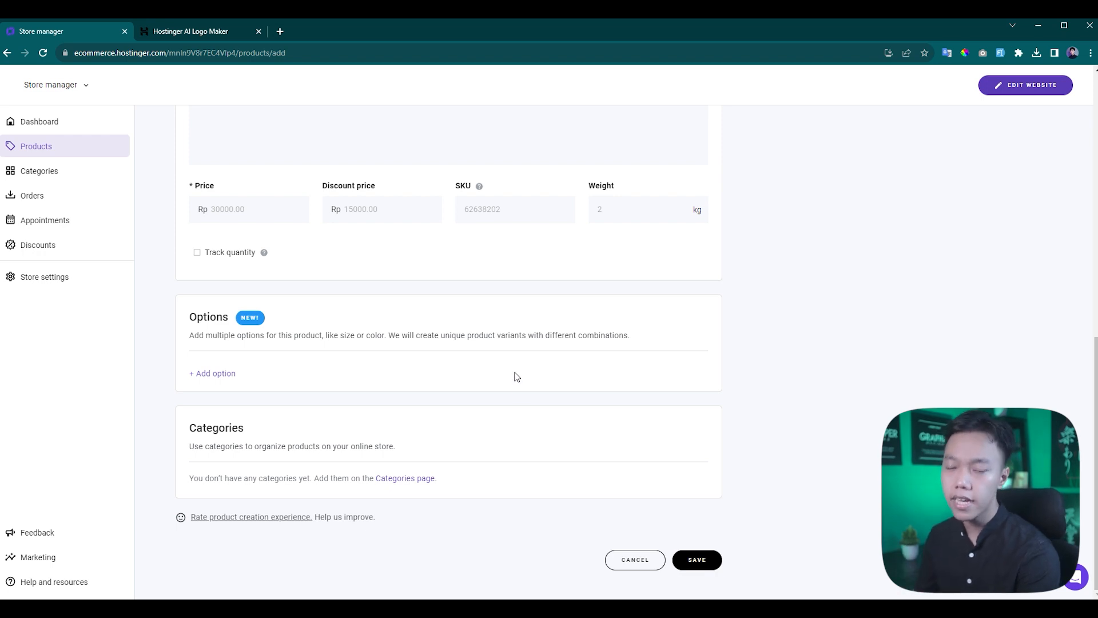
pyautogui.scroll(1, 486, 319)
pyautogui.scroll(10, 487, 319)
# Step: Look at the store's categories, orders, appointments and discounts, including the options for adding a discount code
pyautogui.click(71, 173)
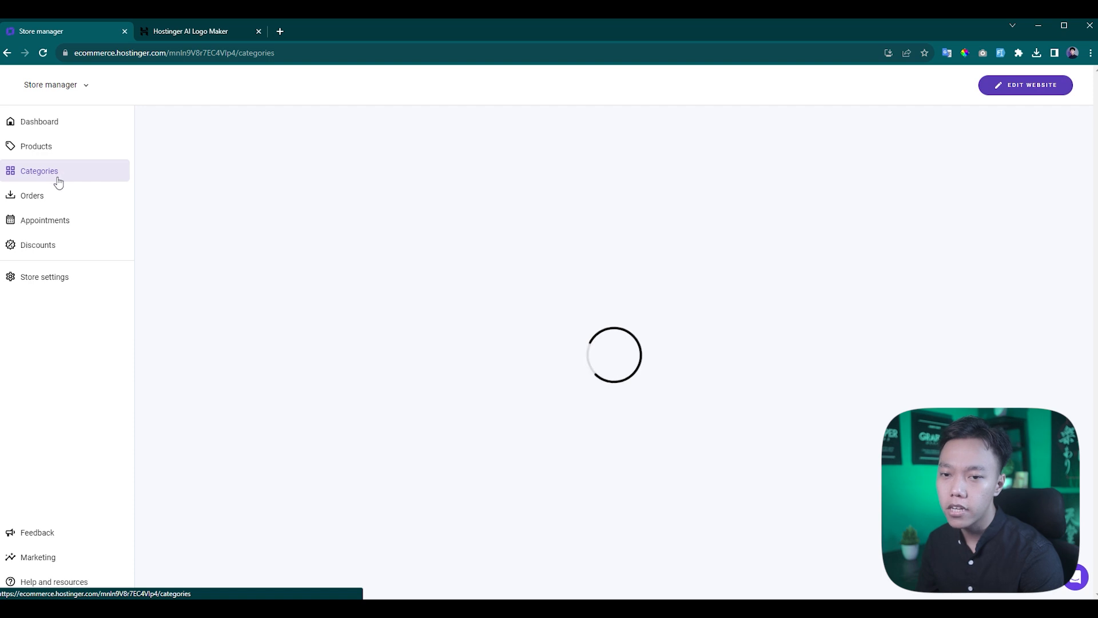
pyautogui.click(38, 198)
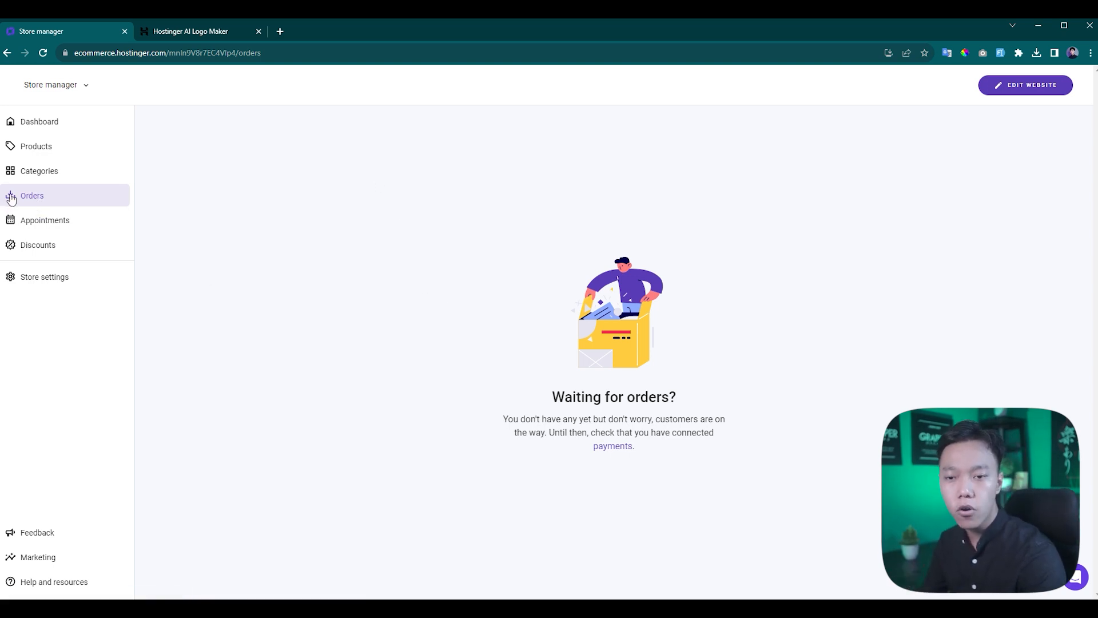
pyautogui.click(50, 228)
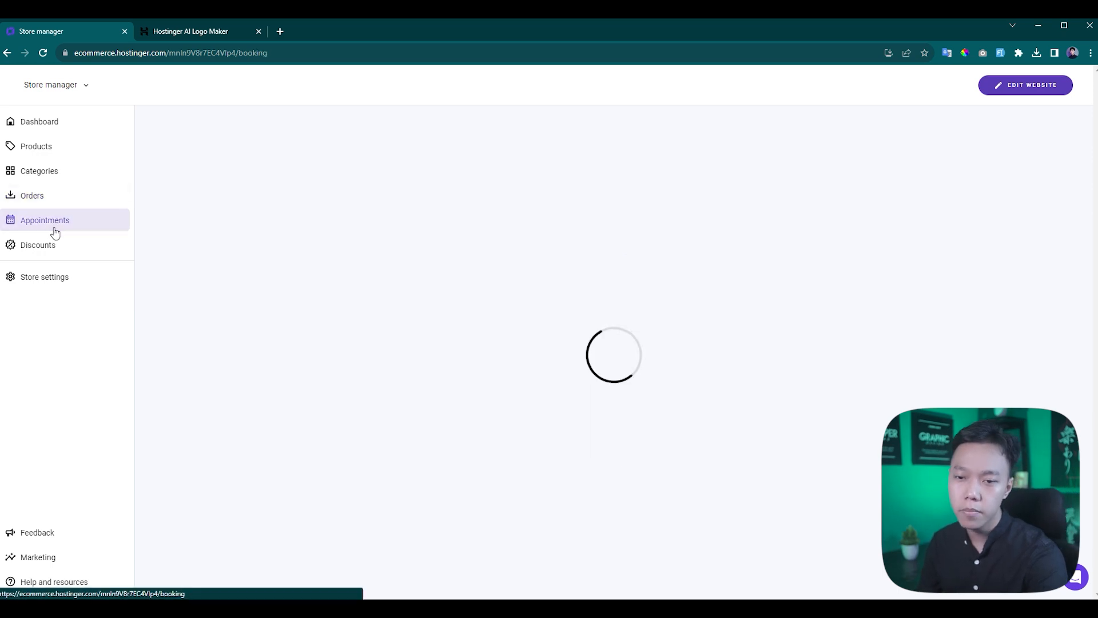
pyautogui.click(50, 252)
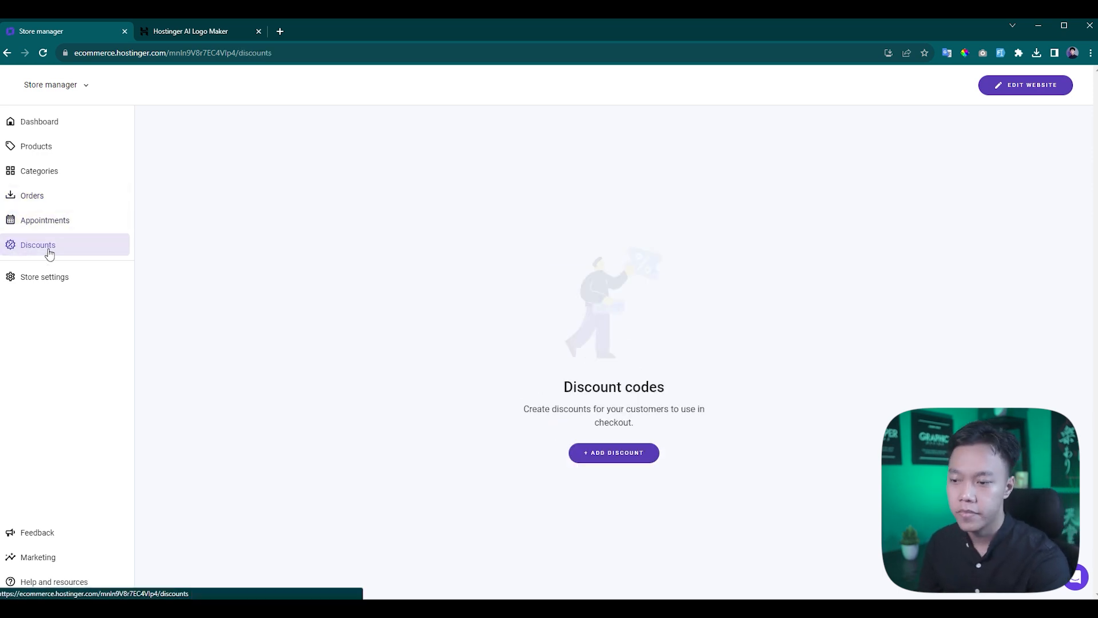
pyautogui.click(598, 455)
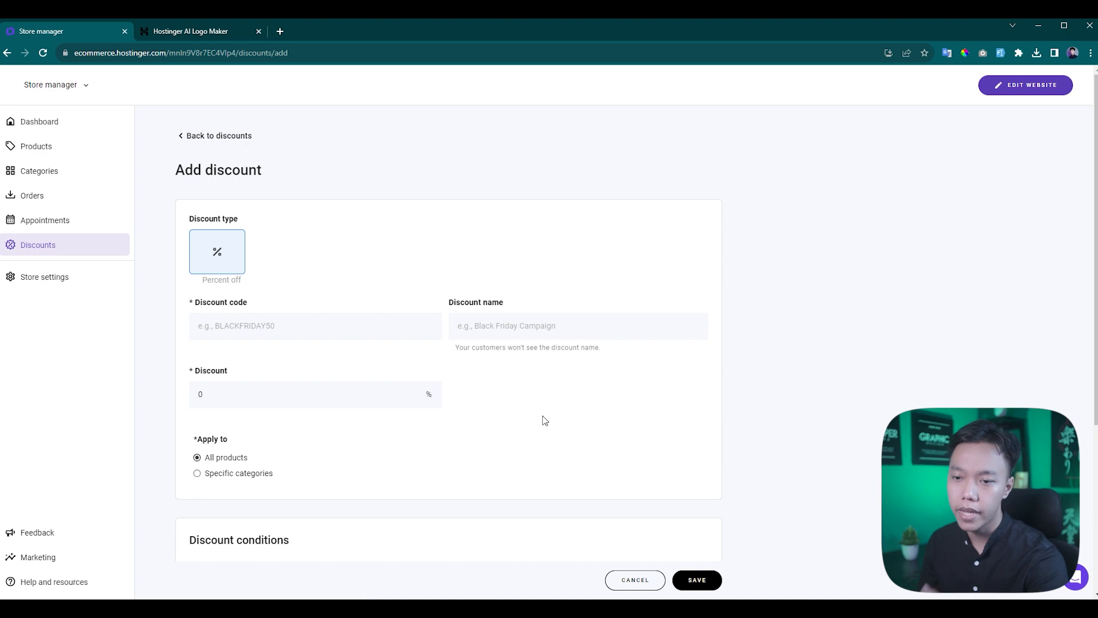
pyautogui.scroll(-4, 412, 315)
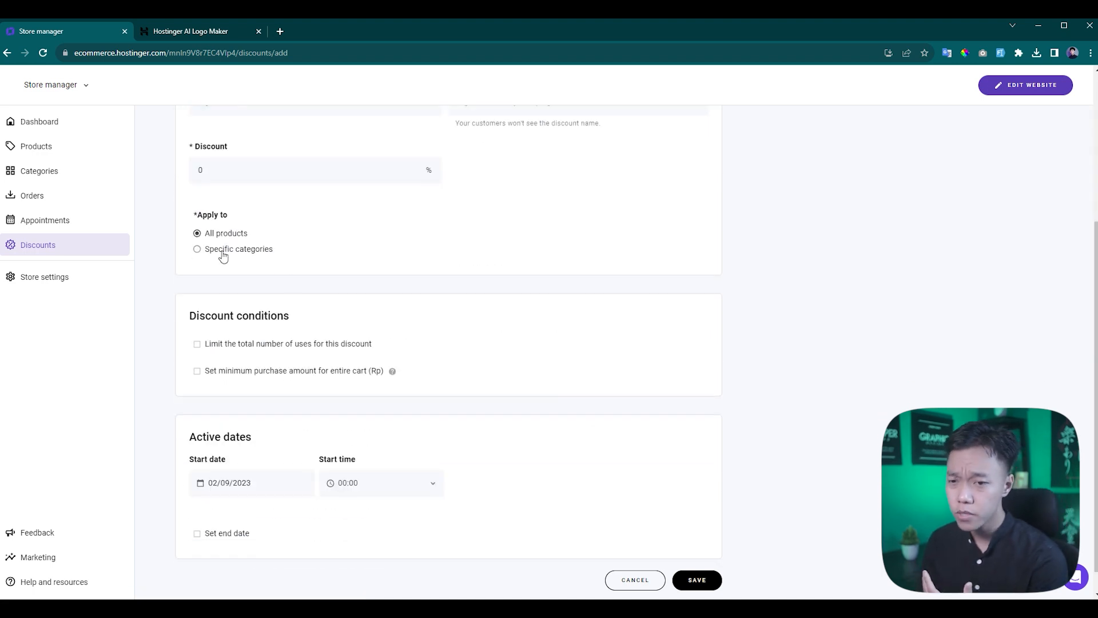
pyautogui.scroll(4, 235, 258)
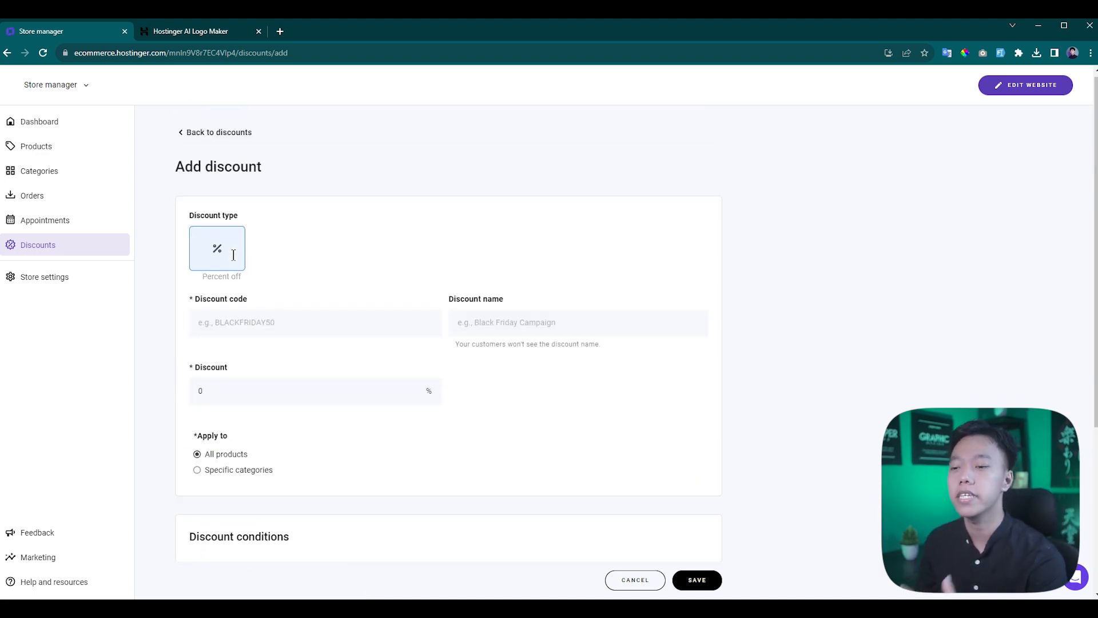
# Step: Add and save a manual payment method named COD with the checkout instructions "1. A" and "2. B" in the store settings
pyautogui.click(46, 277)
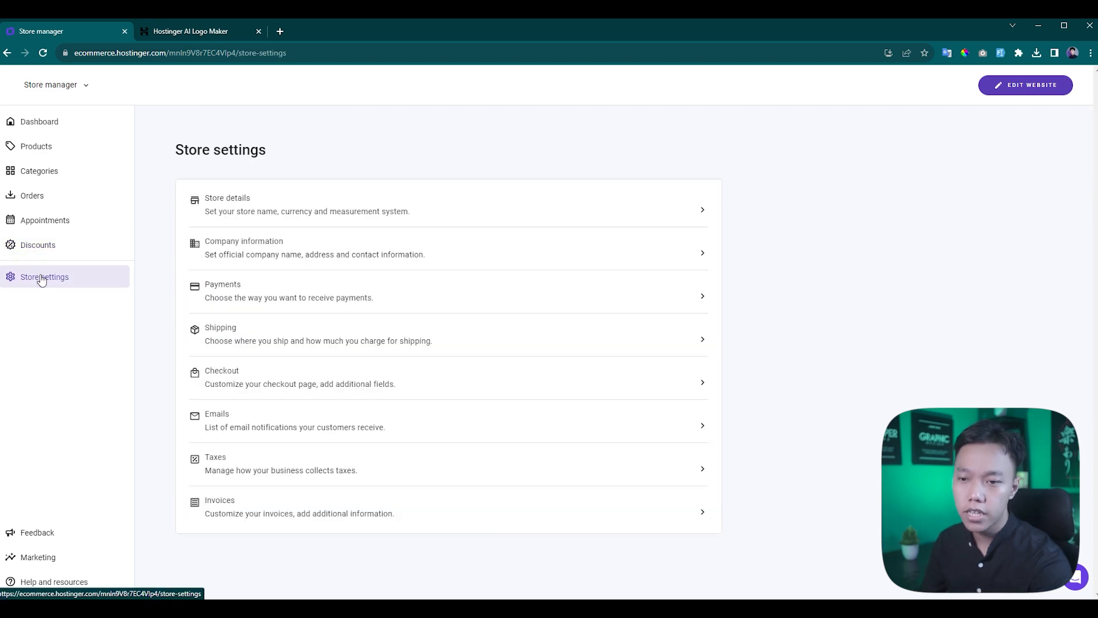
pyautogui.click(225, 286)
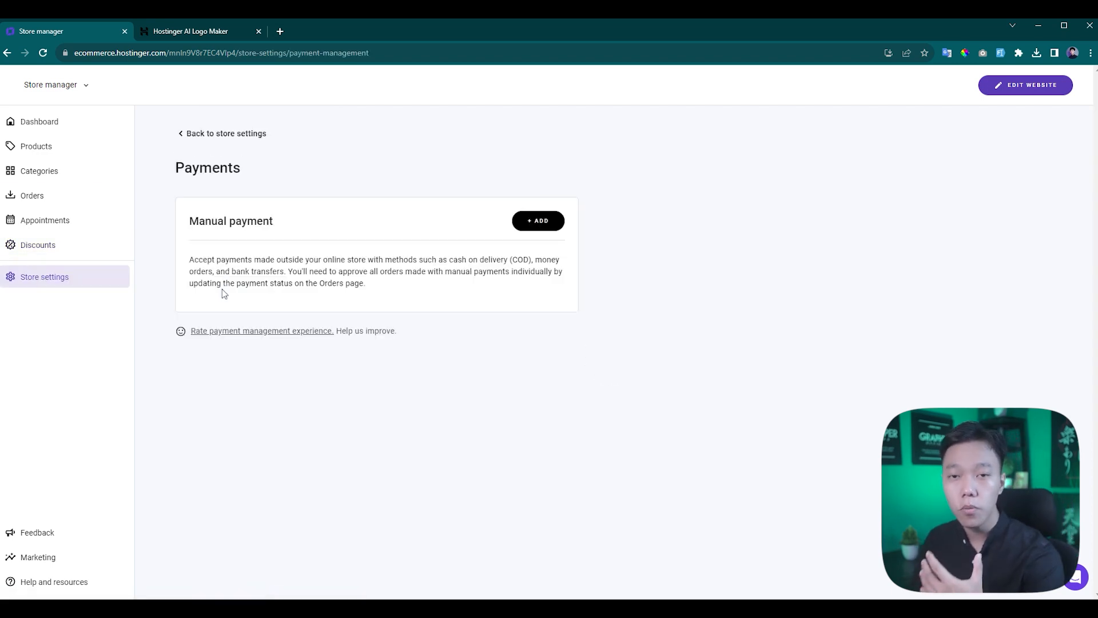
pyautogui.click(530, 221)
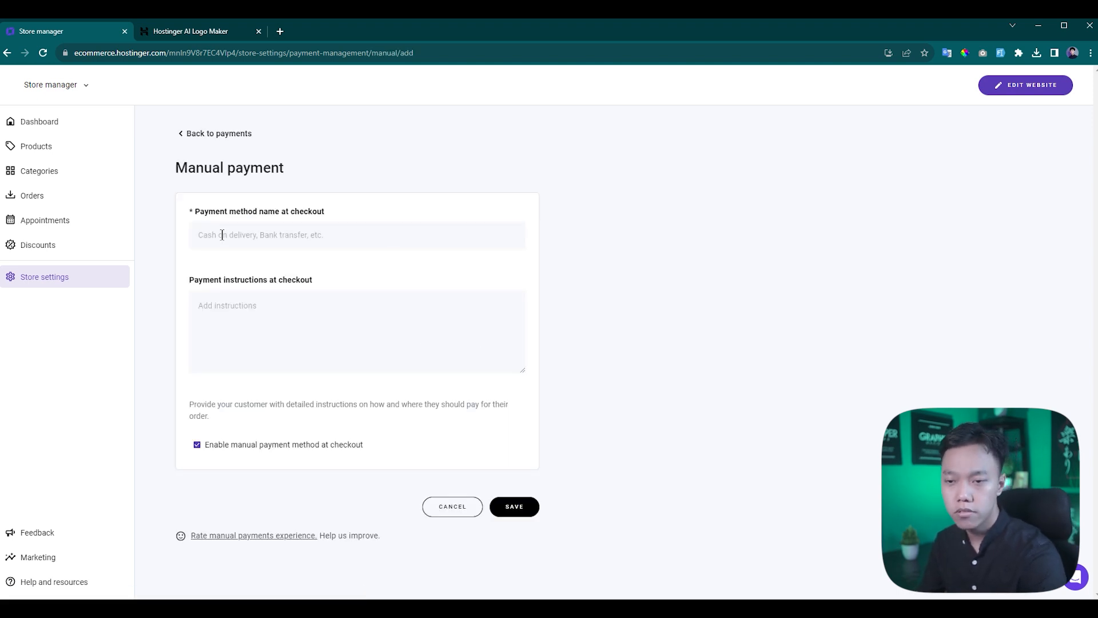
pyautogui.click(222, 235)
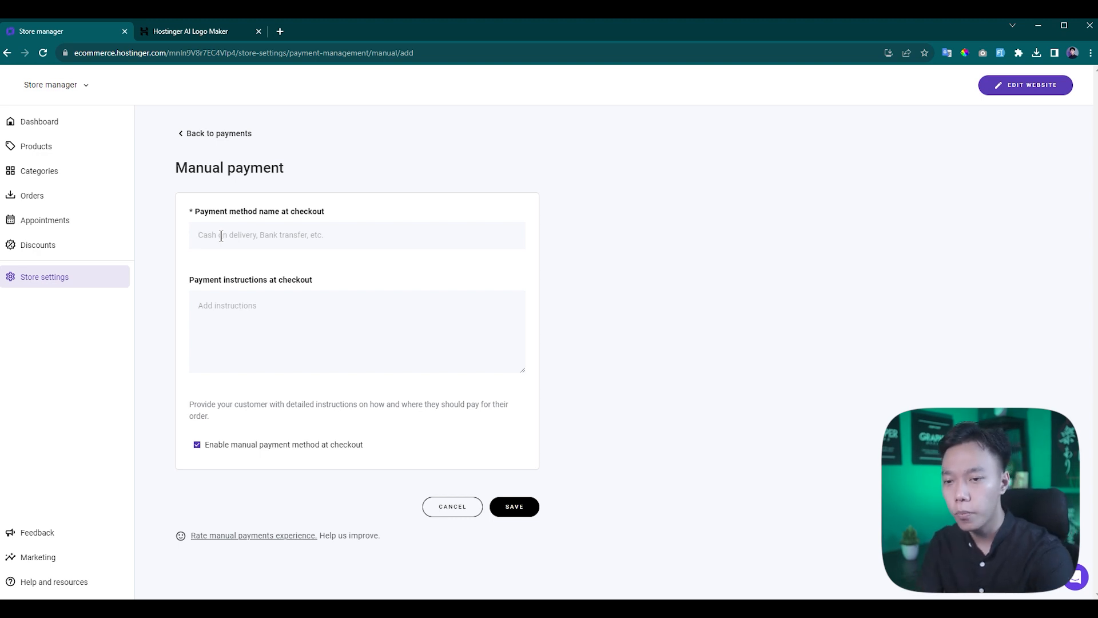
pyautogui.write('COD')
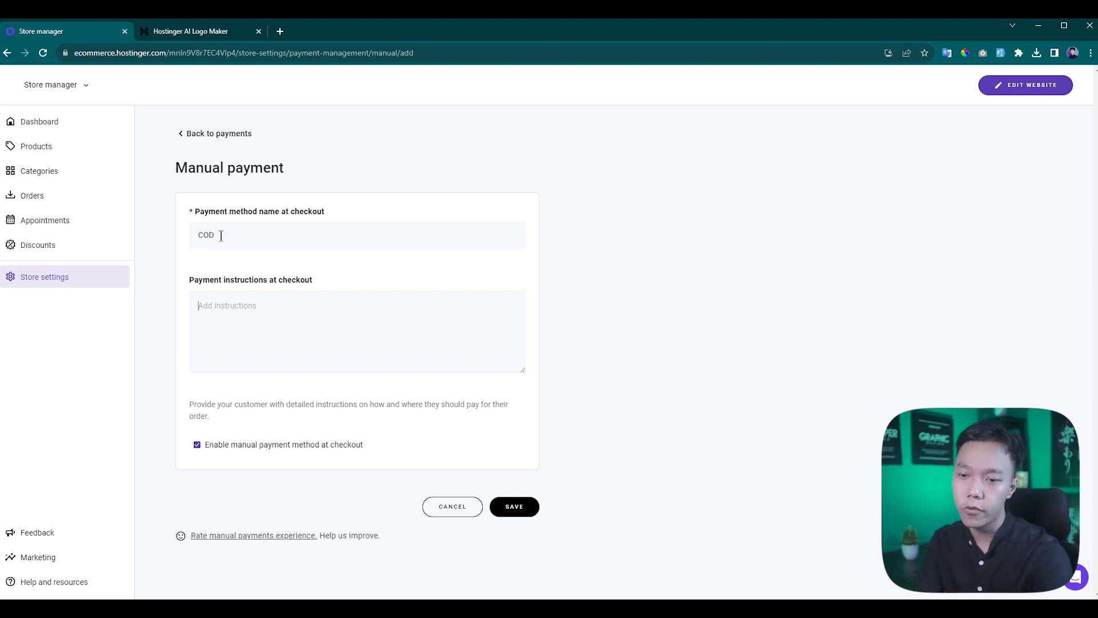
pyautogui.press('Tab')
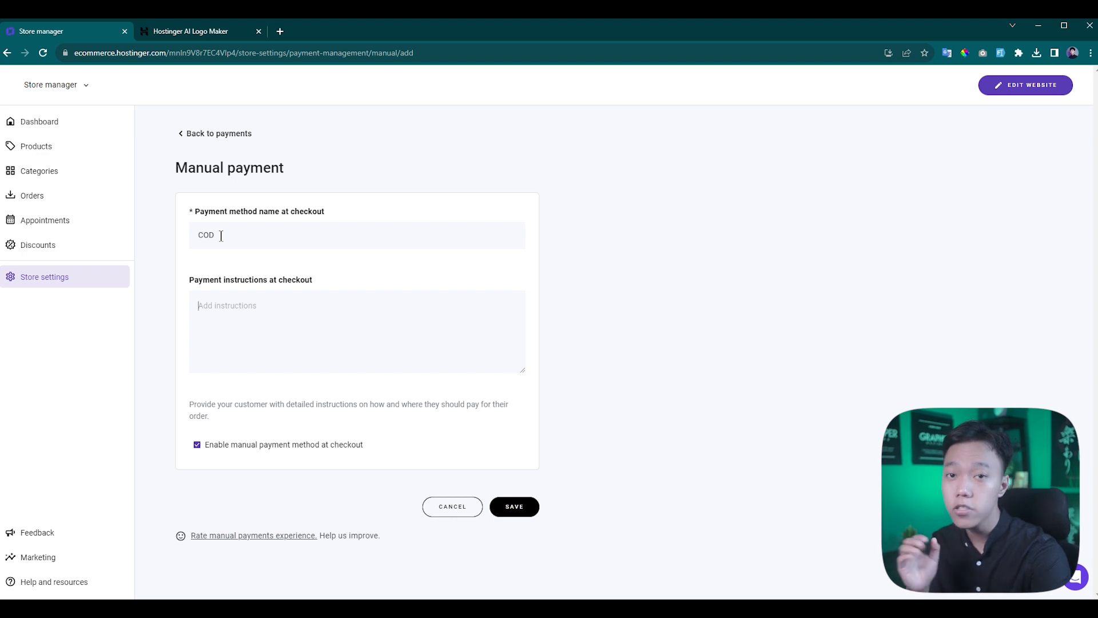
pyautogui.write('1.')
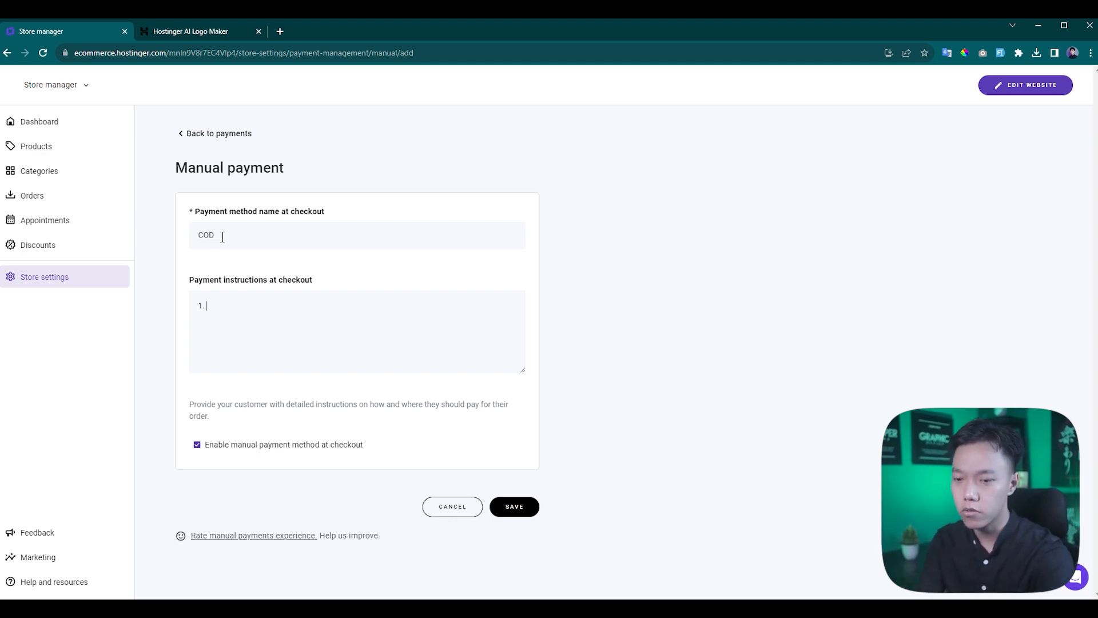
pyautogui.write('B')
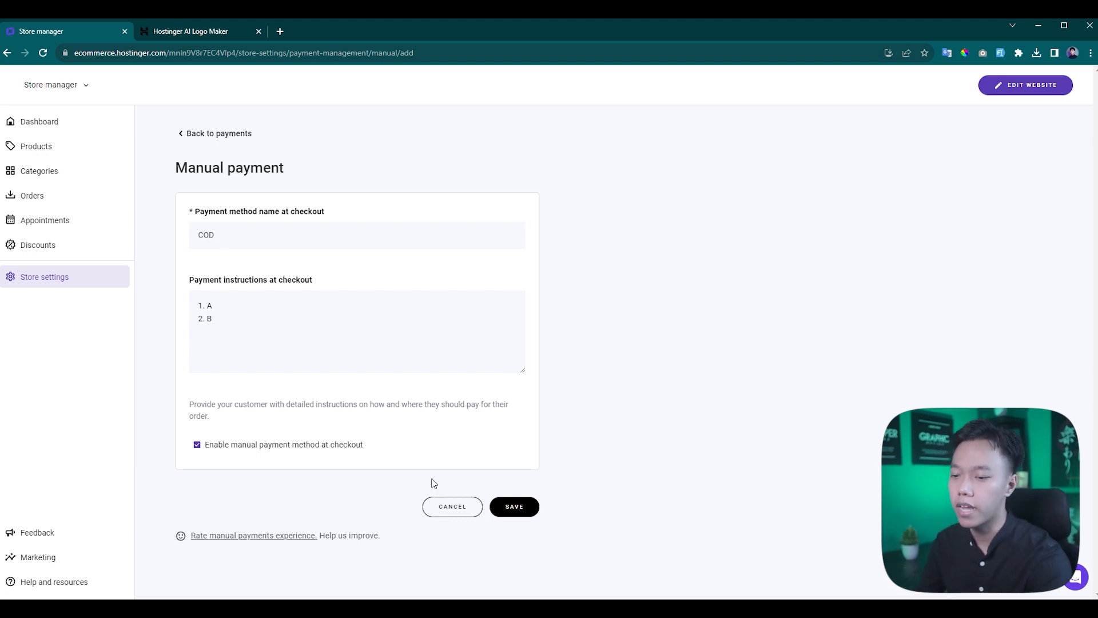
pyautogui.click(523, 512)
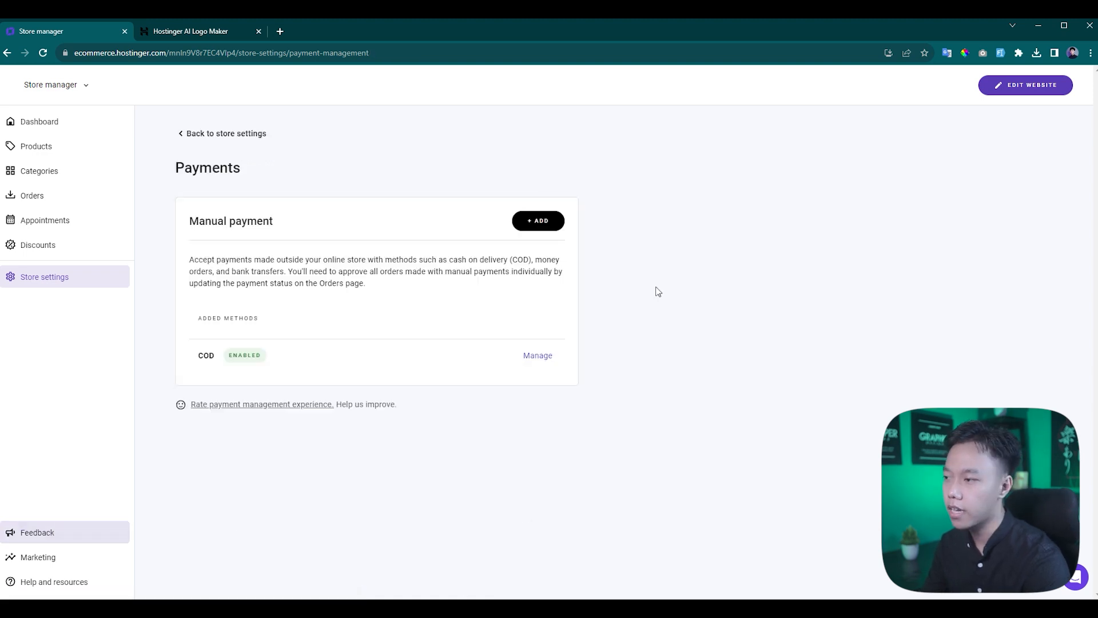
# Step: Return to hPanel, open the creativeacademy.my.id website in the builder, and publish it live
pyautogui.click(64, 87)
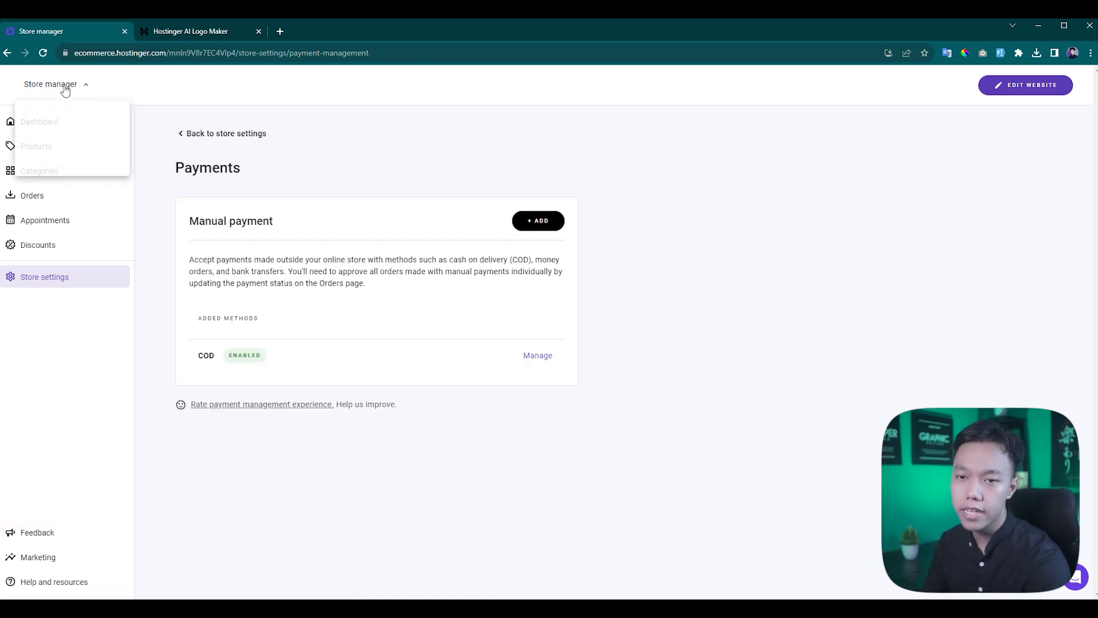
pyautogui.click(80, 119)
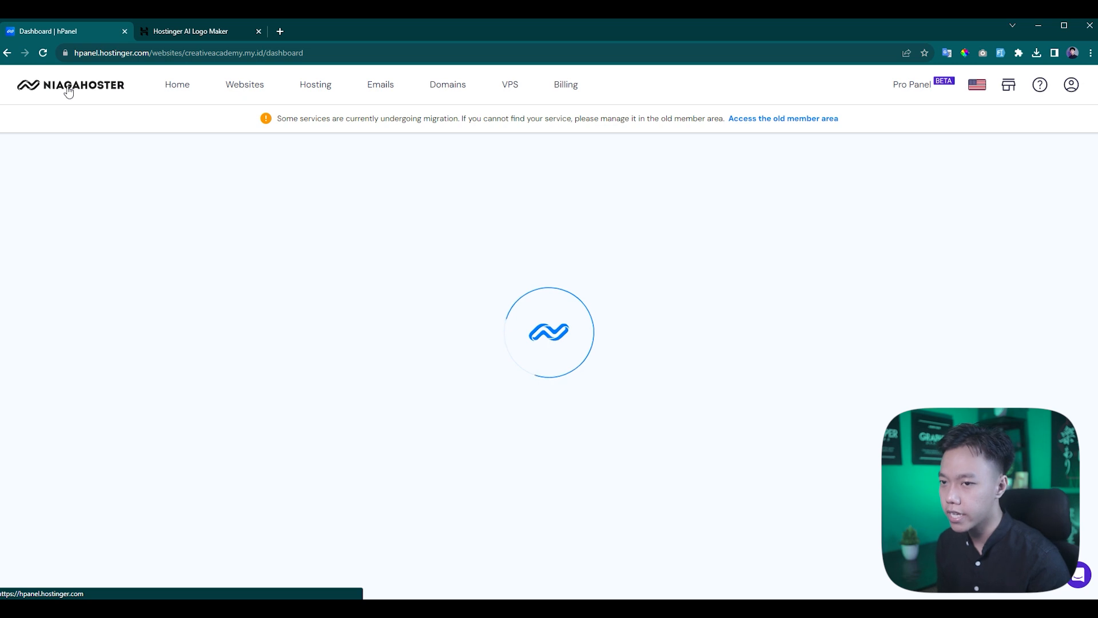
pyautogui.click(243, 97)
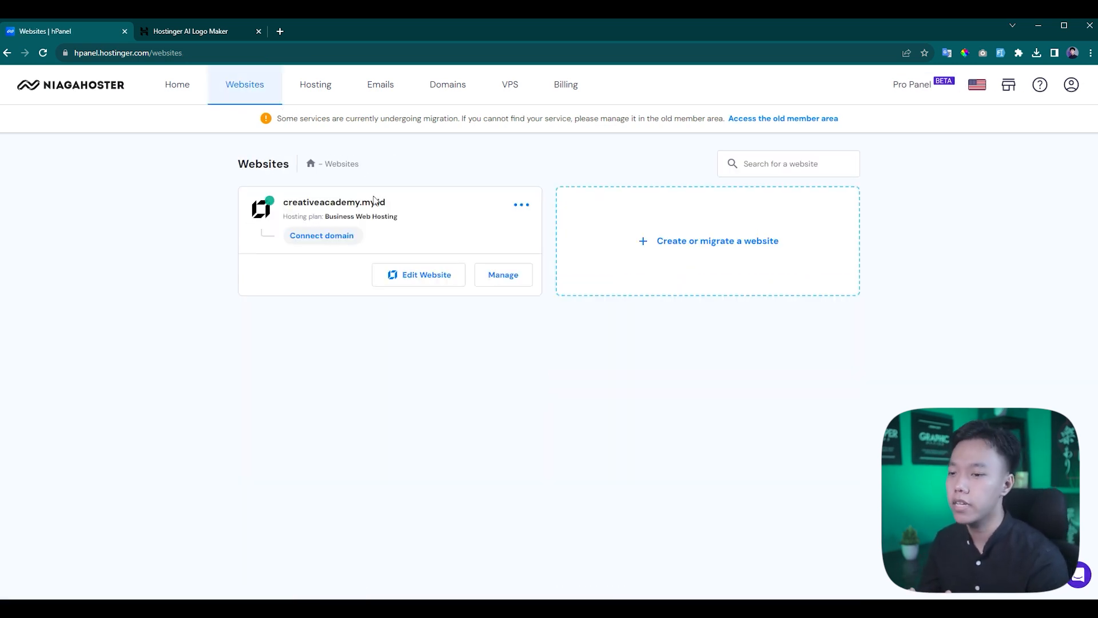
pyautogui.click(413, 279)
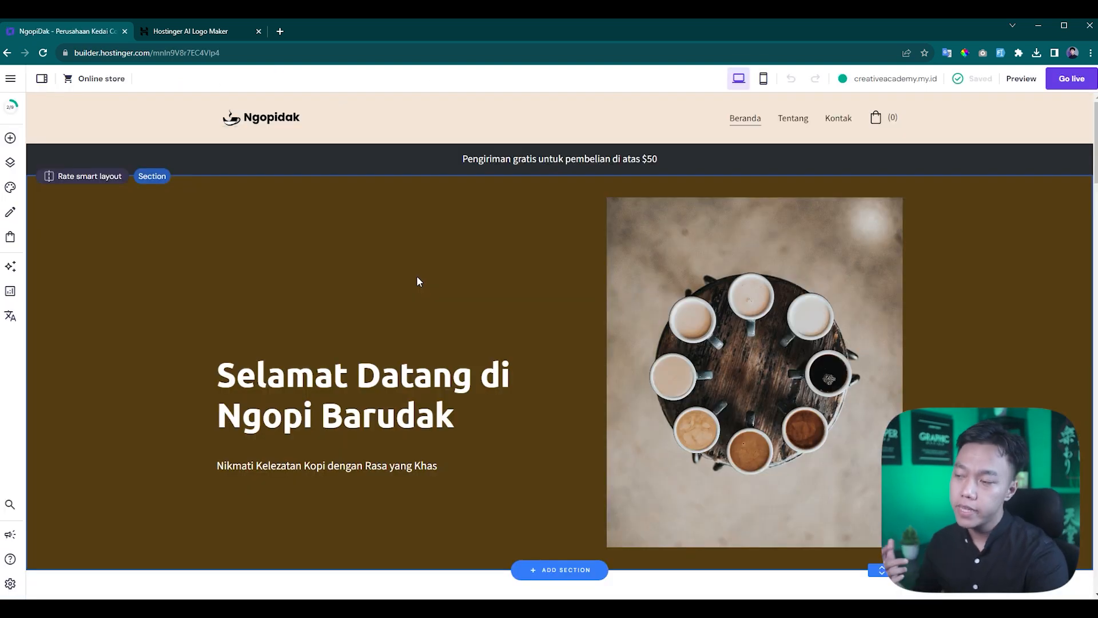
pyautogui.click(1075, 83)
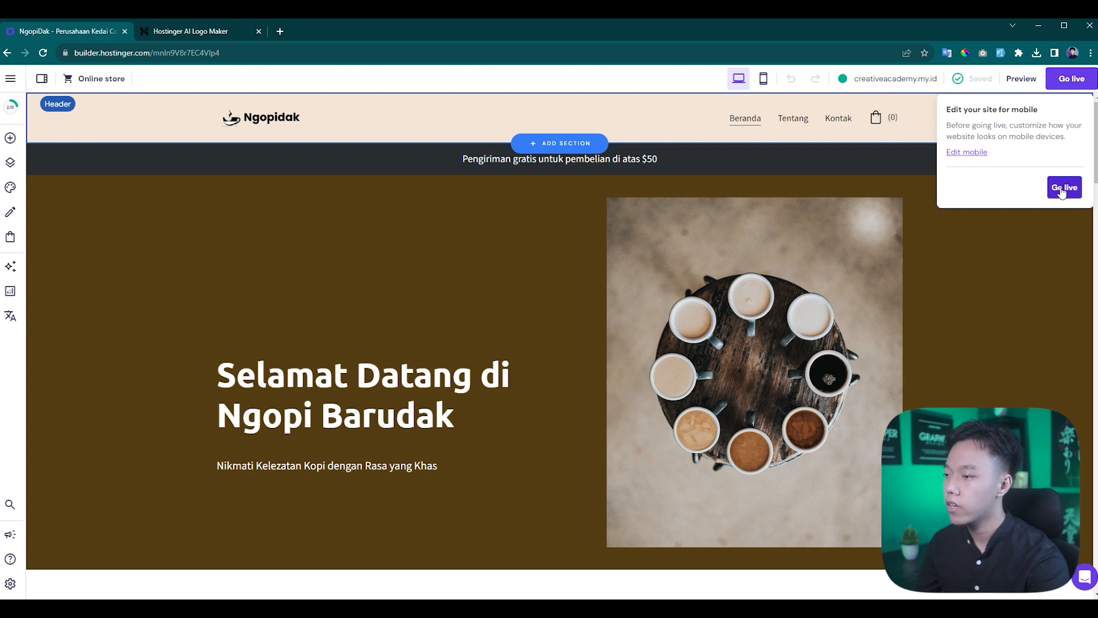
pyautogui.click(1063, 187)
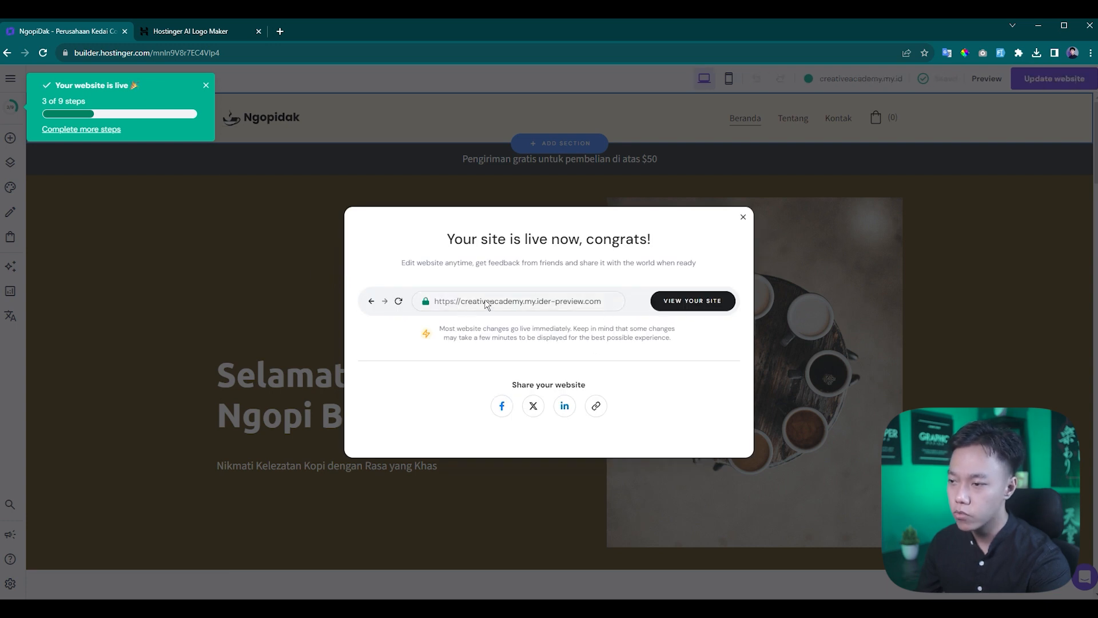
# Step: Open the published site at creativeacademy.my.id in a new browser tab
pyautogui.click(282, 31)
pyautogui.write('CREATIVEACAdemy')
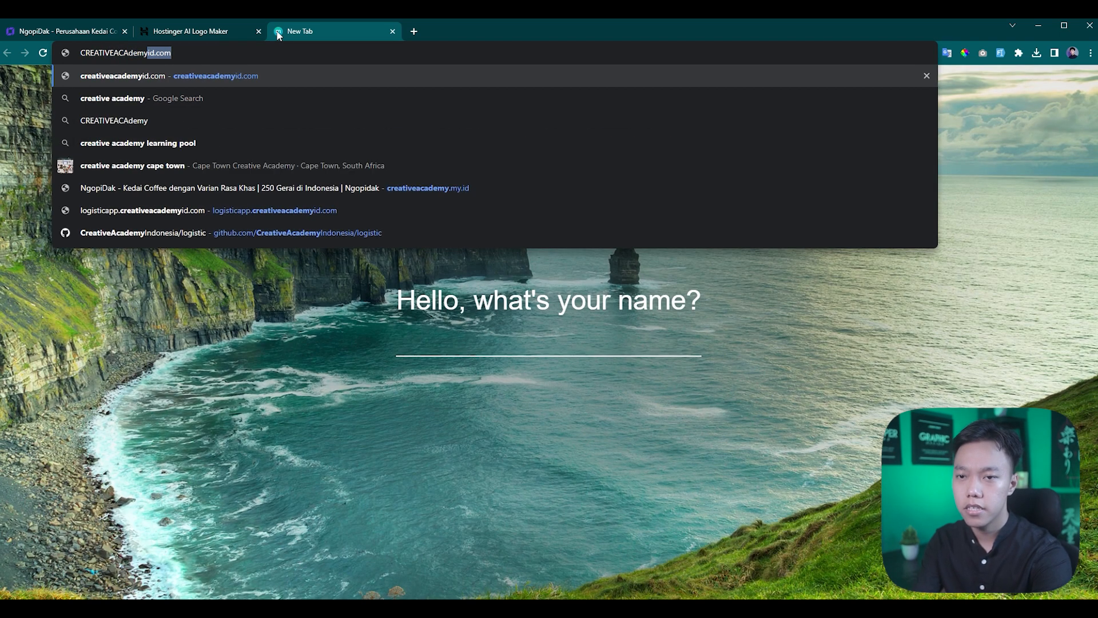
pyautogui.press('BackSpace')
pyautogui.press('BackSpace')
pyautogui.write('y.')
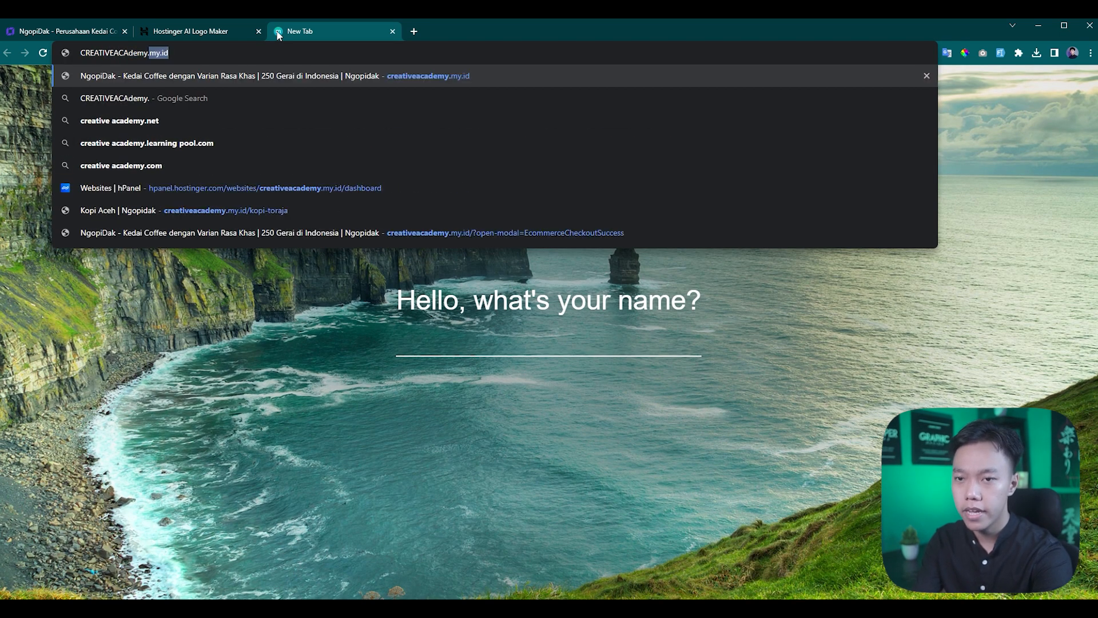
pyautogui.press('Return')
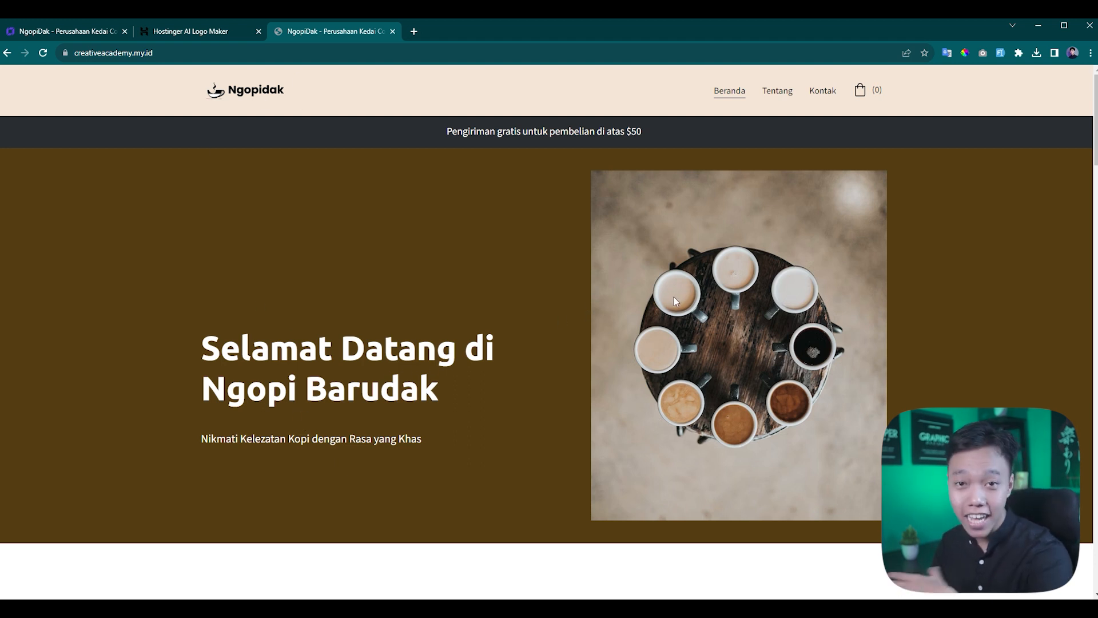
# Step: Add two units of Kopi Arabika from the live store to the bag and check out with Regular shipping to Indonesia
pyautogui.scroll(-10, 625, 237)
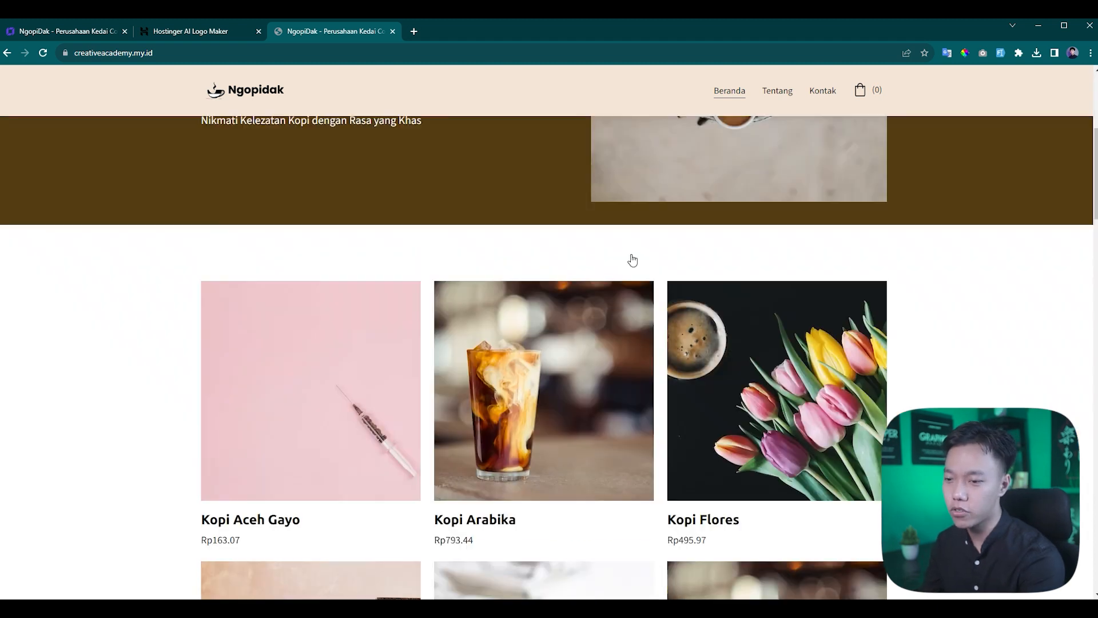
pyautogui.scroll(2, 573, 294)
pyautogui.scroll(2, 573, 294)
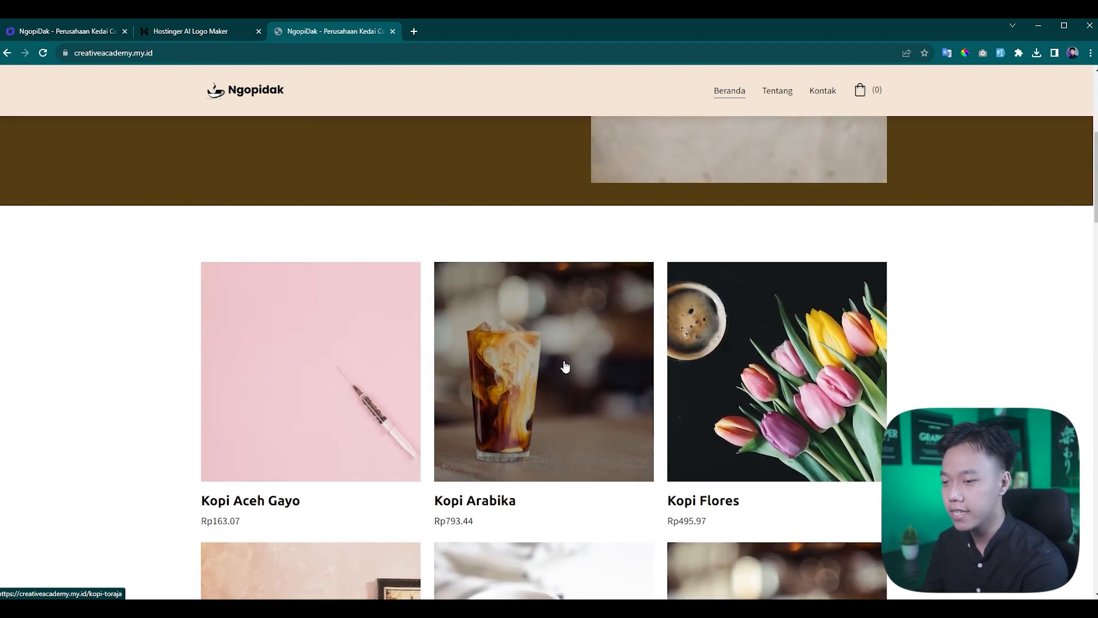
pyautogui.click(564, 363)
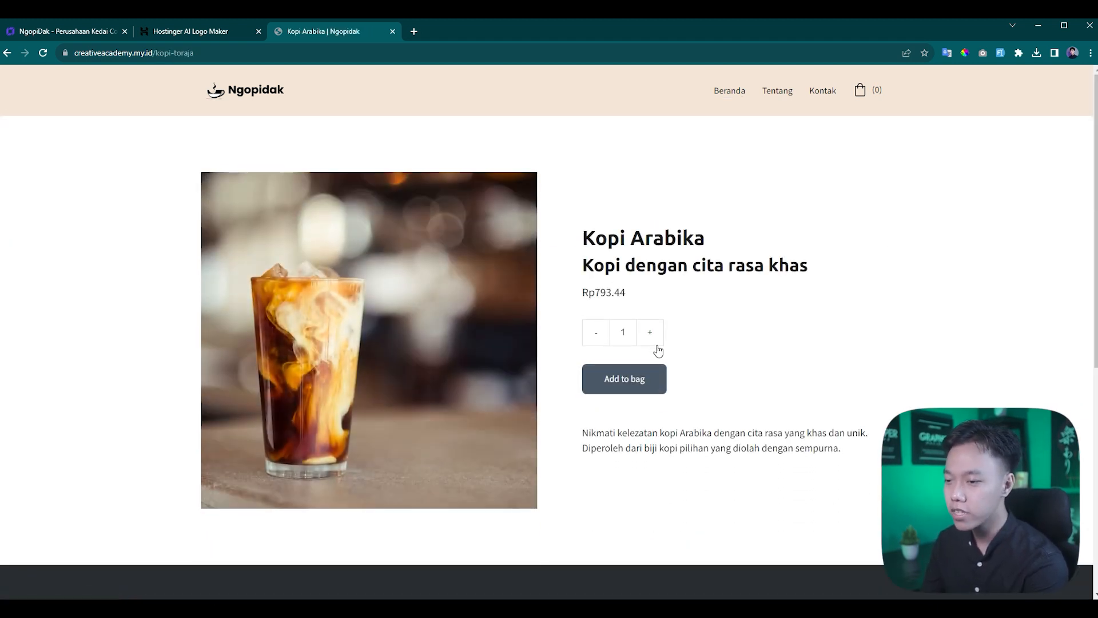
pyautogui.click(650, 334)
pyautogui.click(629, 387)
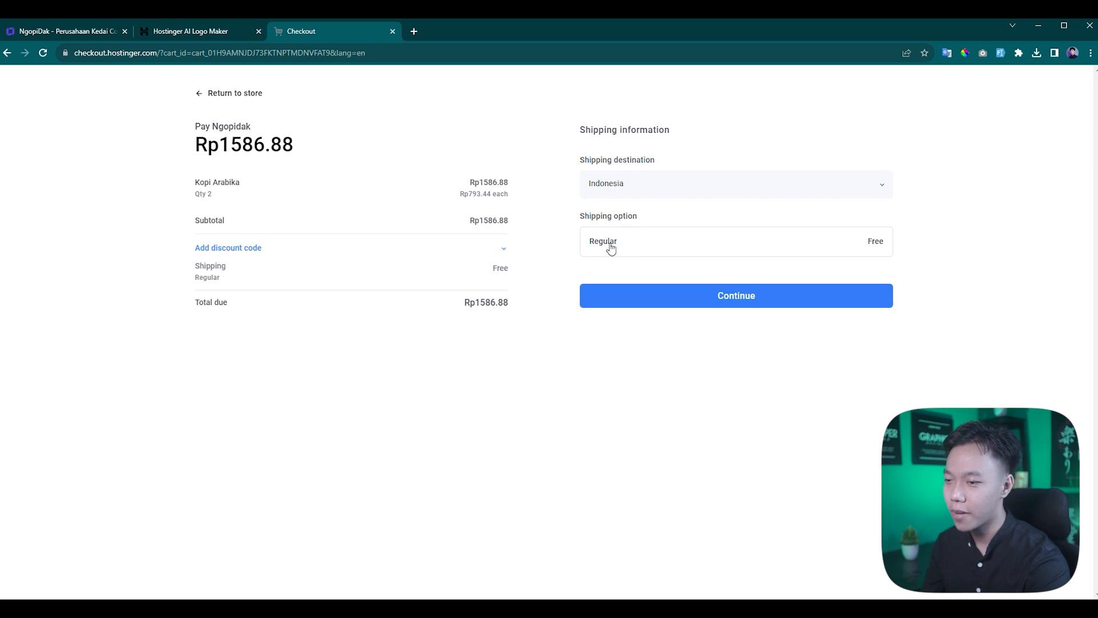
pyautogui.click(715, 295)
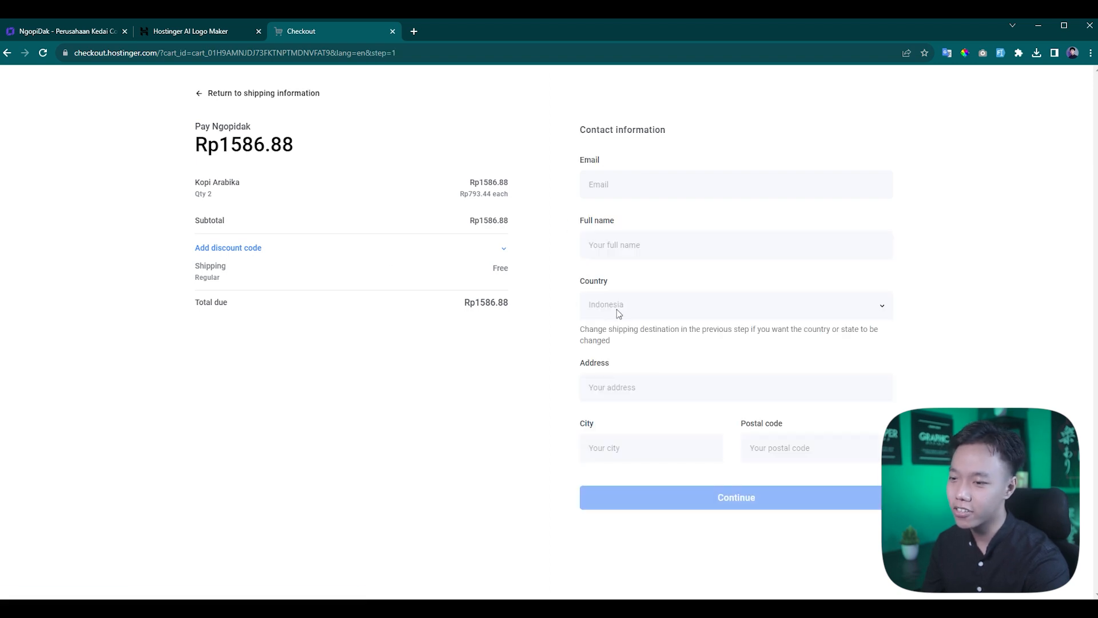
# Step: Fill in the customer's email, full name, address, city and postal code, and place the order with the COD payment method
pyautogui.click(630, 191)
pyautogui.click(660, 214)
pyautogui.click(649, 245)
pyautogui.write('temporary')
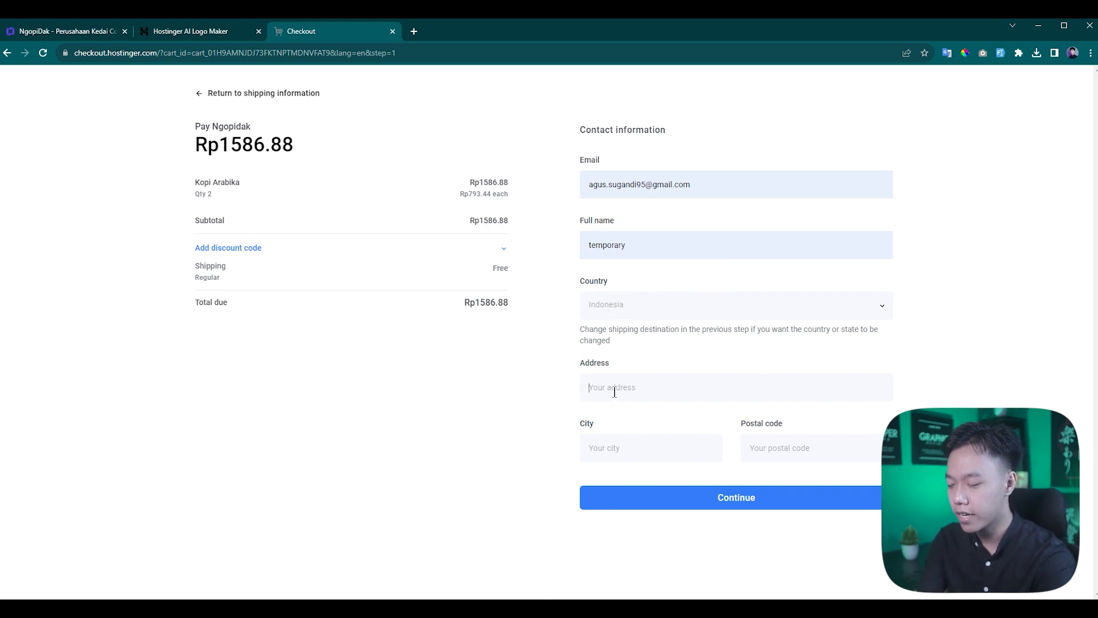
pyautogui.write('bAND')
pyautogui.hotkey('ctrl', 'a')
pyautogui.write('Ban')
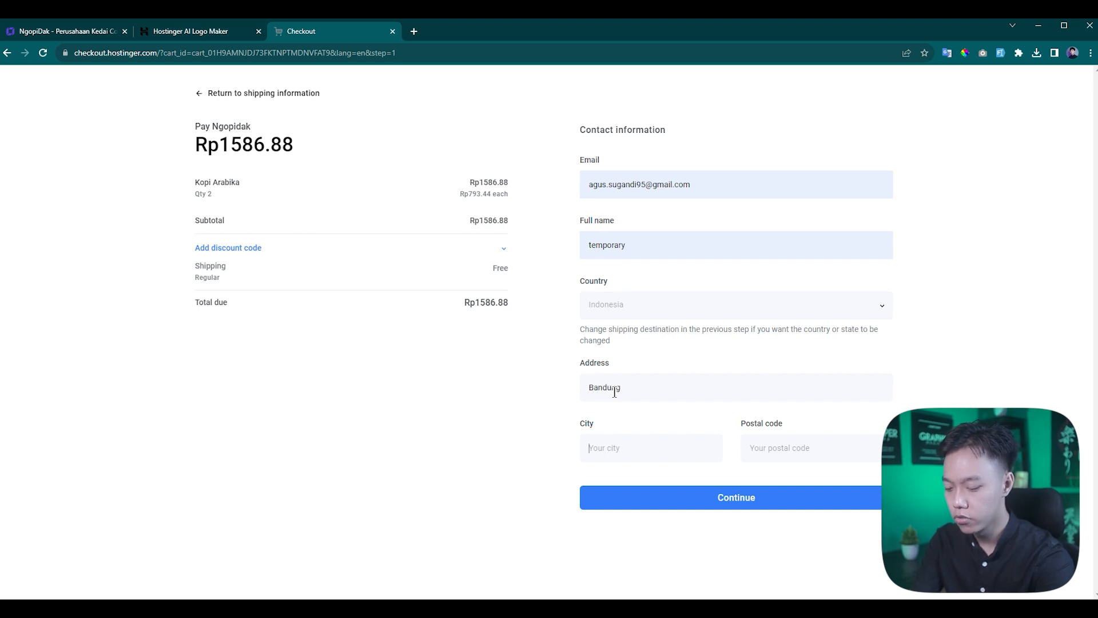
pyautogui.write('bandung')
pyautogui.press('Tab')
pyautogui.write('4')
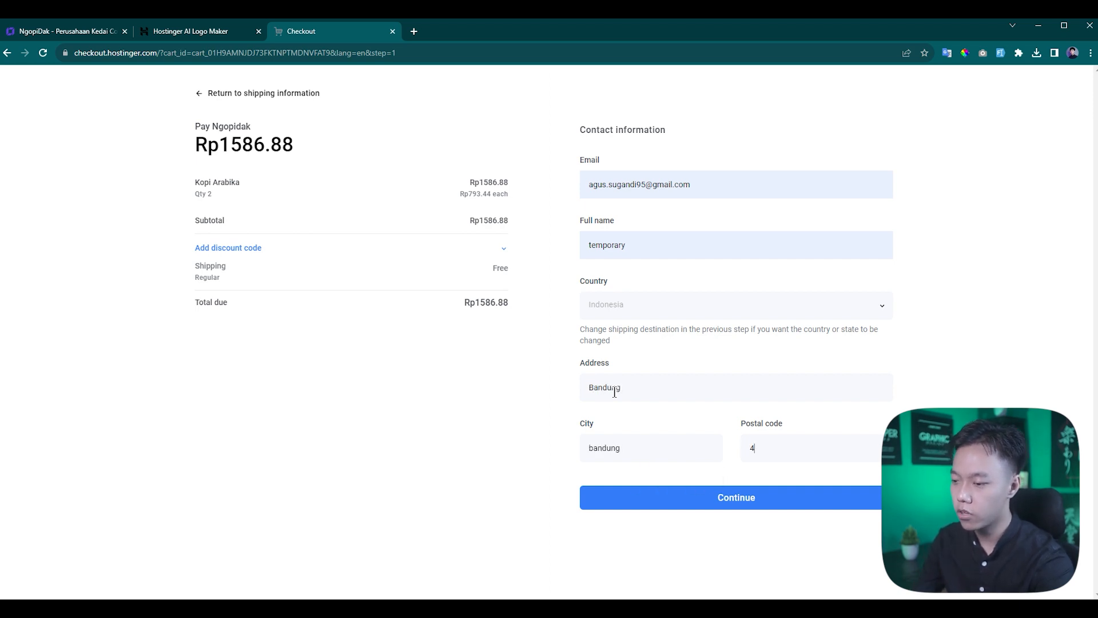
pyautogui.click(669, 502)
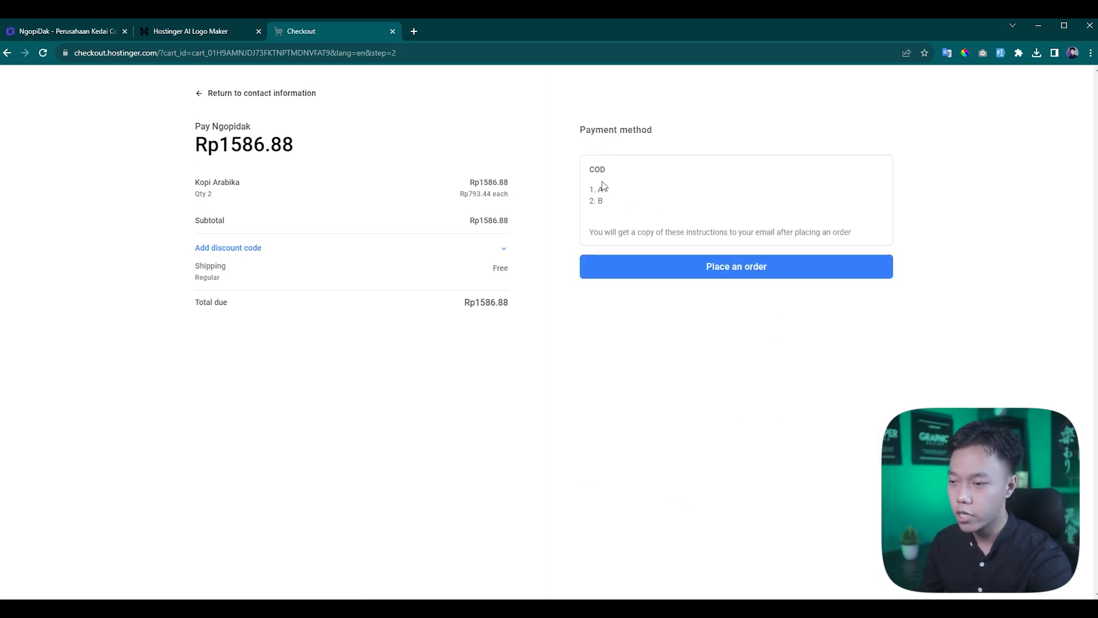
pyautogui.click(706, 273)
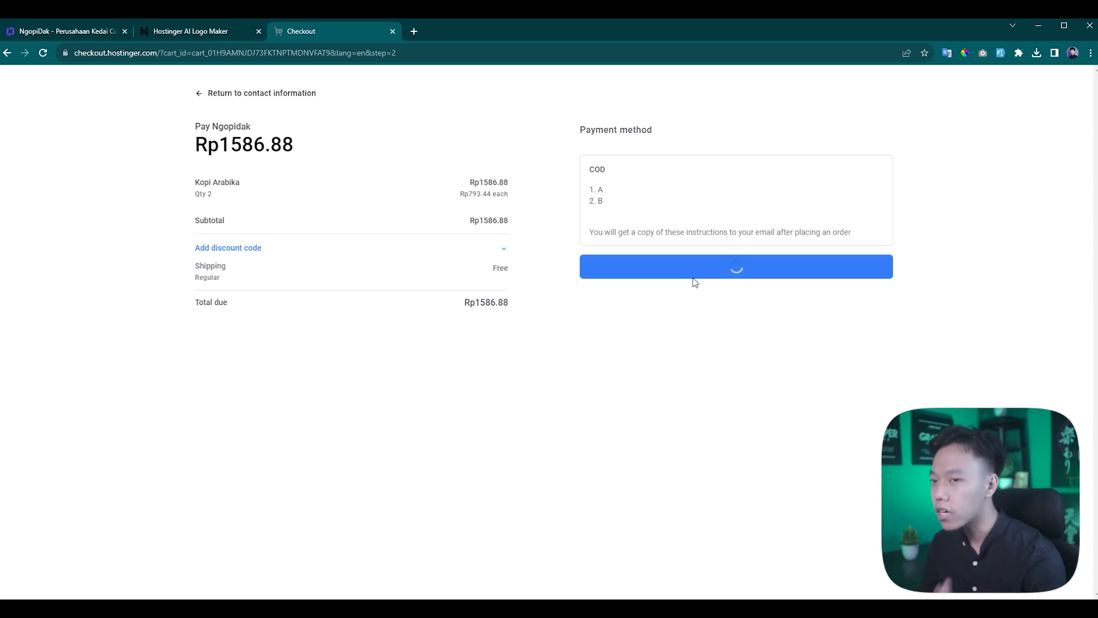
# Step: Open the new Kopi Arabika order in the store manager's orders and examine its details and the options for marking it as fulfilled
pyautogui.click(79, 27)
pyautogui.click(205, 85)
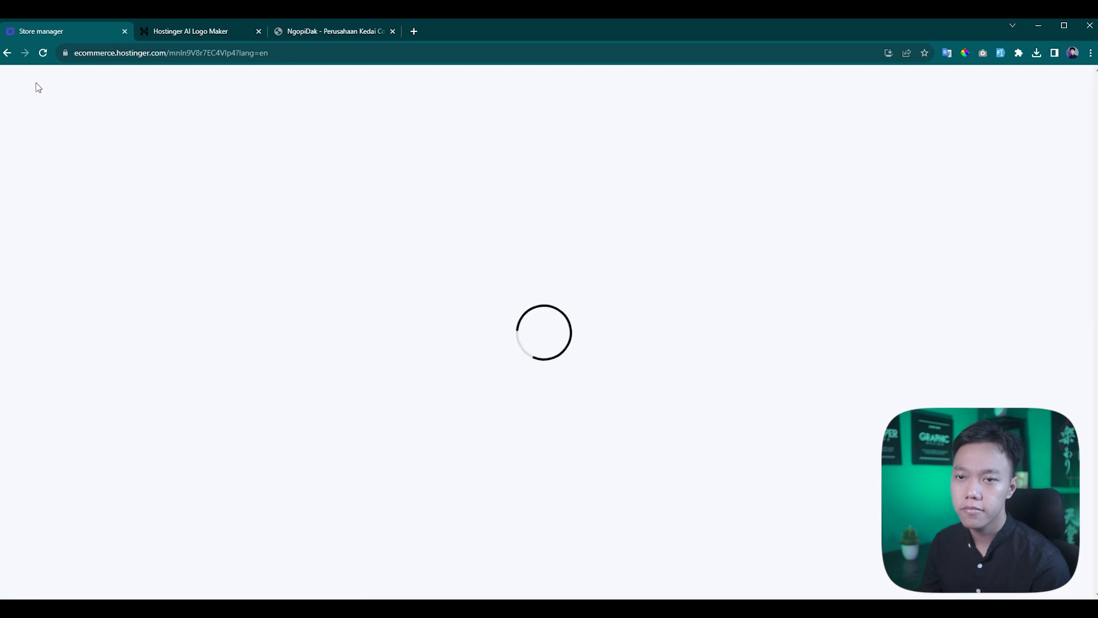
pyautogui.click(329, 33)
pyautogui.click(558, 367)
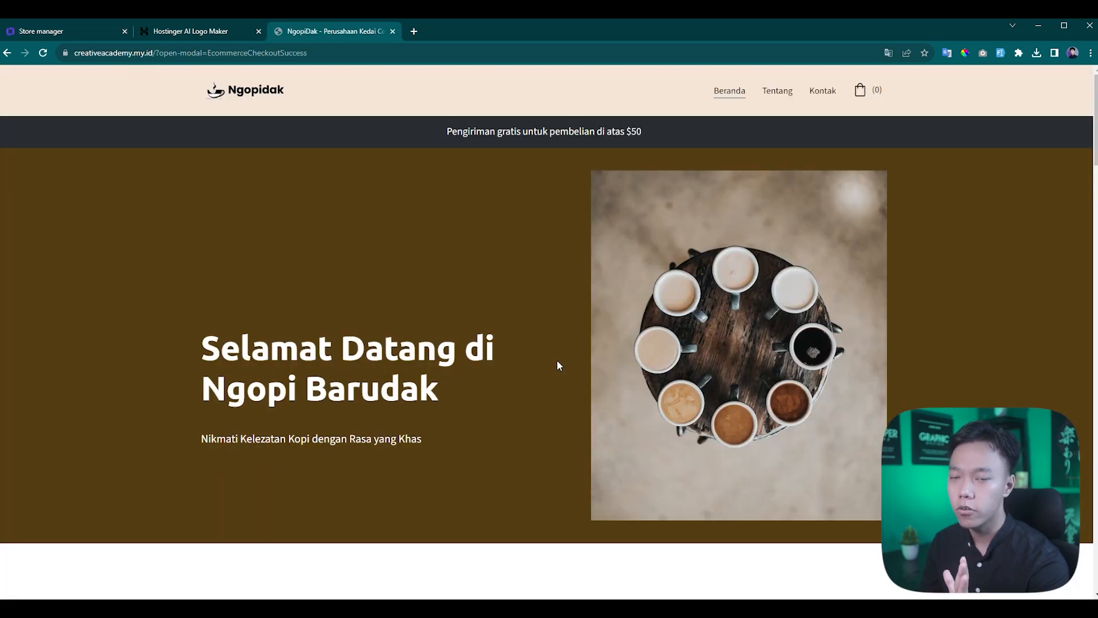
pyautogui.click(26, 32)
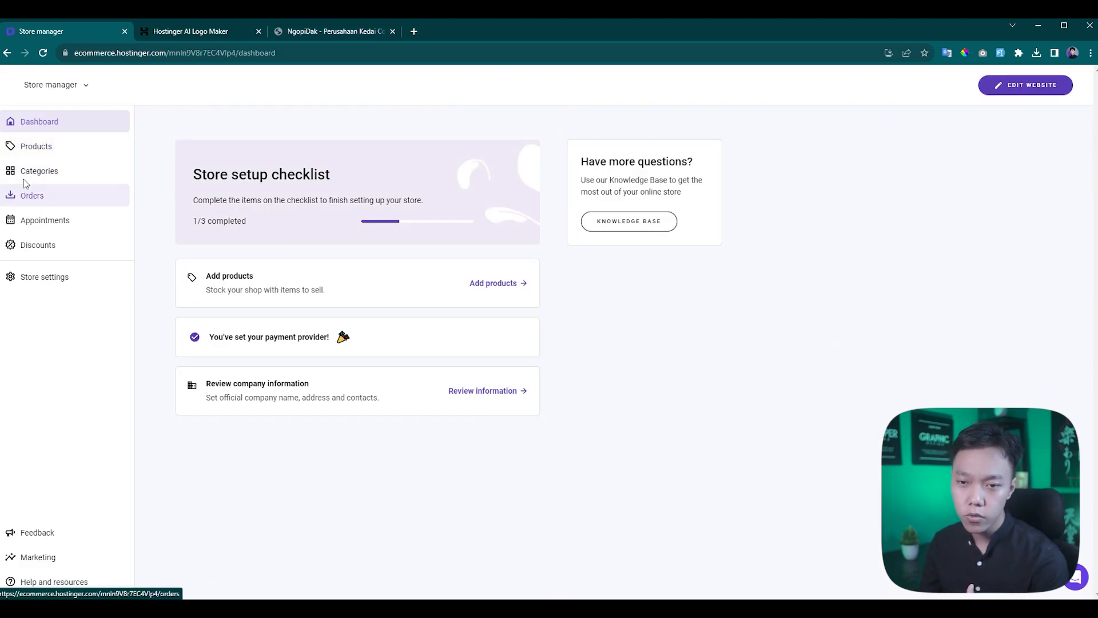
pyautogui.click(41, 204)
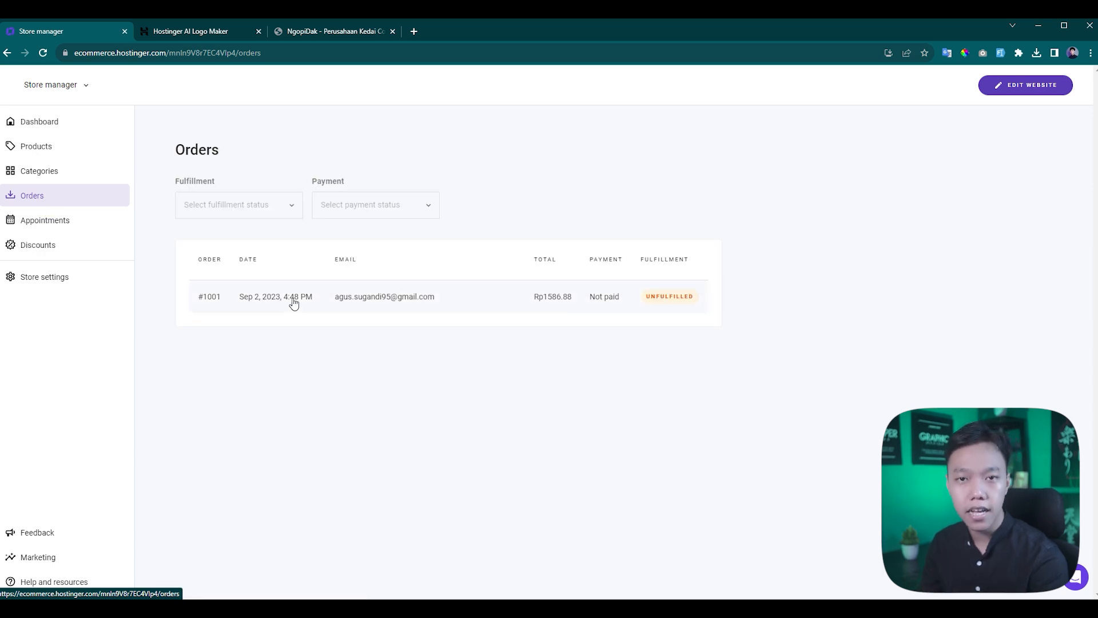
pyautogui.click(293, 304)
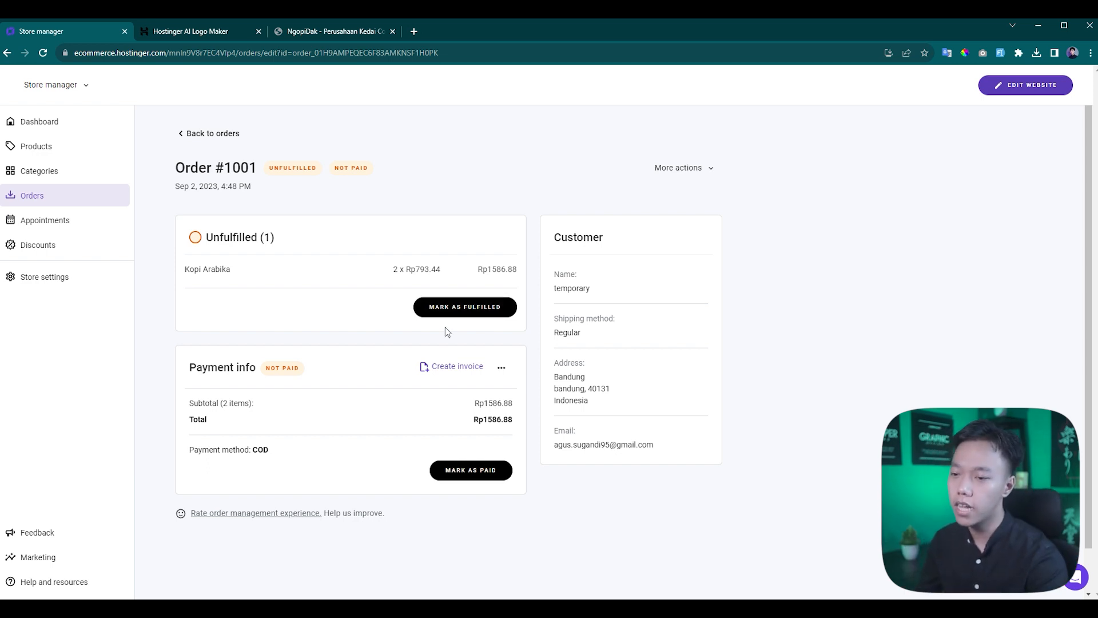
pyautogui.click(462, 306)
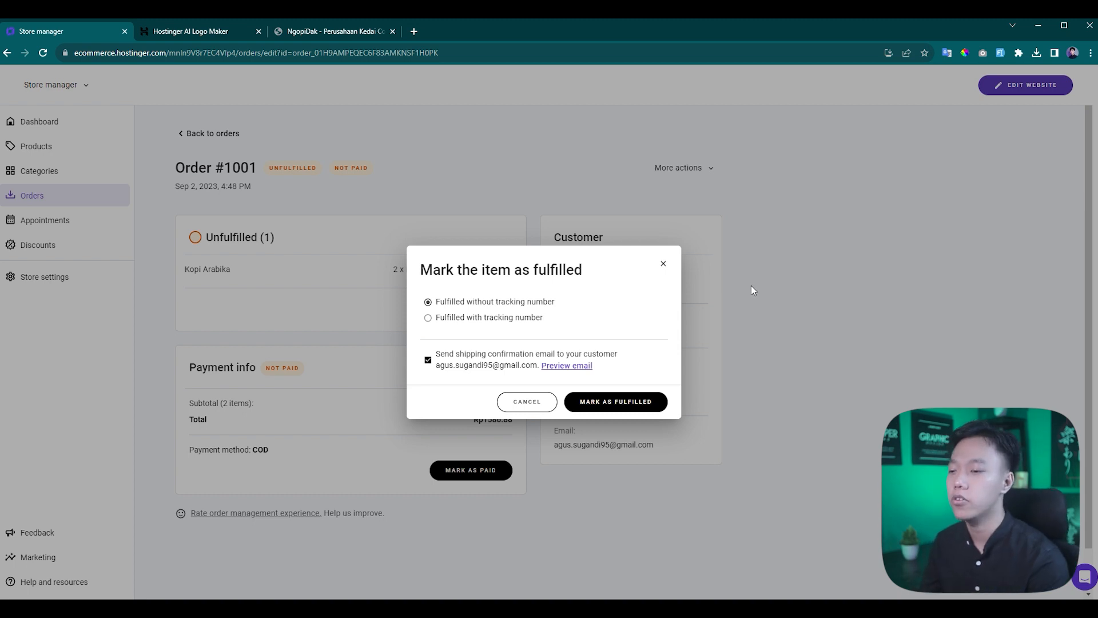
pyautogui.click(664, 263)
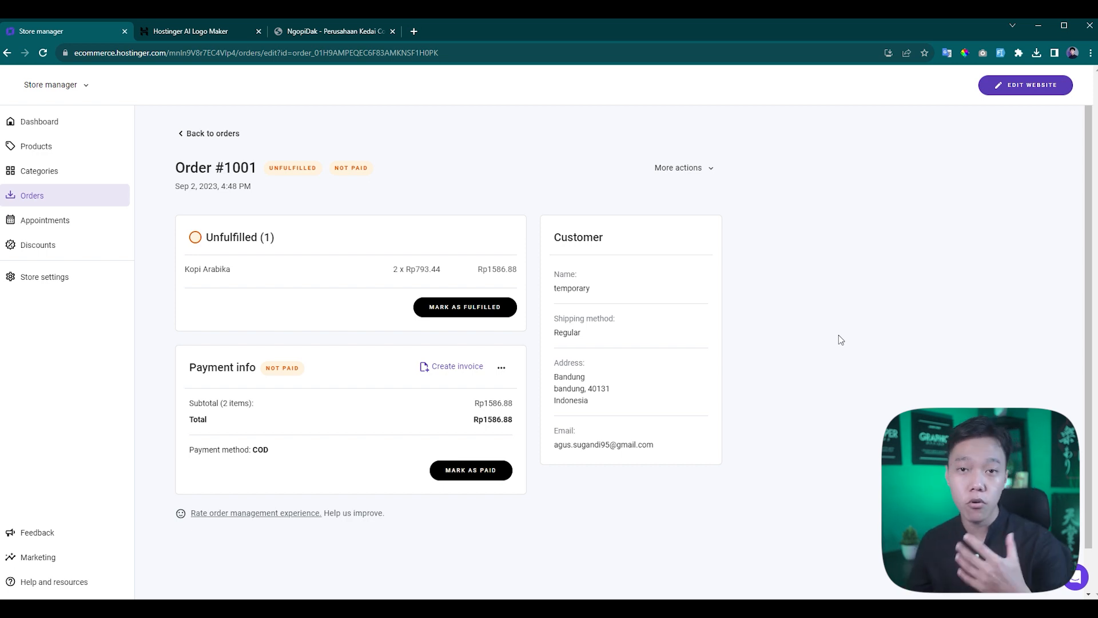
# Step: Go back to hPanel and look over the account's hosting, domain and email services and its list of websites
pyautogui.click(65, 87)
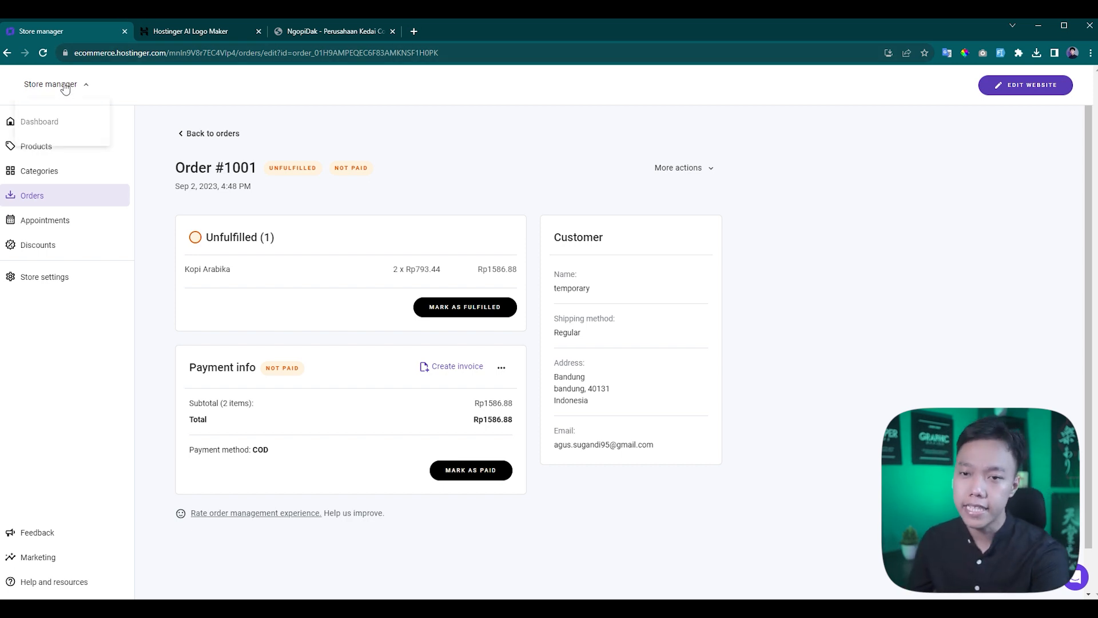
pyautogui.click(57, 171)
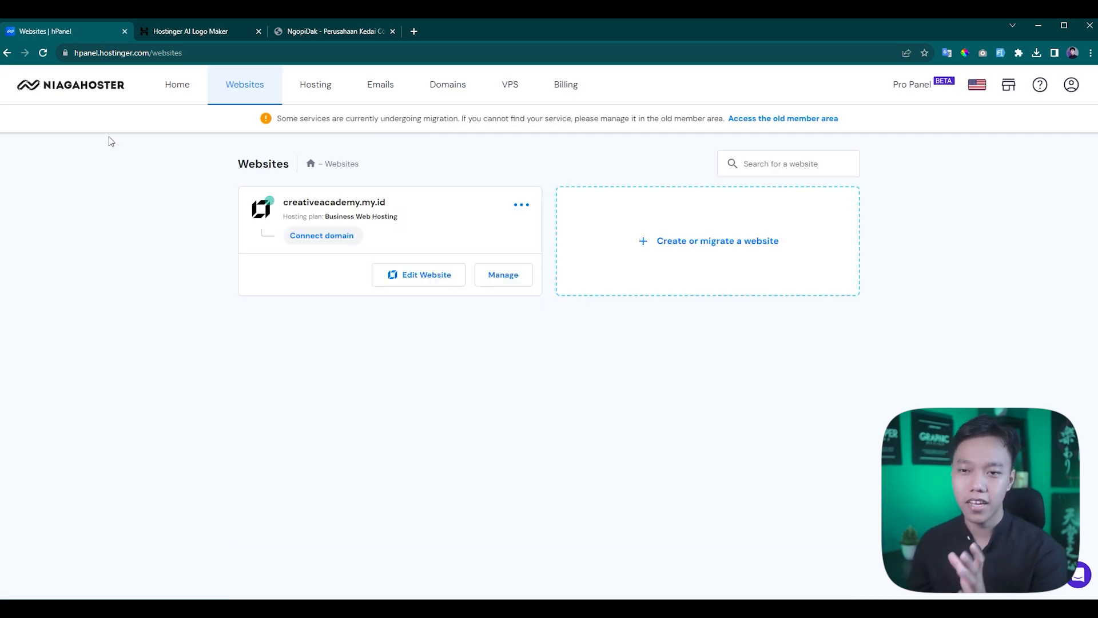
pyautogui.click(177, 85)
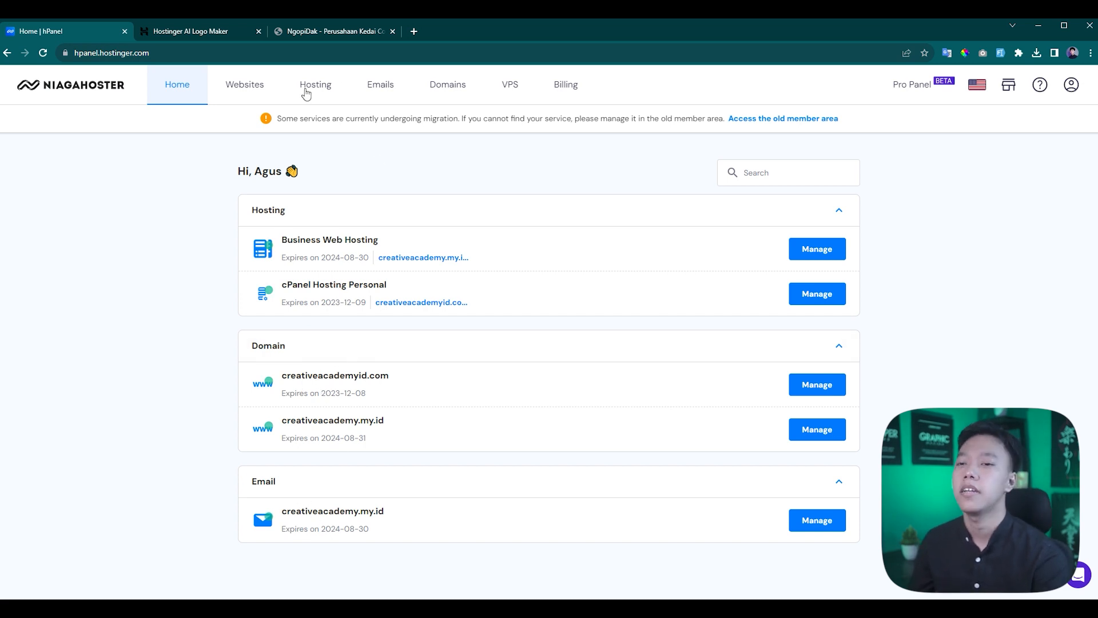
pyautogui.click(248, 105)
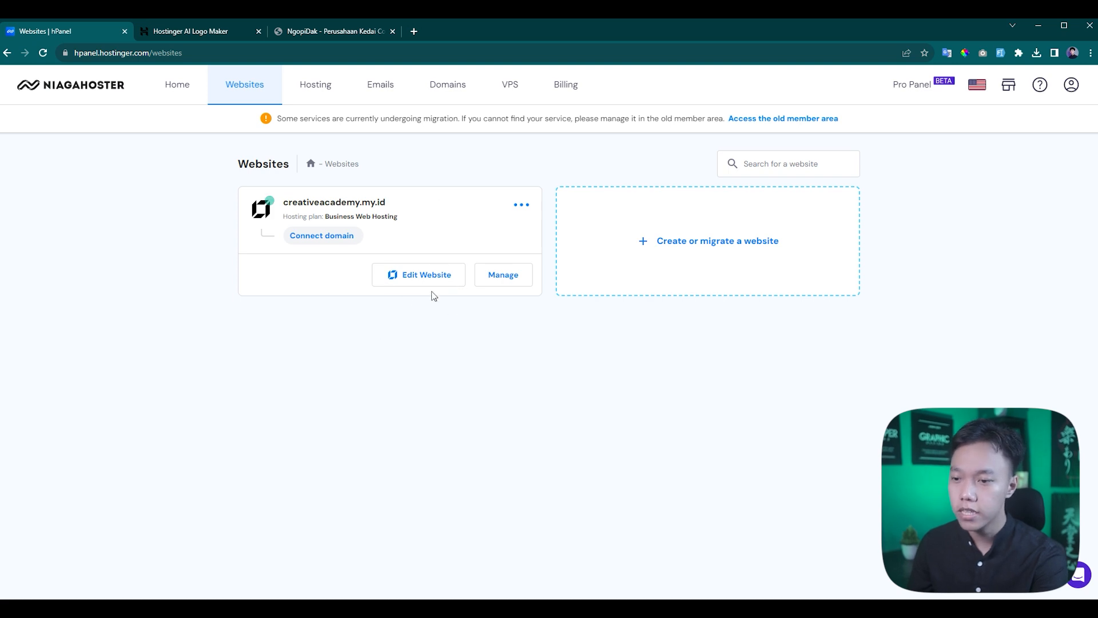
# Step: Open the management dashboard of creativeacademy.my.id and look through its setup tips, store guides and analytics
pyautogui.click(497, 285)
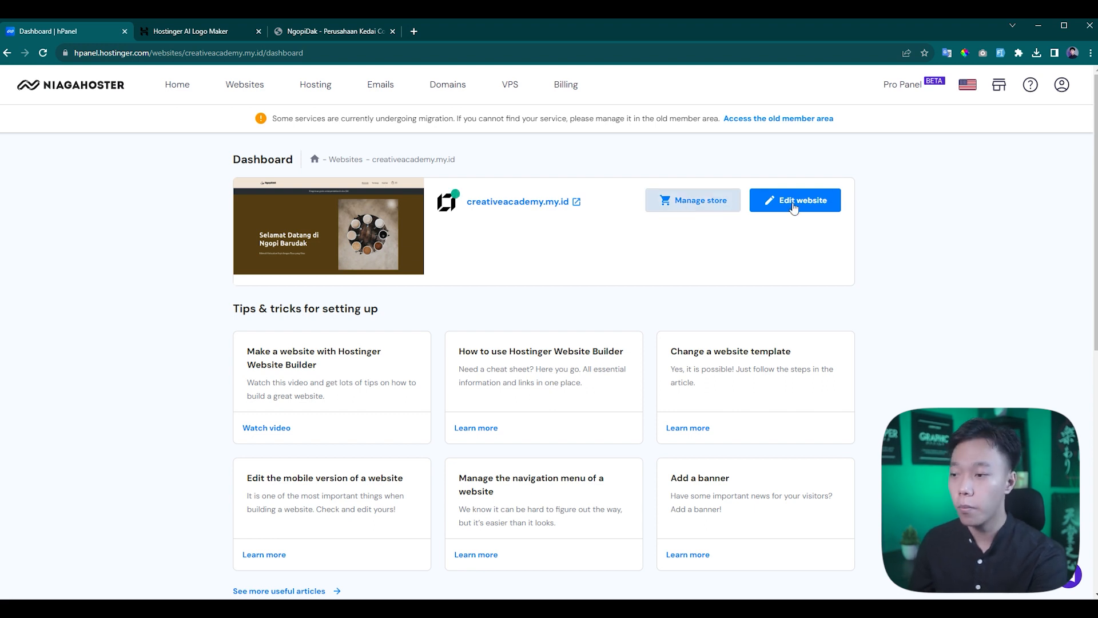
pyautogui.scroll(-3, 336, 315)
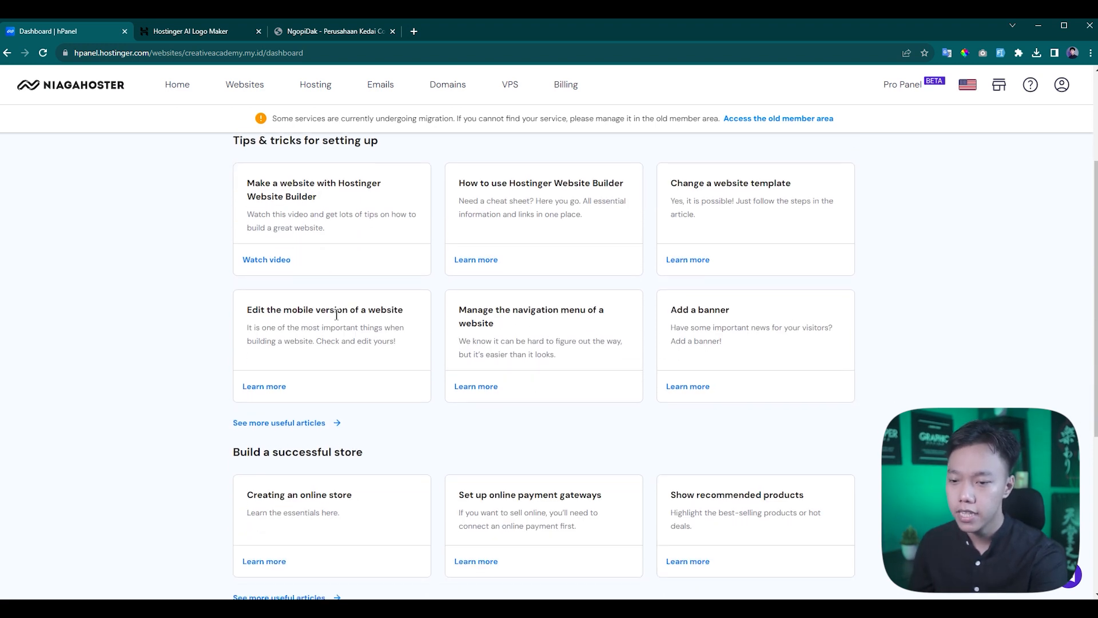
pyautogui.scroll(2, 222, 200)
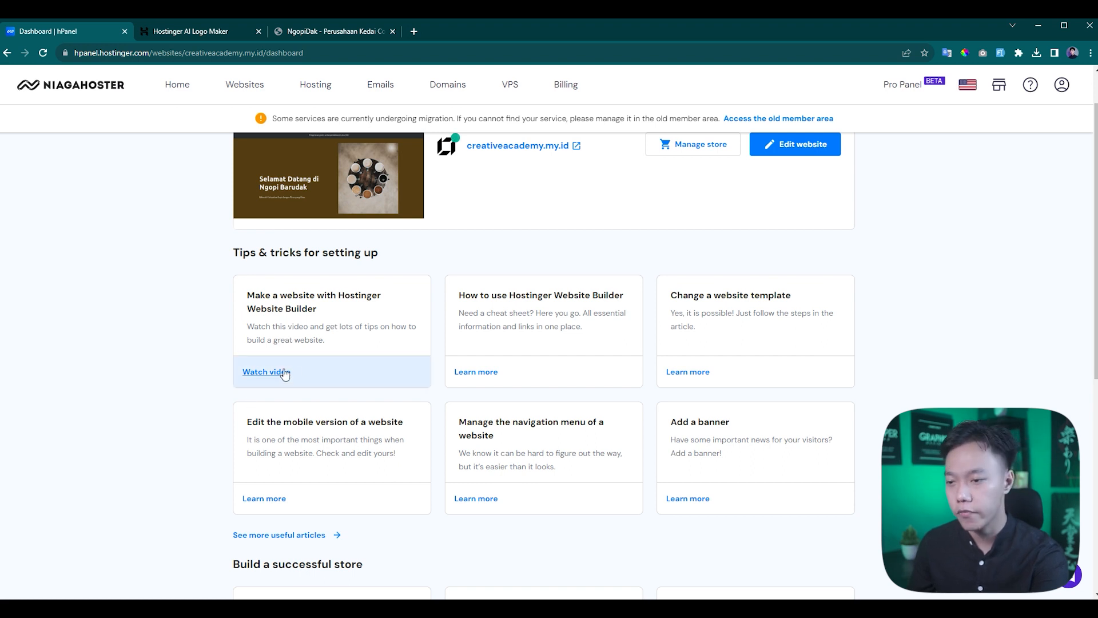
pyautogui.scroll(-5, 304, 365)
pyautogui.scroll(6, 297, 372)
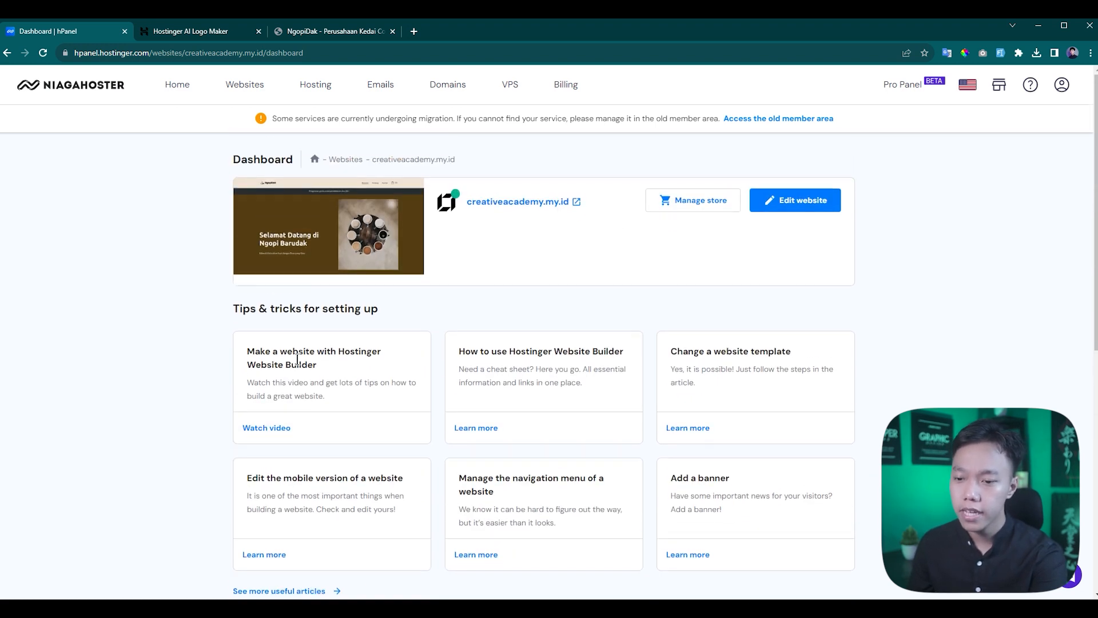
pyautogui.scroll(-8, 311, 417)
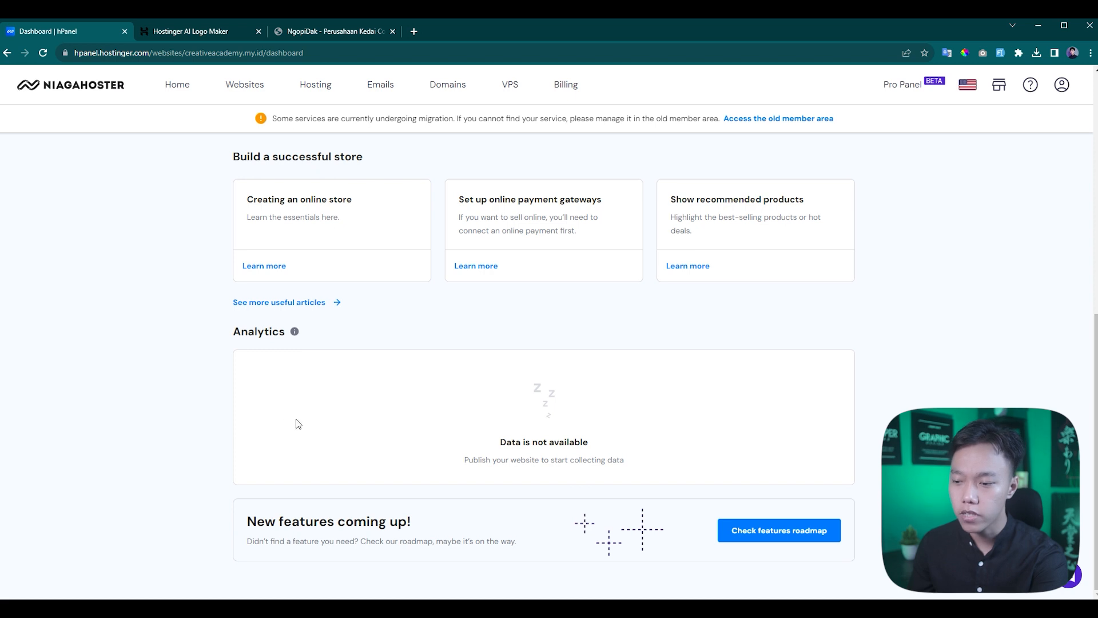
# Step: Finish viewing the creativeacademy.my.id dashboard and look through the account's hosting plans, email services, domains and VPS pages
pyautogui.scroll(6, 298, 435)
pyautogui.scroll(-6, 332, 432)
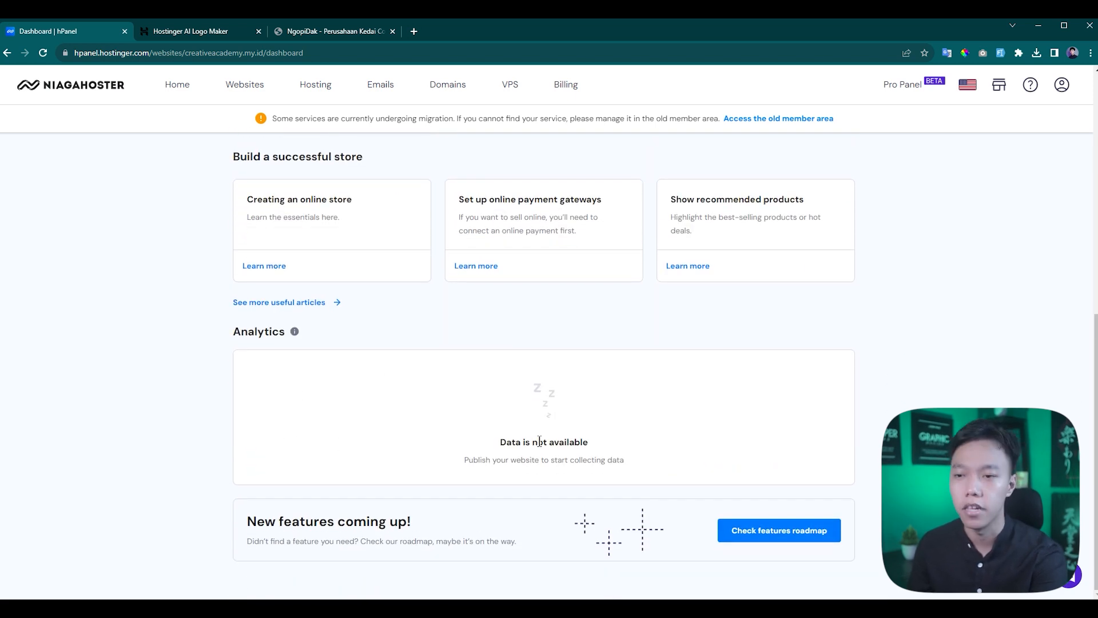
pyautogui.scroll(10, 535, 443)
pyautogui.click(315, 86)
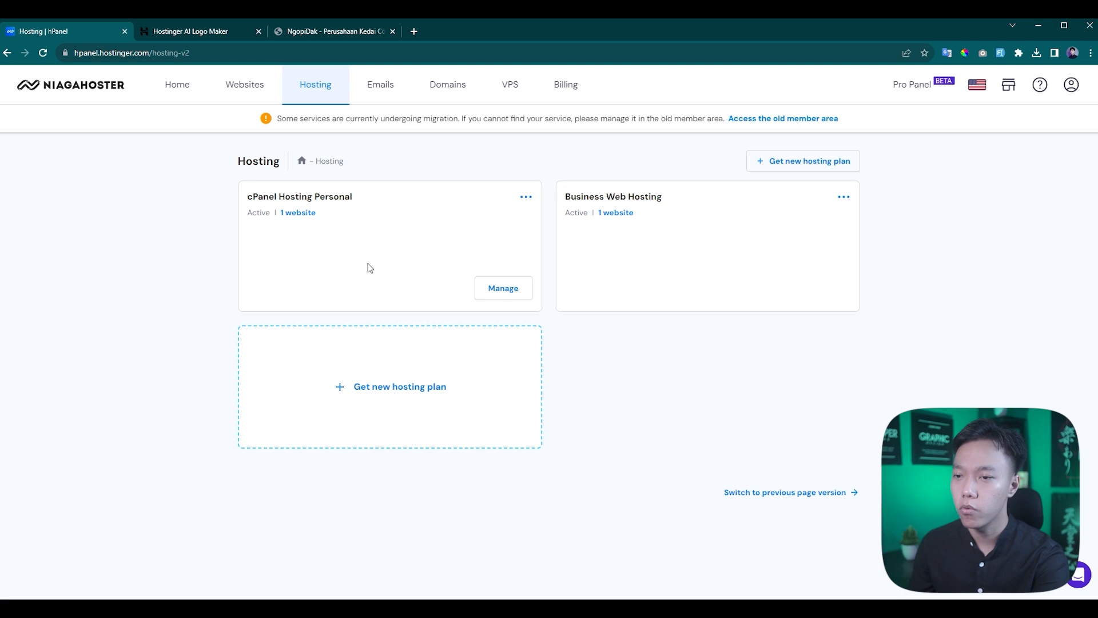
pyautogui.click(399, 86)
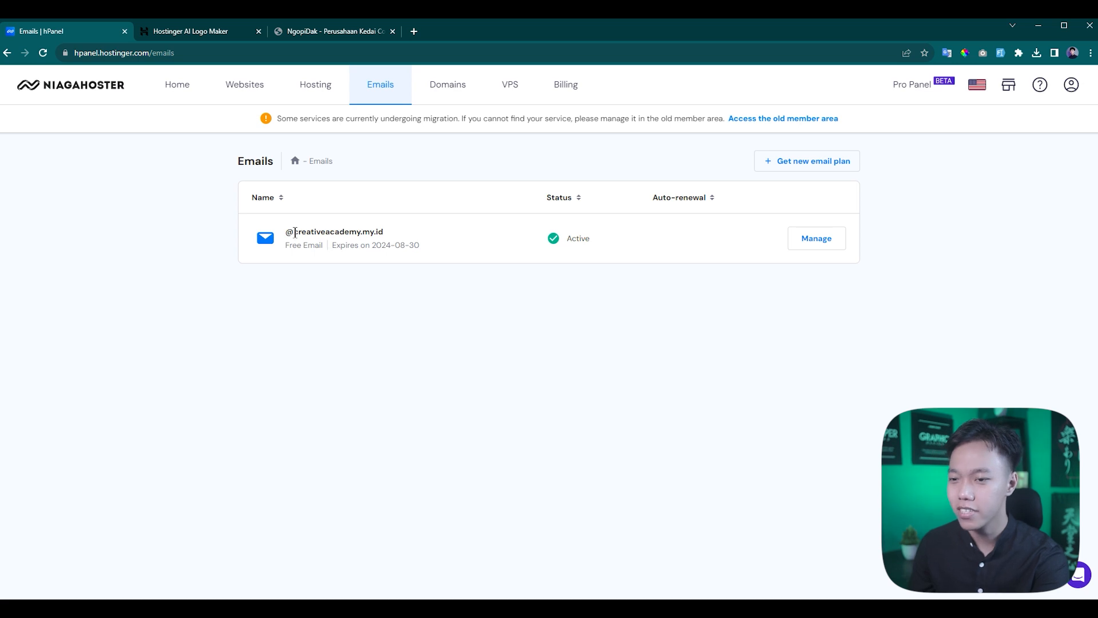
pyautogui.click(446, 89)
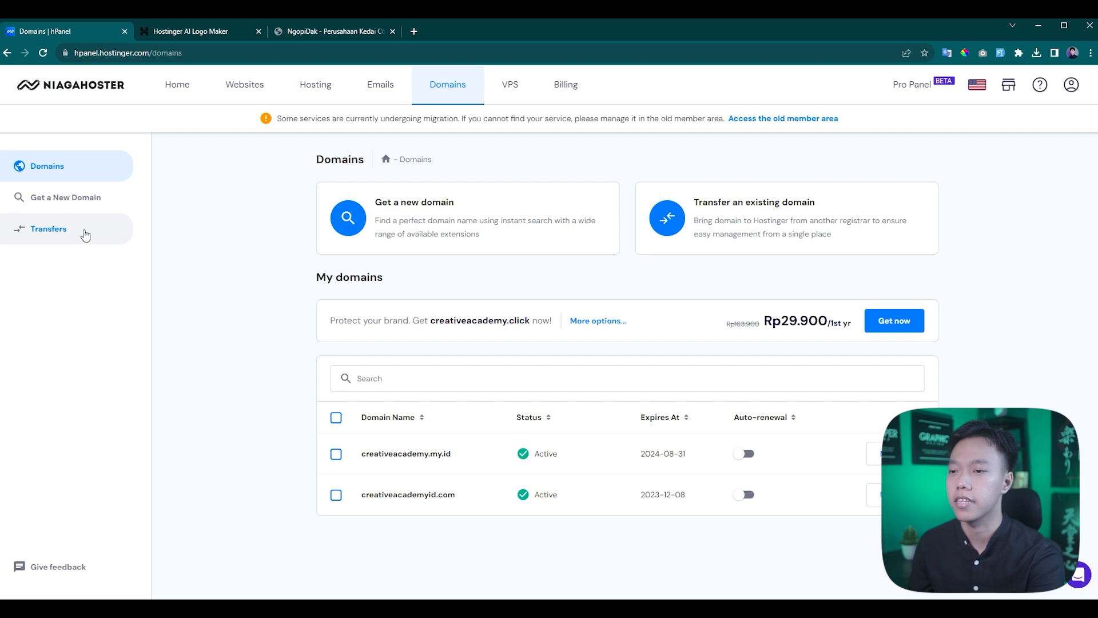
pyautogui.click(519, 89)
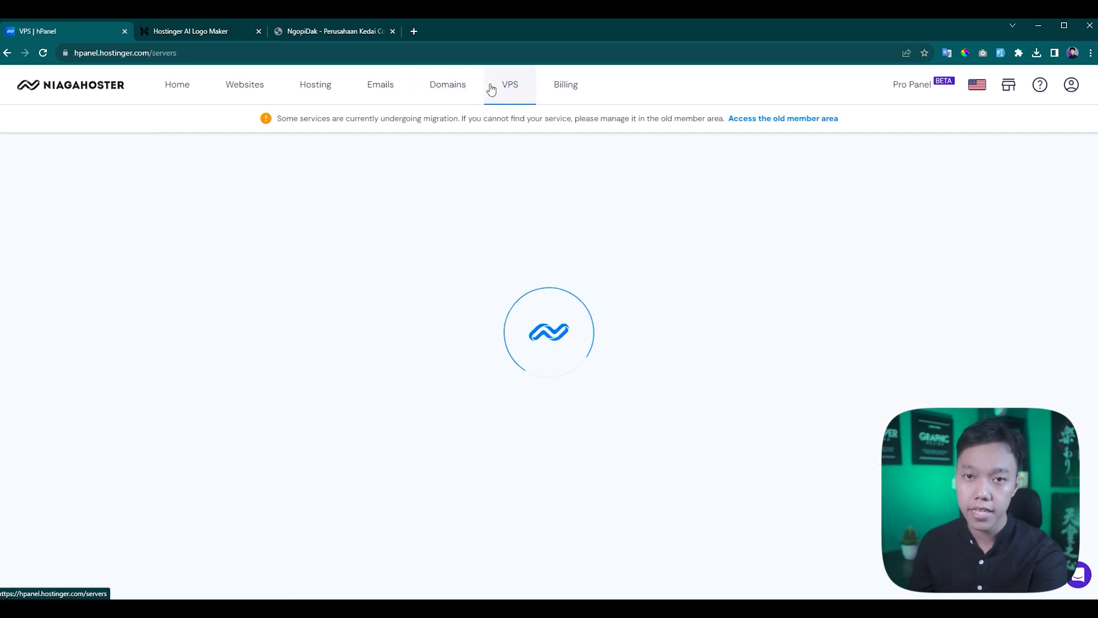
# Step: Review the billing subscriptions and payment history, and check the Business Web Hosting payment's details and invoice download without saving the file
pyautogui.click(574, 92)
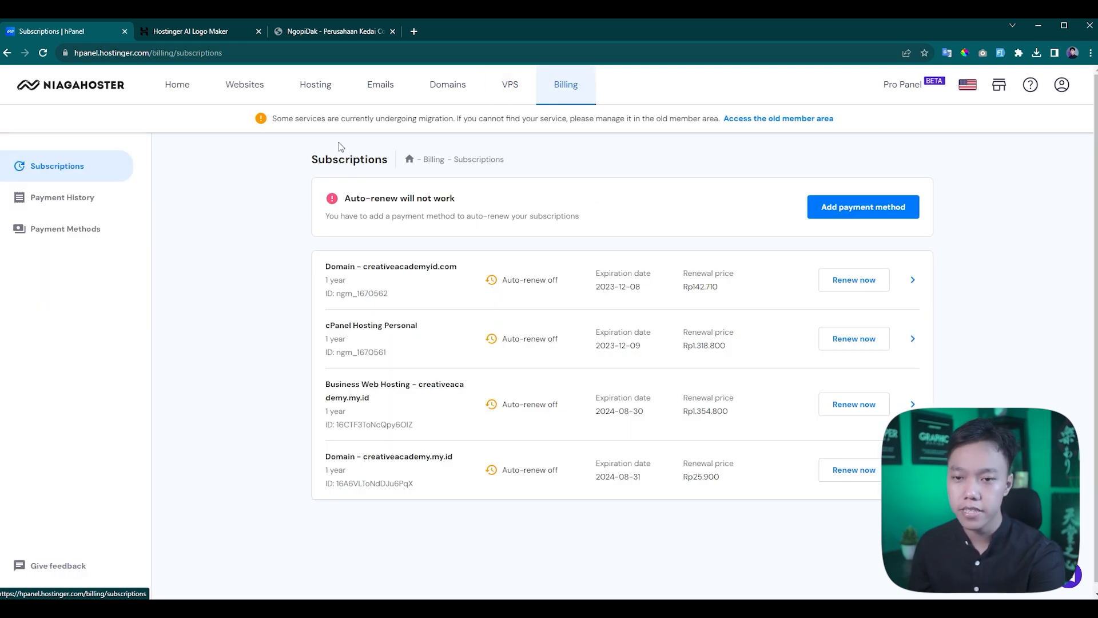
pyautogui.click(98, 211)
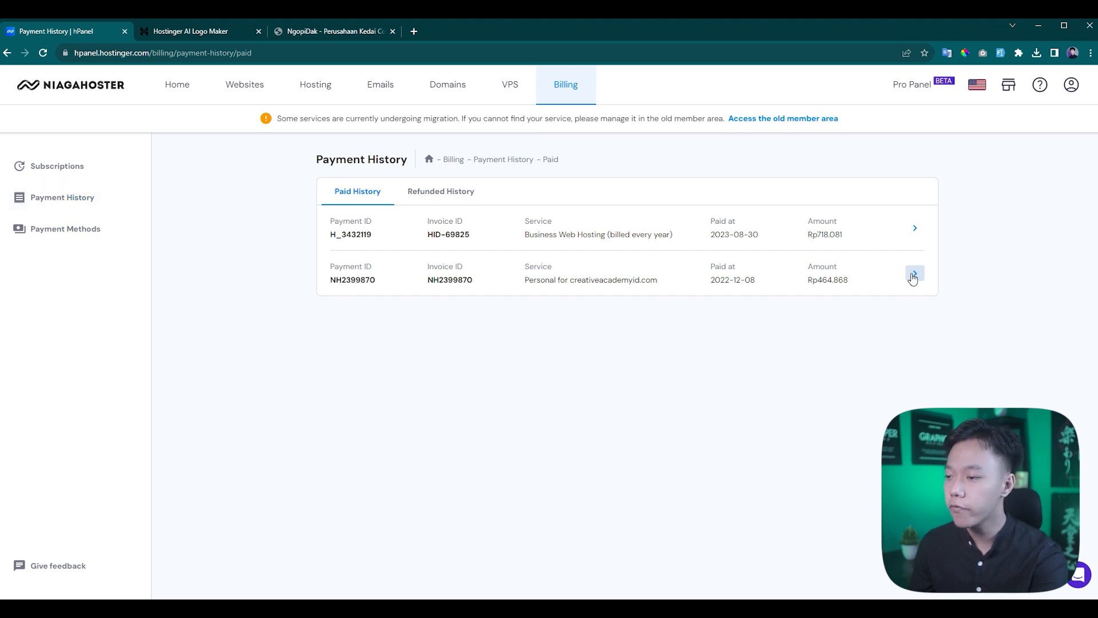
pyautogui.click(912, 232)
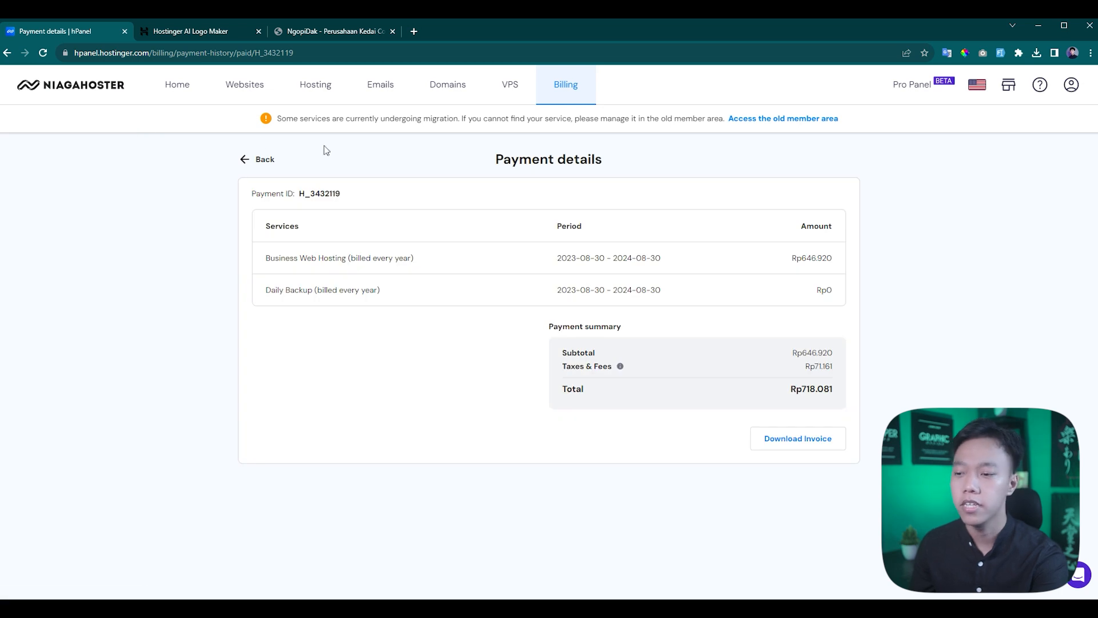
pyautogui.click(778, 441)
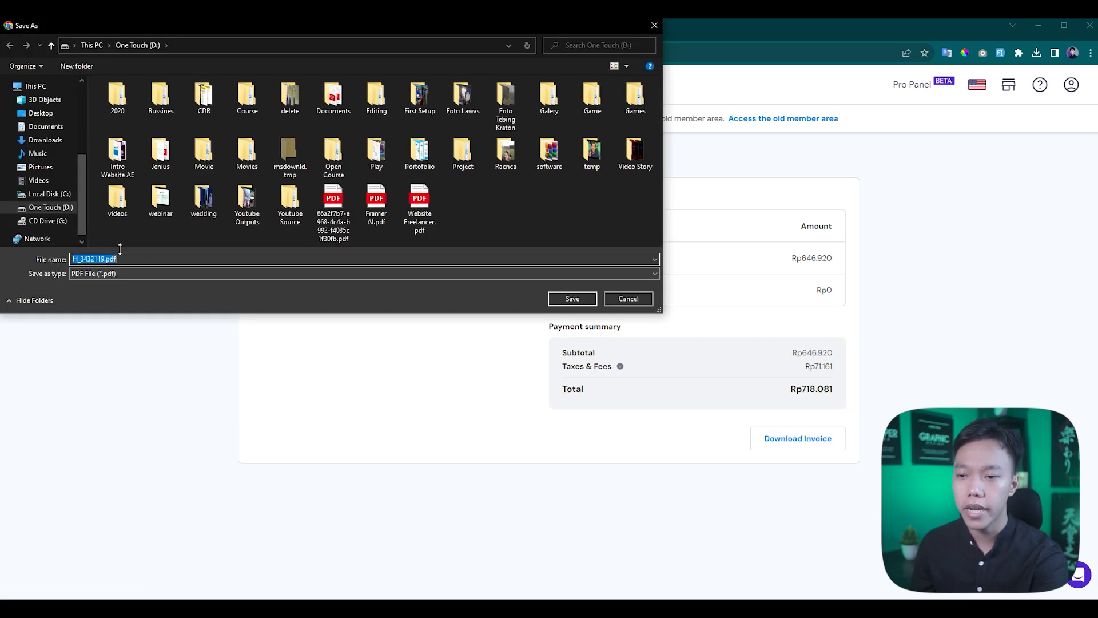
pyautogui.click(628, 300)
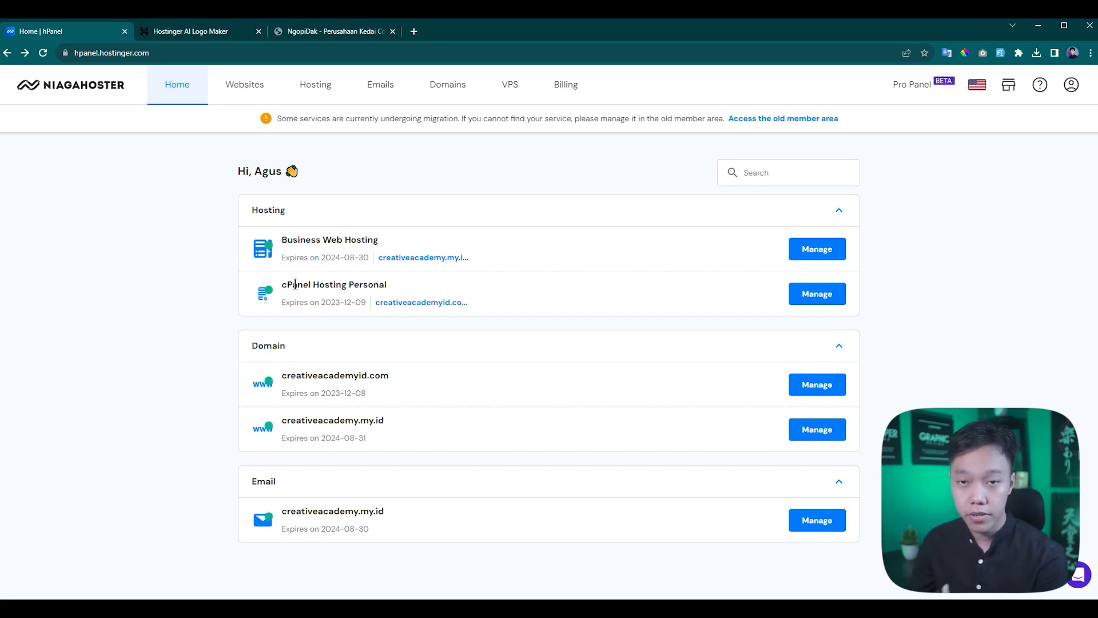
# Step: Examine the cPanel Hosting Personal plan's dashboard tools, cPanel details and WordPress installations, and go back to the list of websites
pyautogui.click(822, 295)
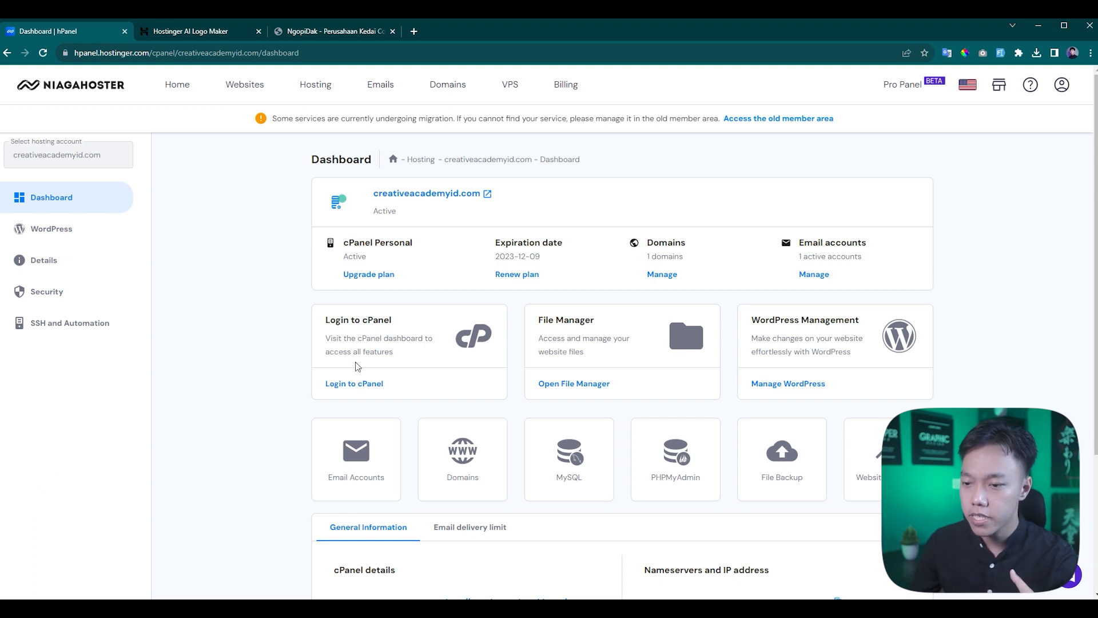
pyautogui.scroll(-2, 607, 384)
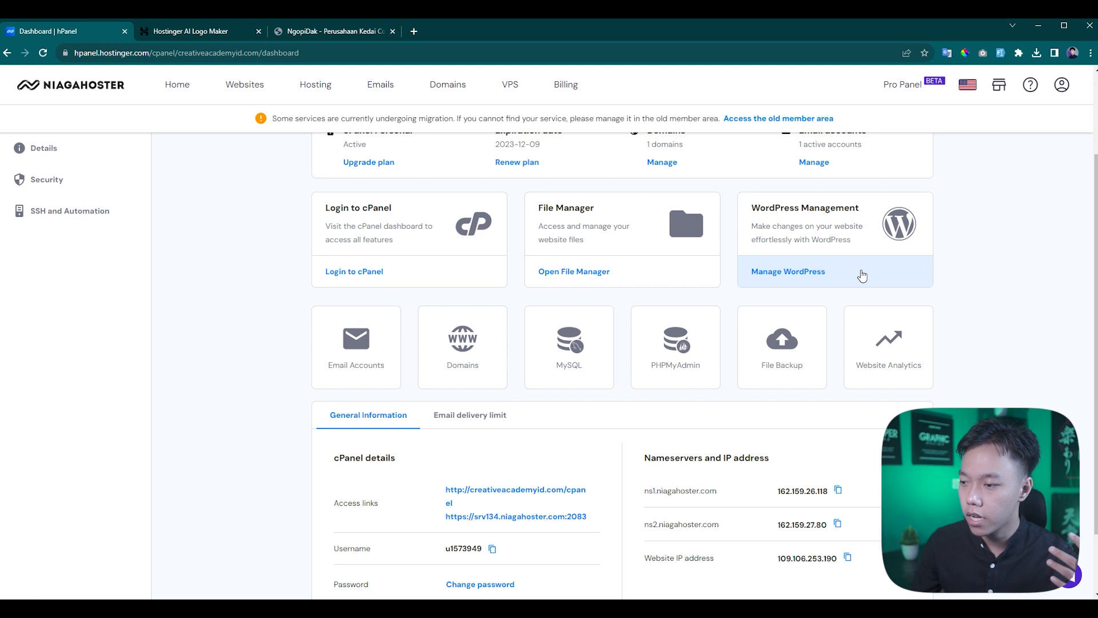
pyautogui.scroll(-2, 309, 317)
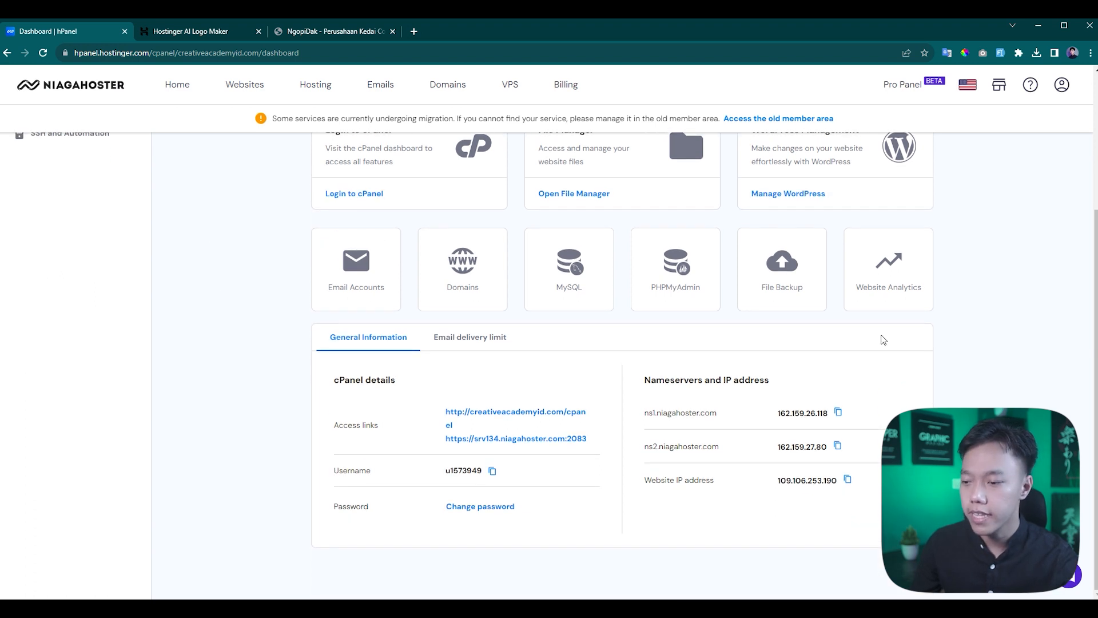
pyautogui.scroll(4, 217, 388)
pyautogui.click(46, 230)
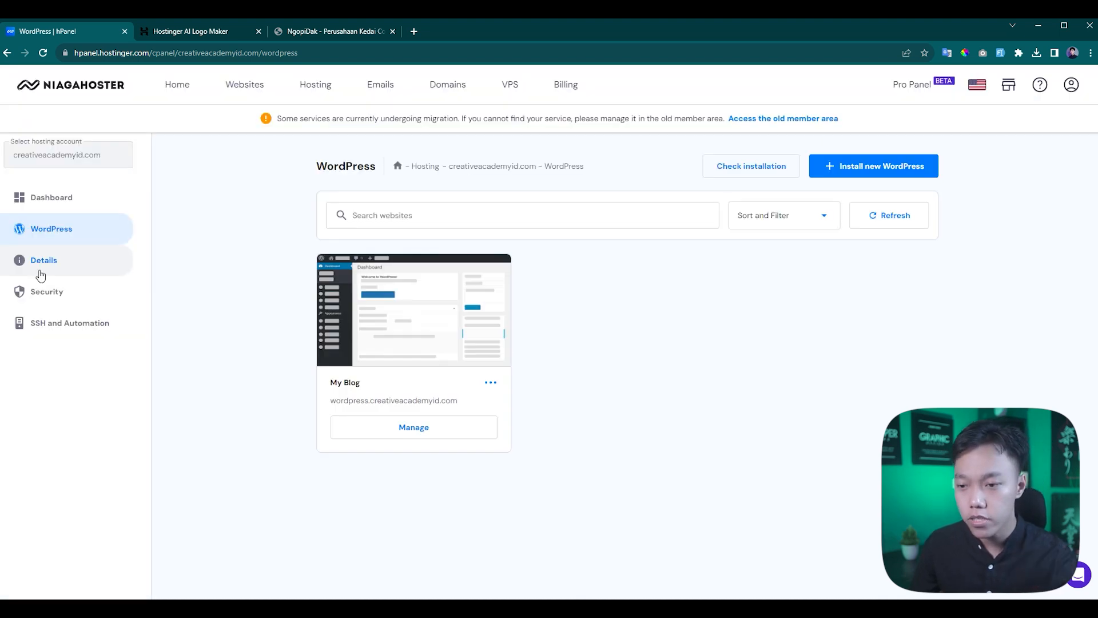
pyautogui.click(103, 204)
pyautogui.click(244, 86)
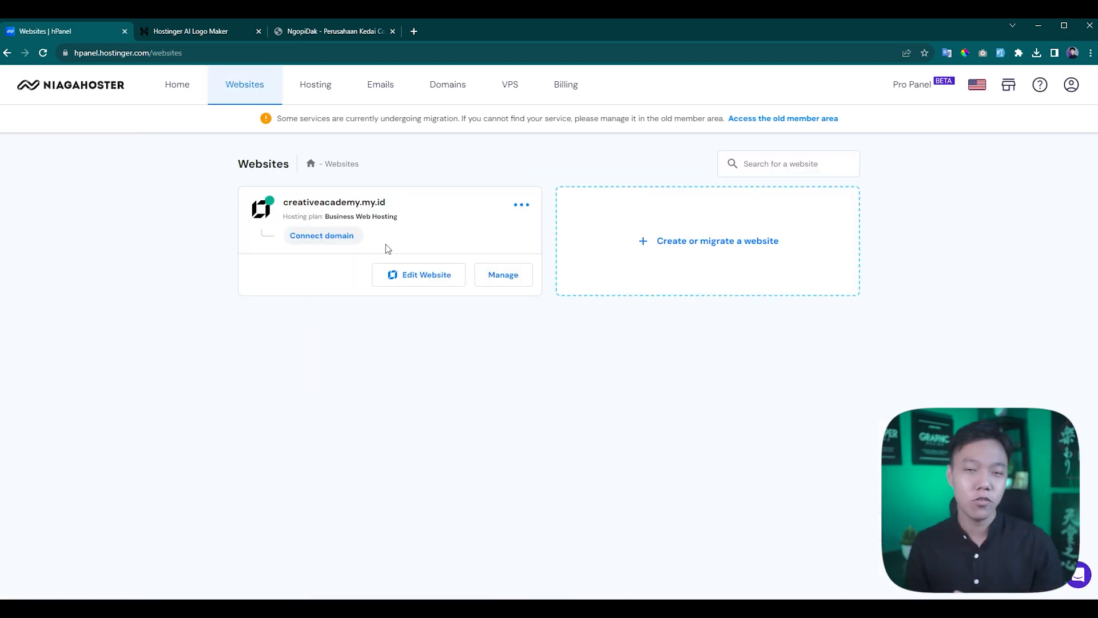